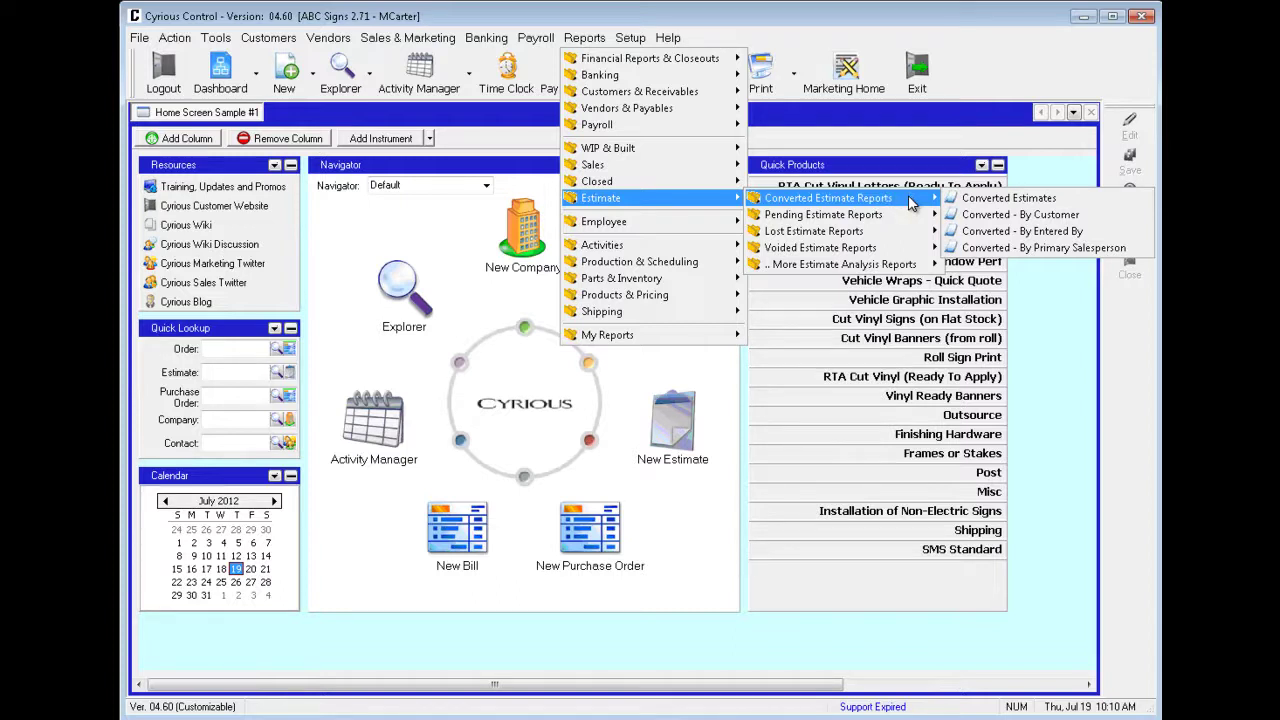
# Preview the Converted Estimates report for All dates (two estimates, 336.75), then close the preview
pyautogui.click(1030, 201)
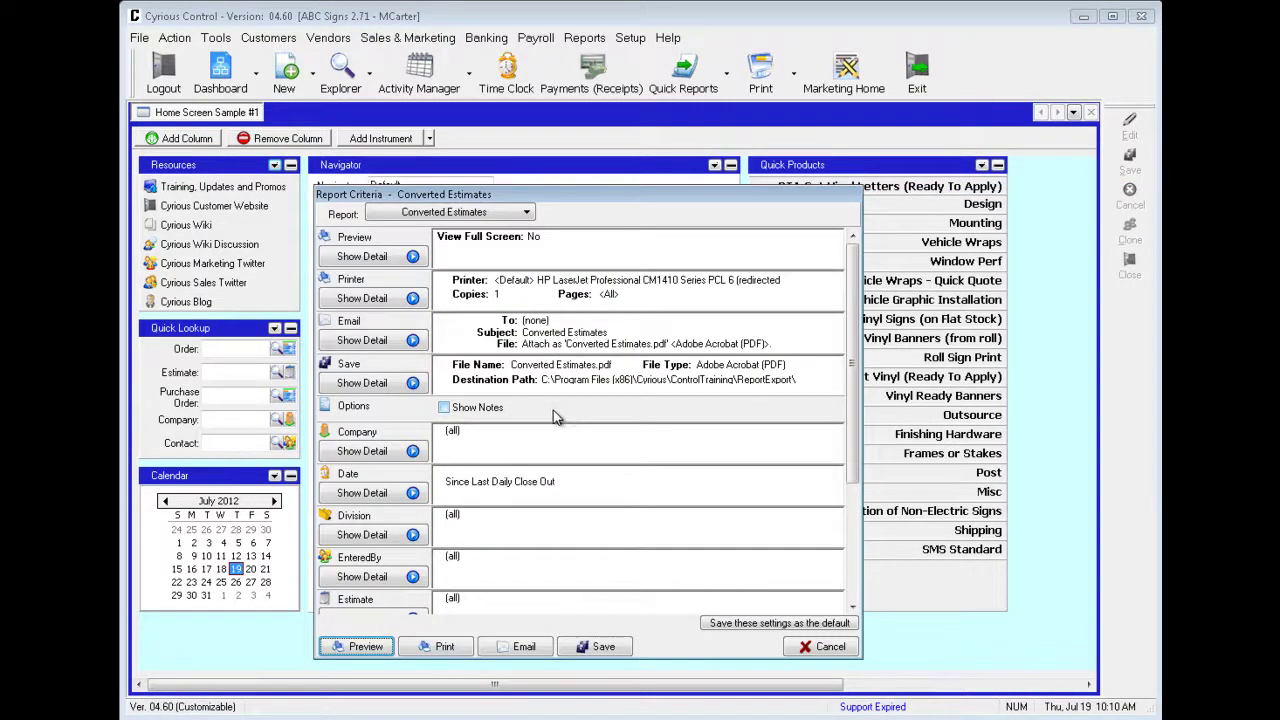
pyautogui.click(383, 496)
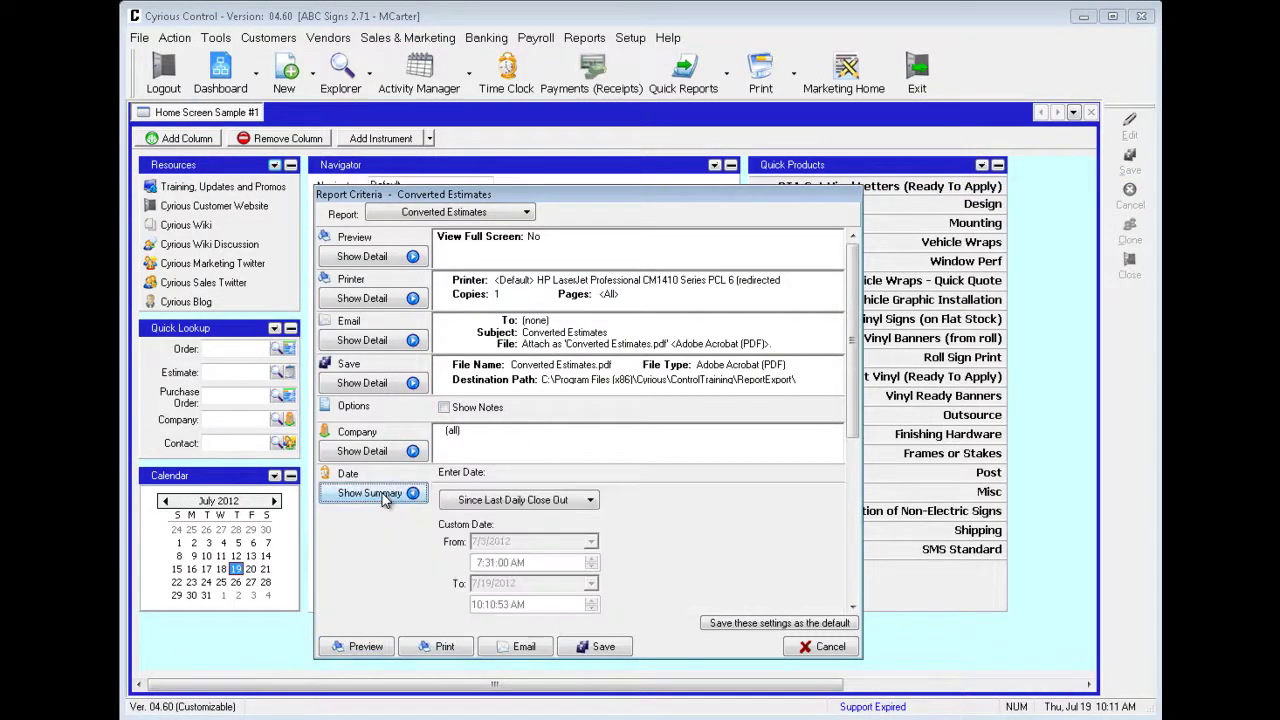
pyautogui.click(508, 501)
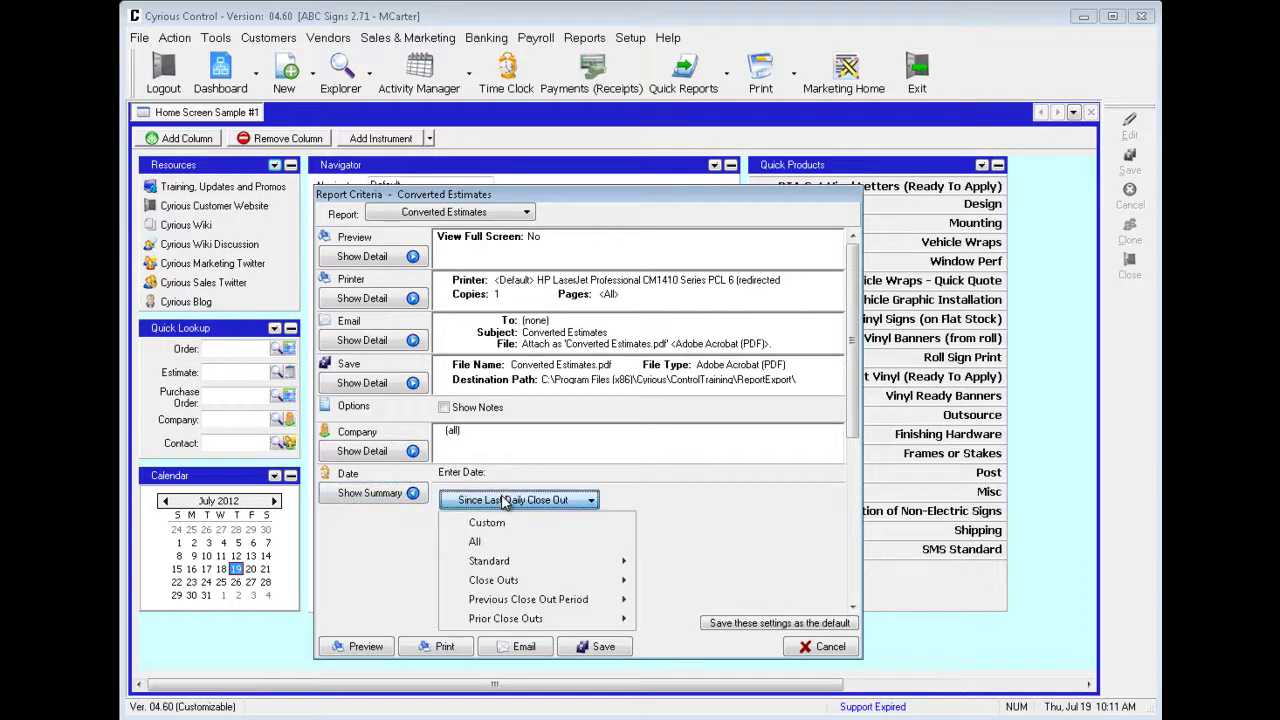
pyautogui.click(477, 542)
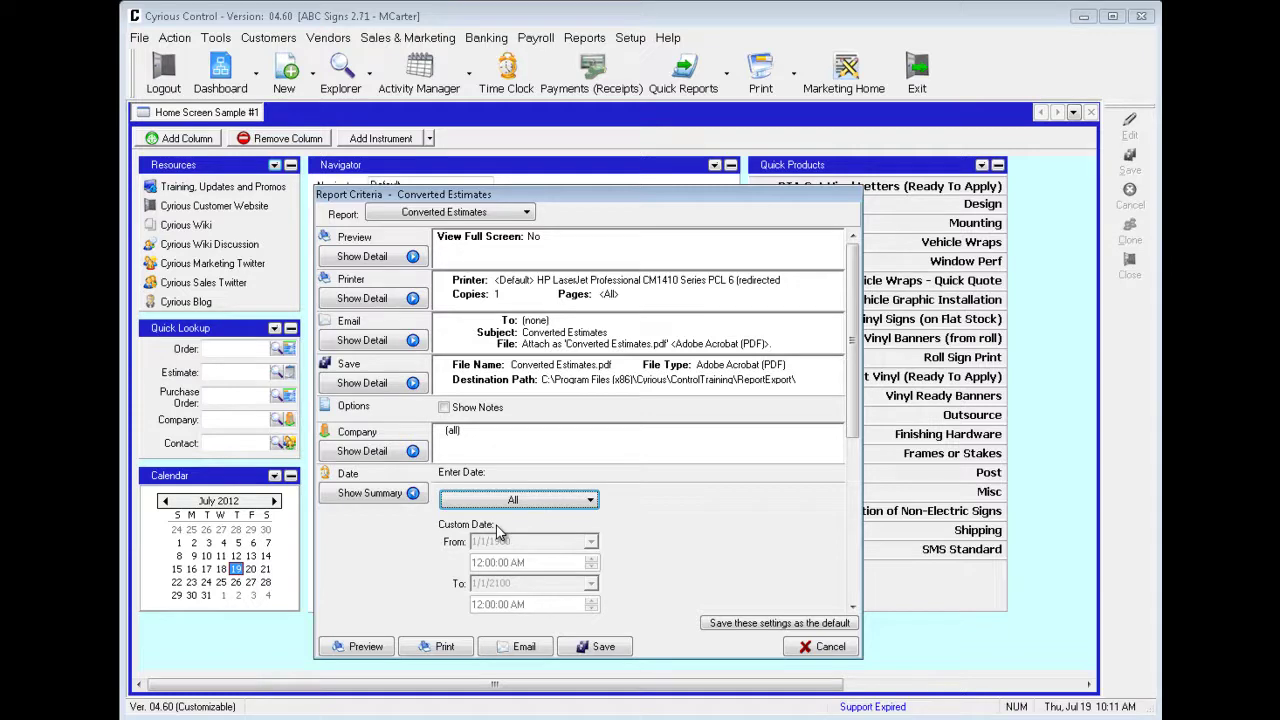
pyautogui.click(372, 647)
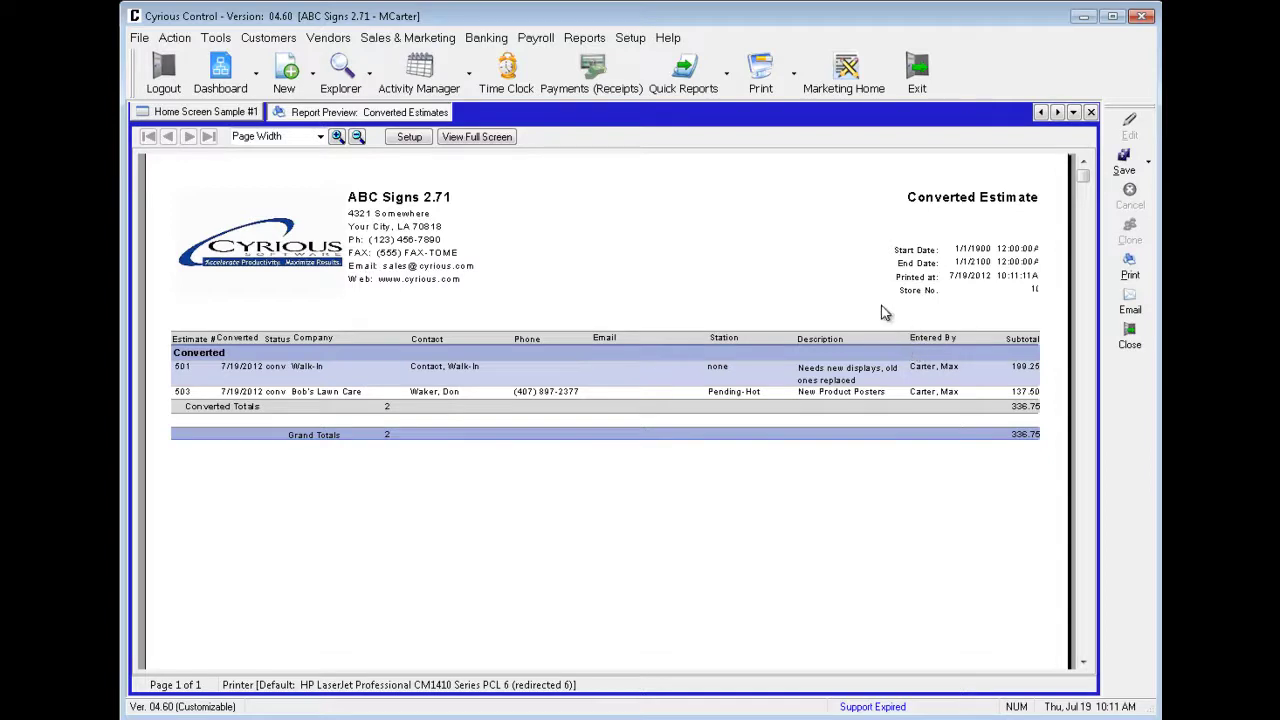
pyautogui.click(1090, 112)
pyautogui.click(585, 39)
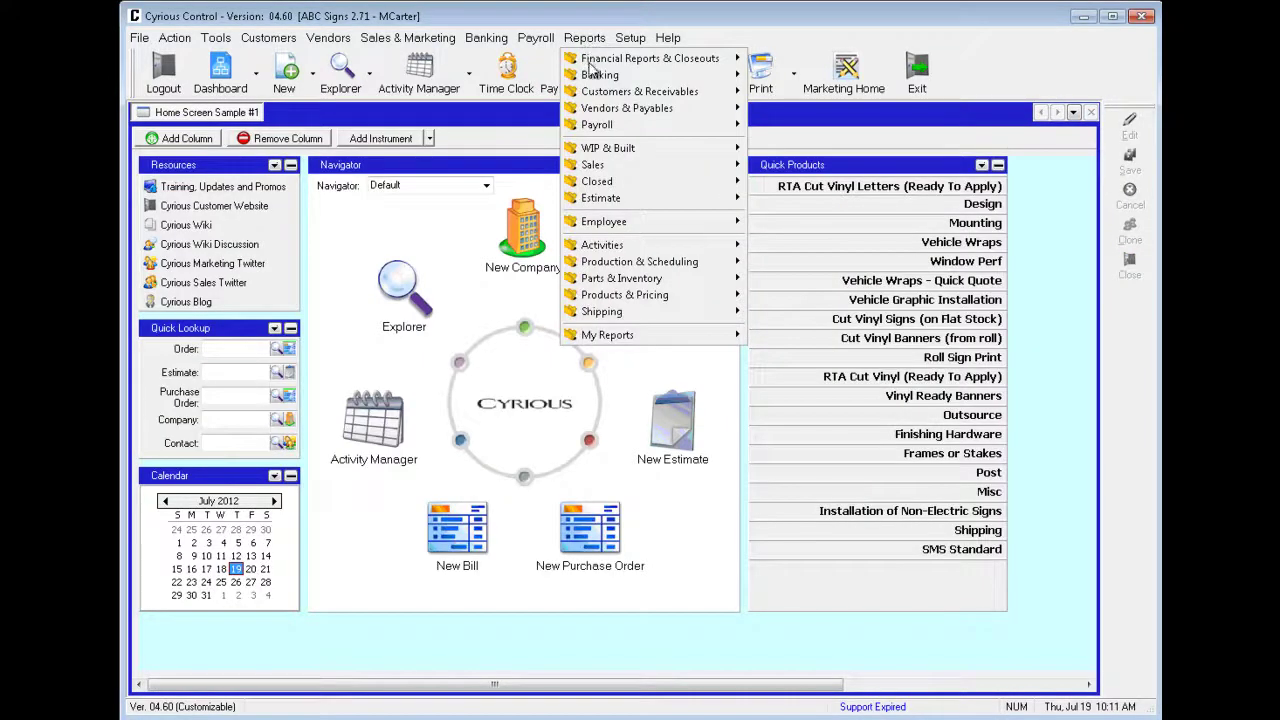
# Preview Converted - By Customer with Date set to All, totaling 336.75, then close it
pyautogui.moveTo(596, 206)
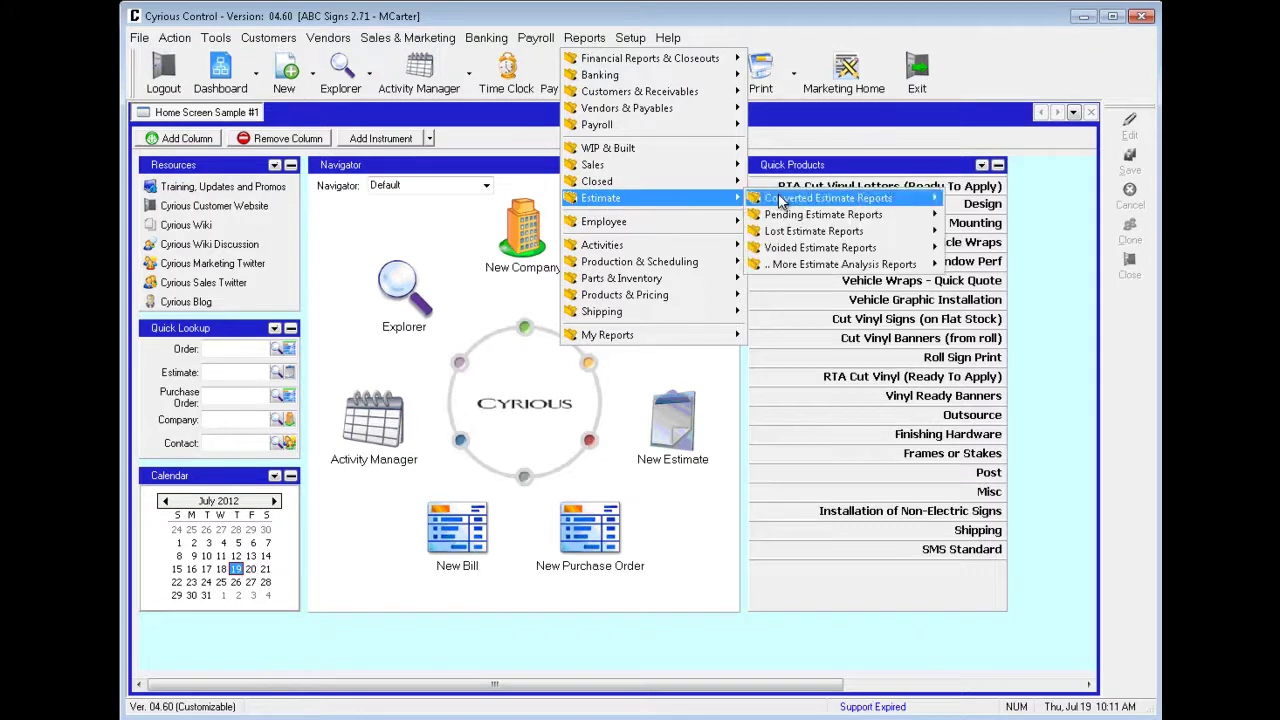
pyautogui.moveTo(790, 200)
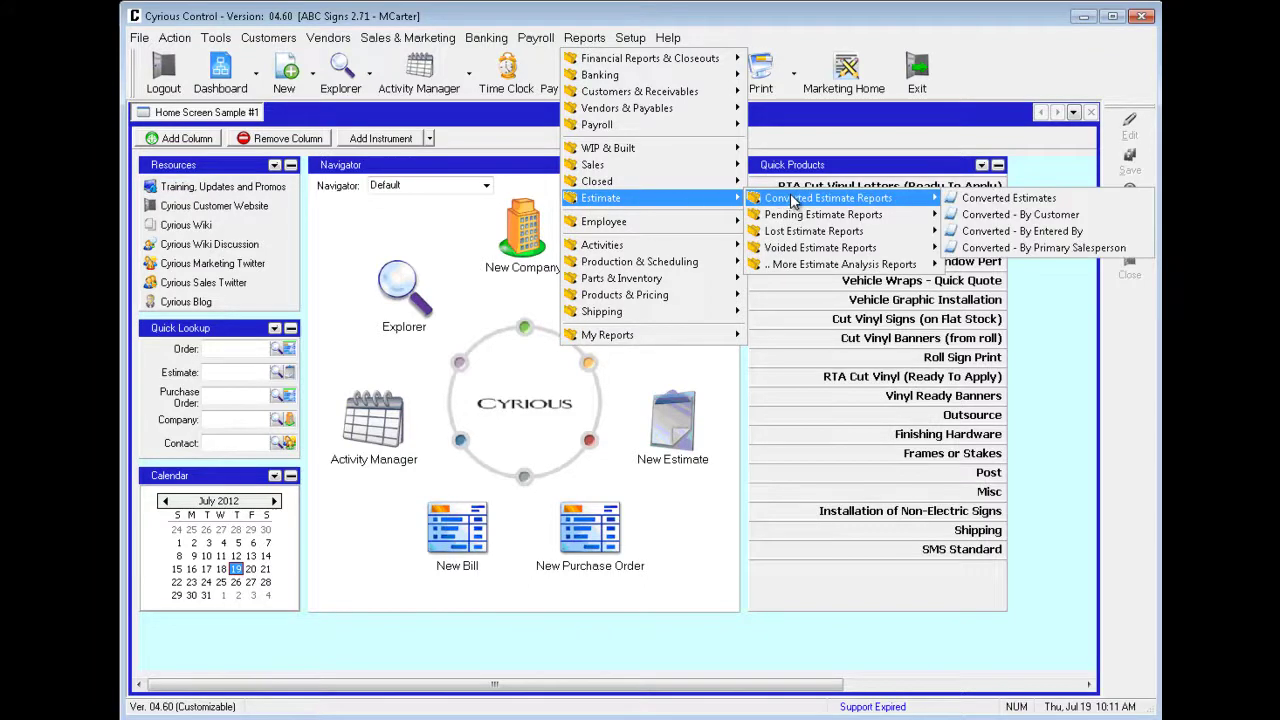
pyautogui.click(995, 215)
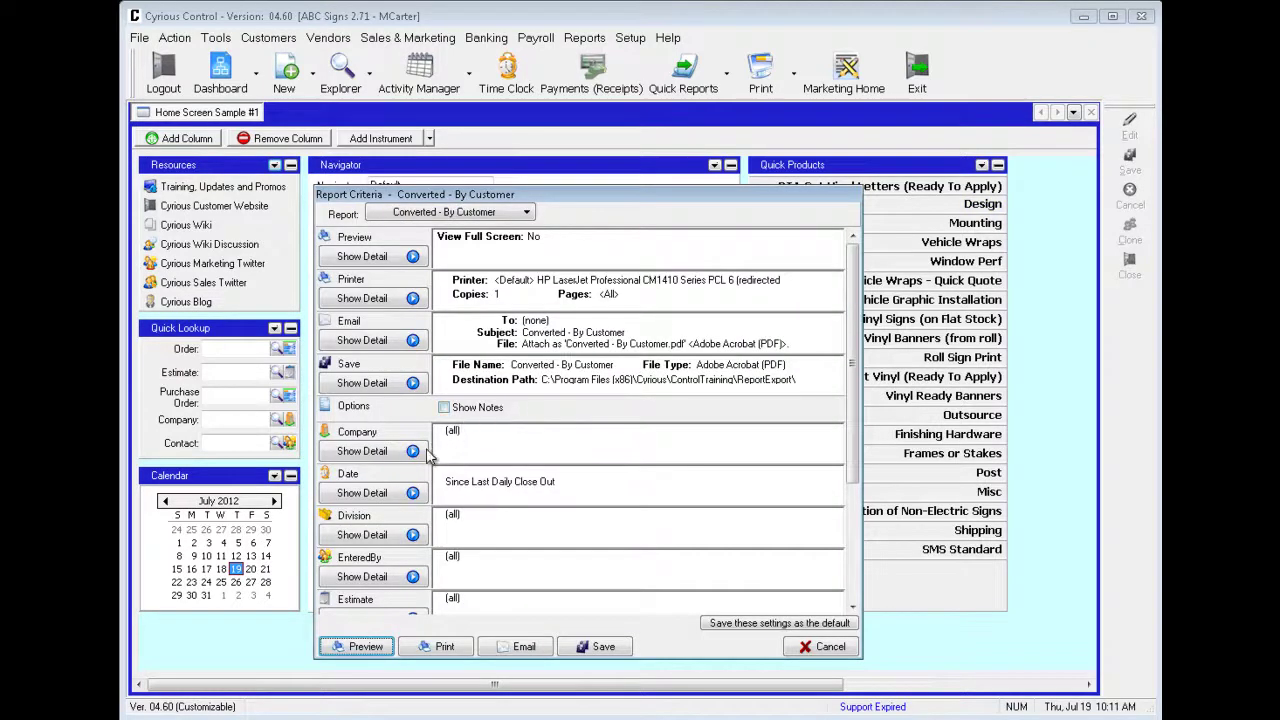
pyautogui.click(408, 496)
pyautogui.click(520, 500)
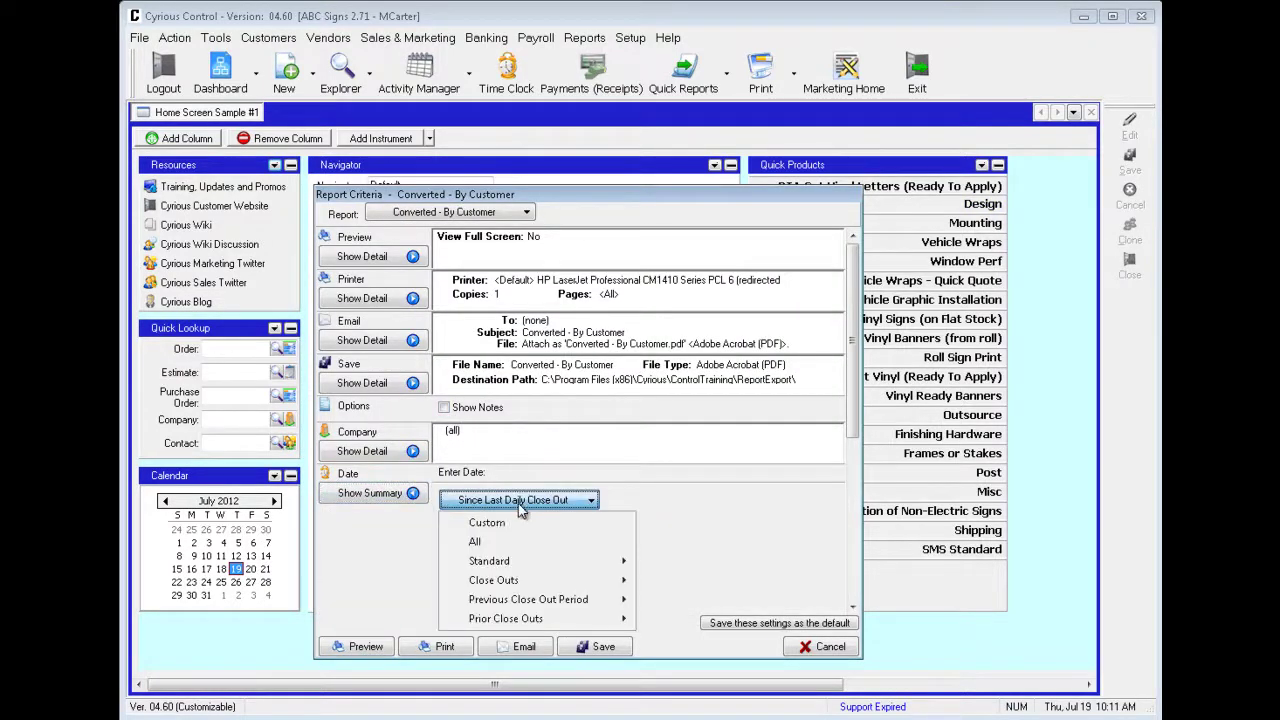
pyautogui.click(486, 542)
pyautogui.click(360, 648)
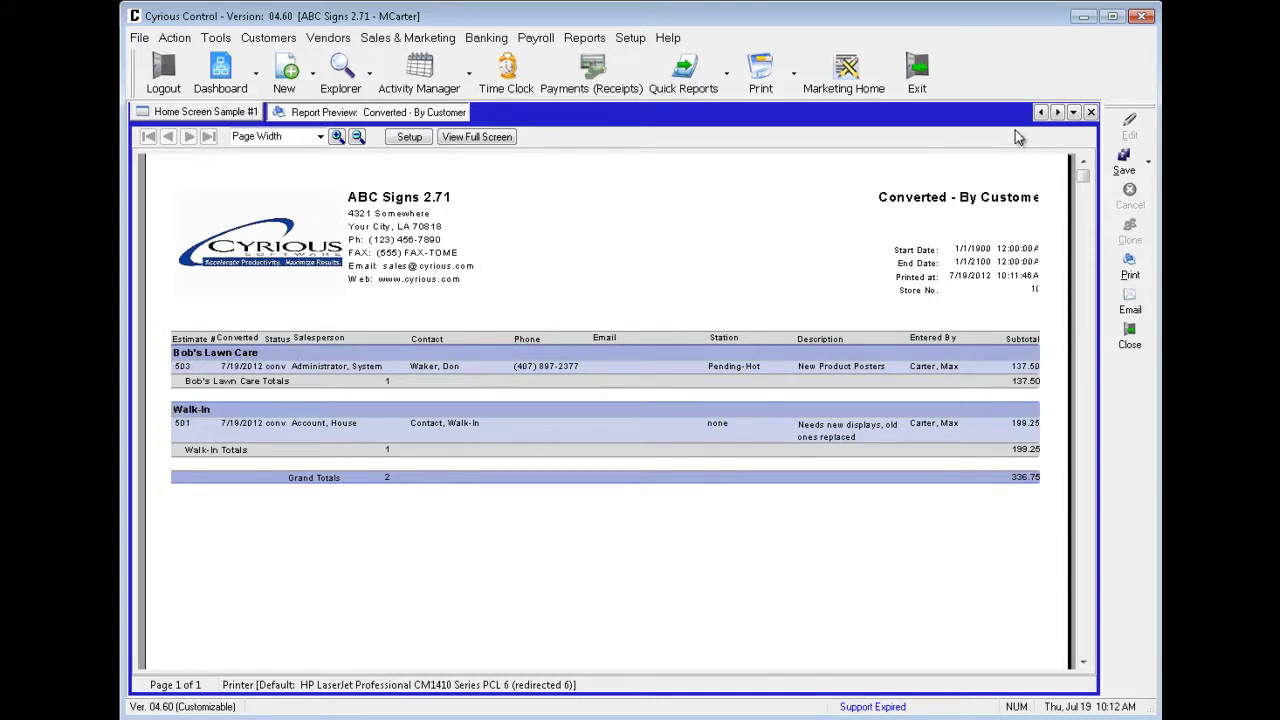
pyautogui.click(1091, 112)
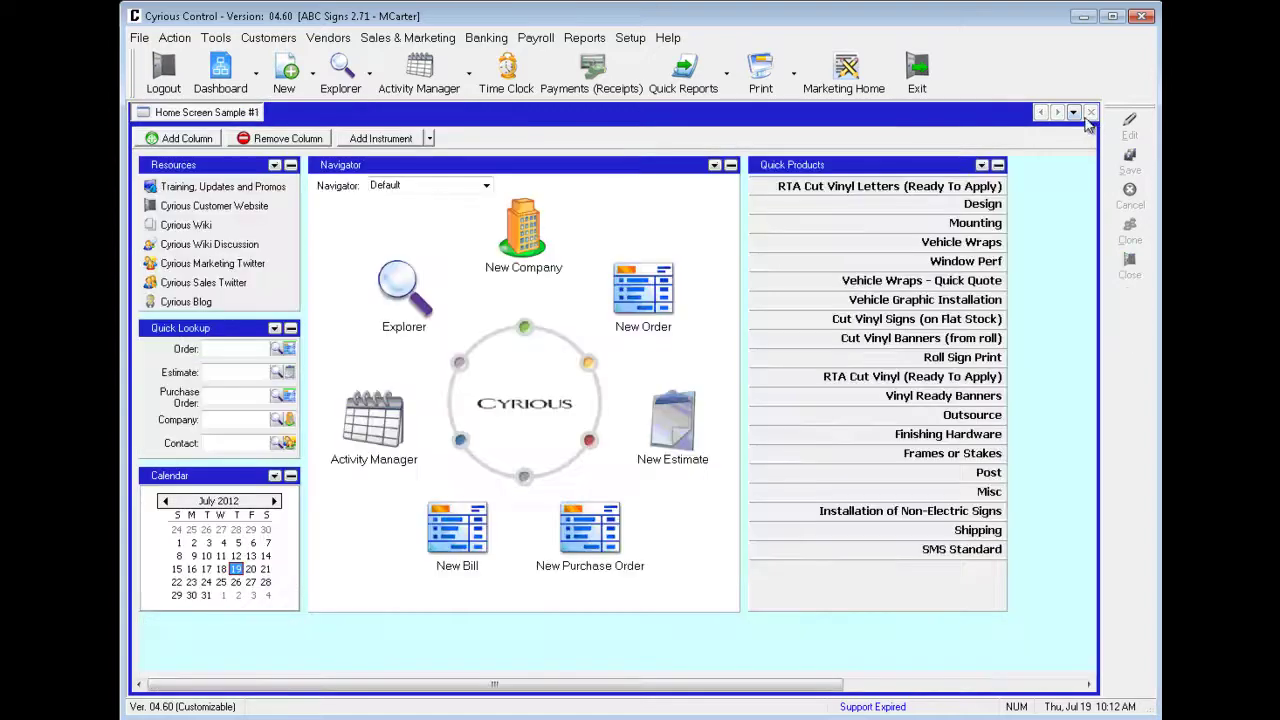
pyautogui.click(584, 37)
# Preview Converted - By Entered By for All dates, showing both estimates for 336.75, then close it
pyautogui.moveTo(600, 200)
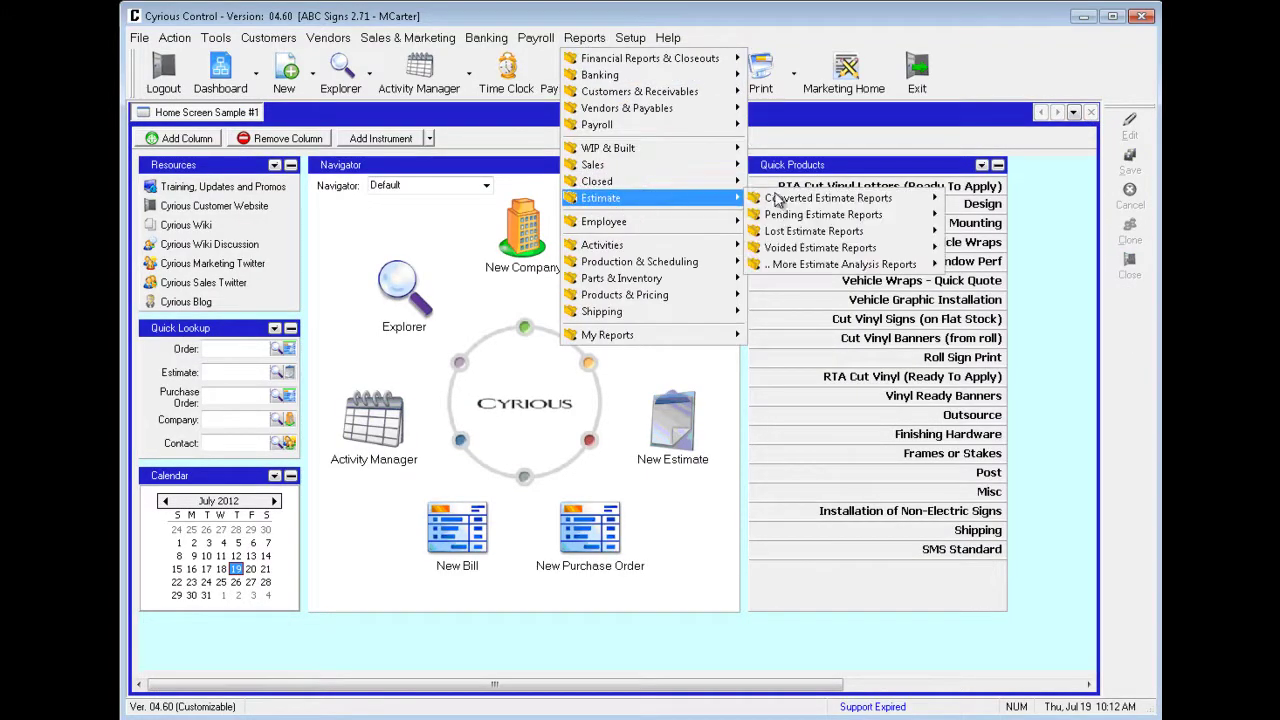
pyautogui.moveTo(782, 200)
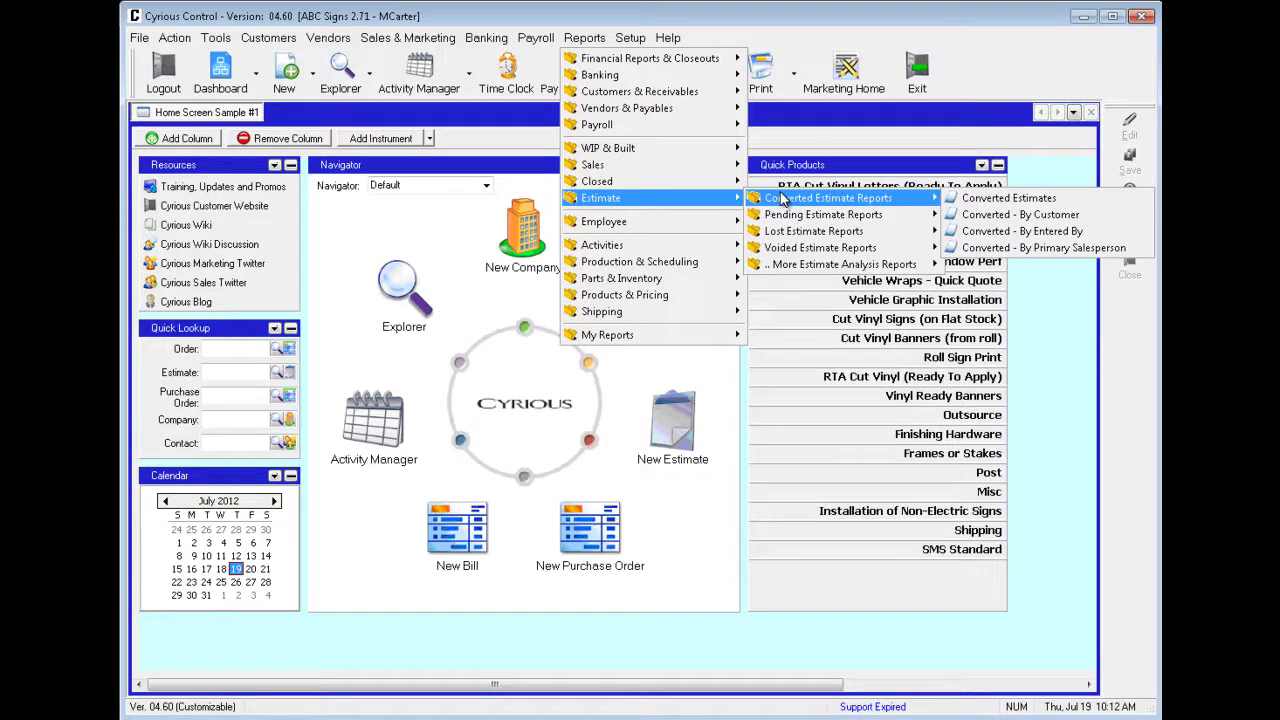
pyautogui.click(990, 232)
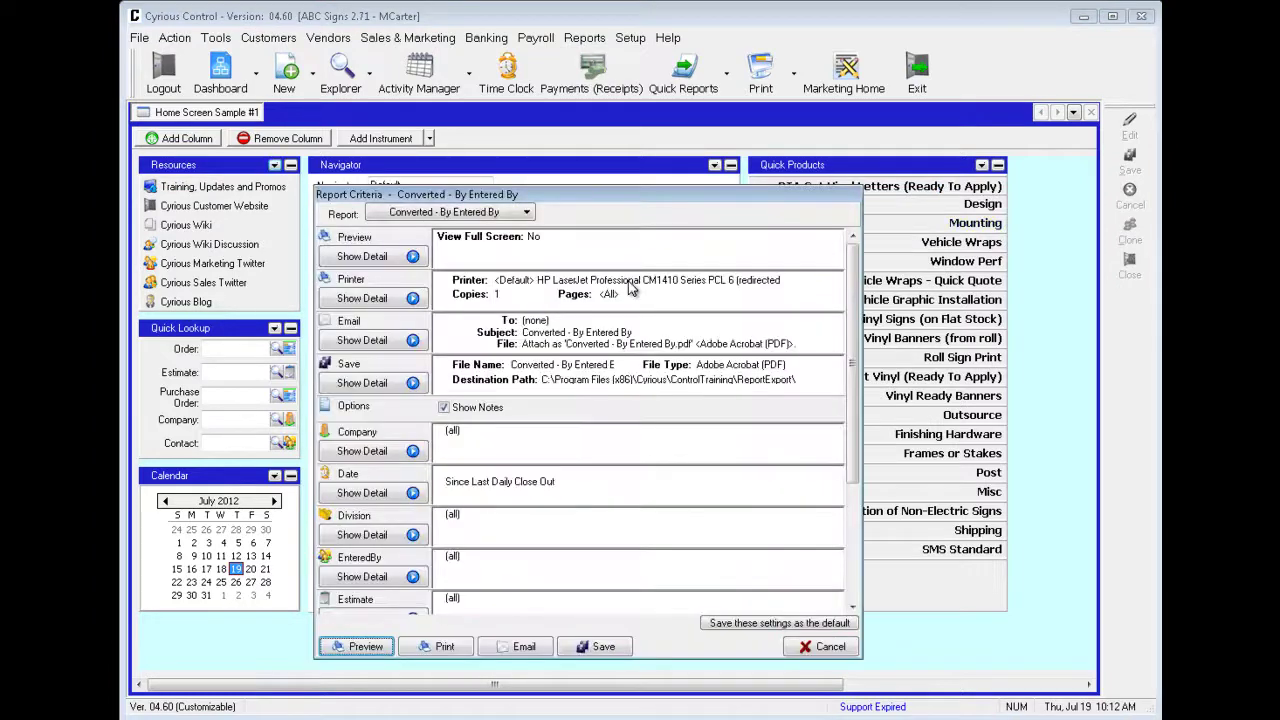
pyautogui.click(418, 492)
pyautogui.click(485, 500)
pyautogui.click(472, 535)
pyautogui.click(362, 647)
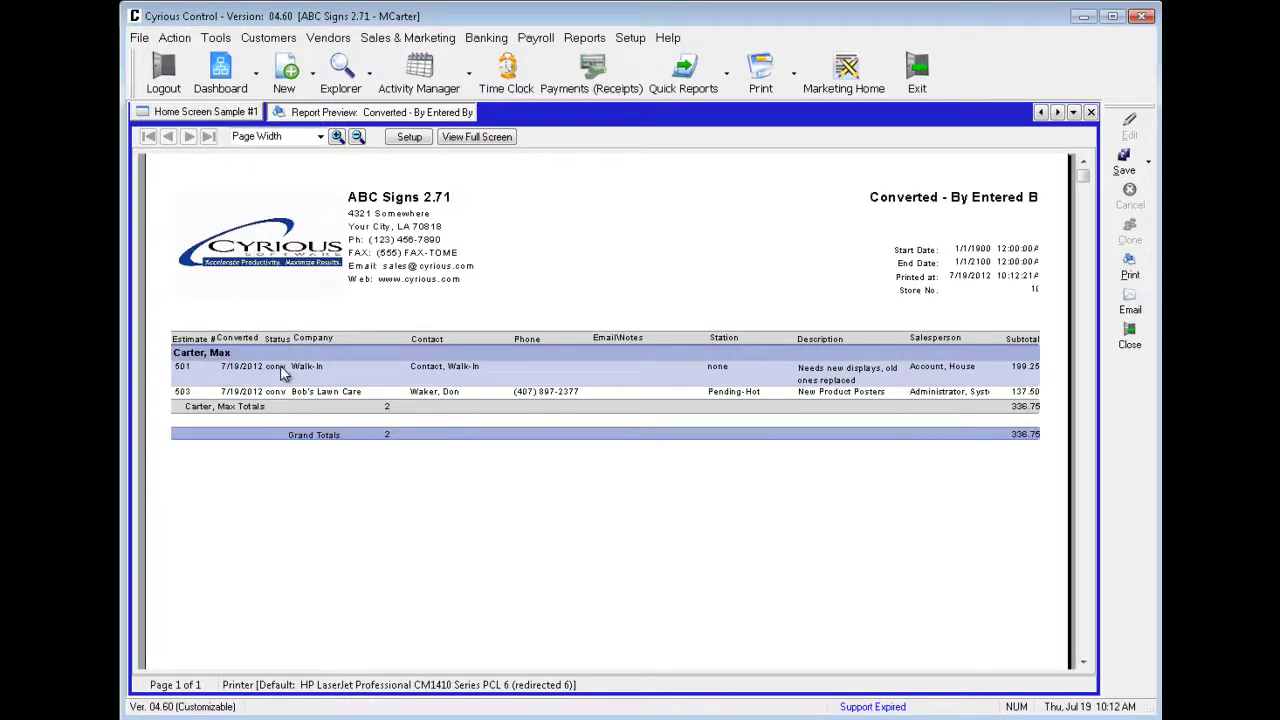
pyautogui.doubleClick(248, 362)
pyautogui.click(1091, 113)
# Preview Converted - By Primary Salesperson for All dates, split between two salespeople for 336.75
pyautogui.click(584, 38)
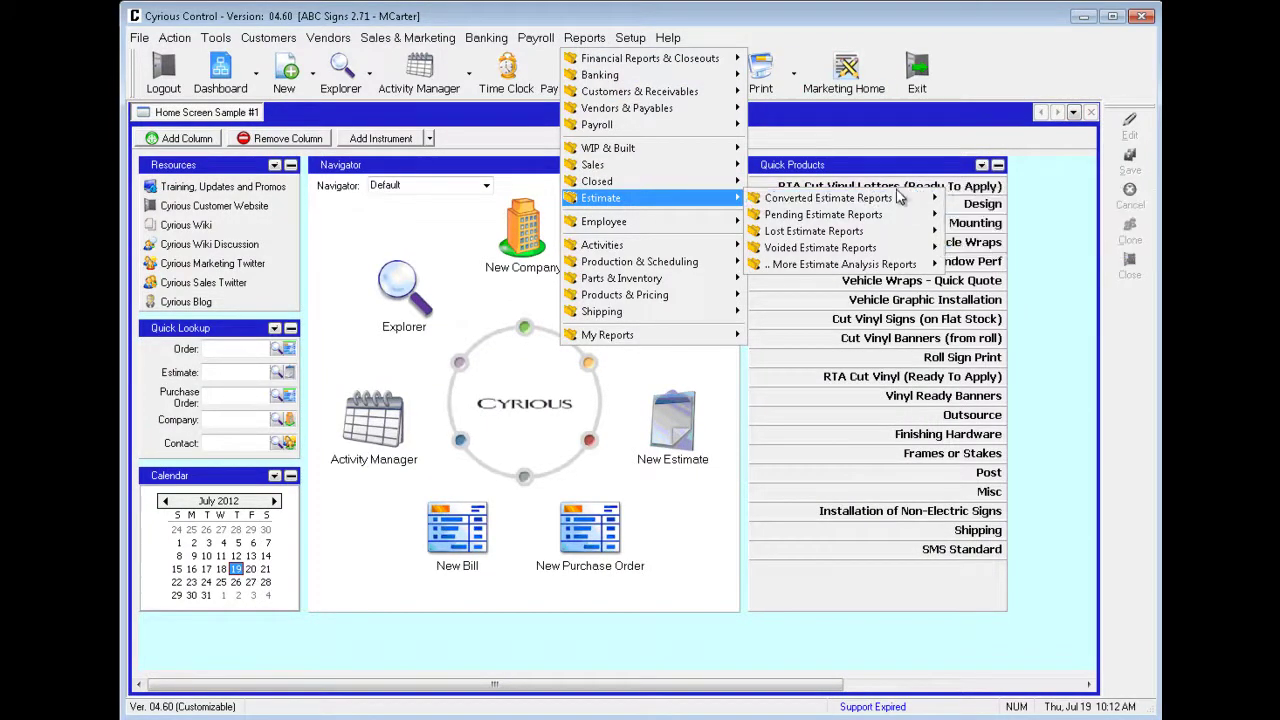
pyautogui.moveTo(905, 198)
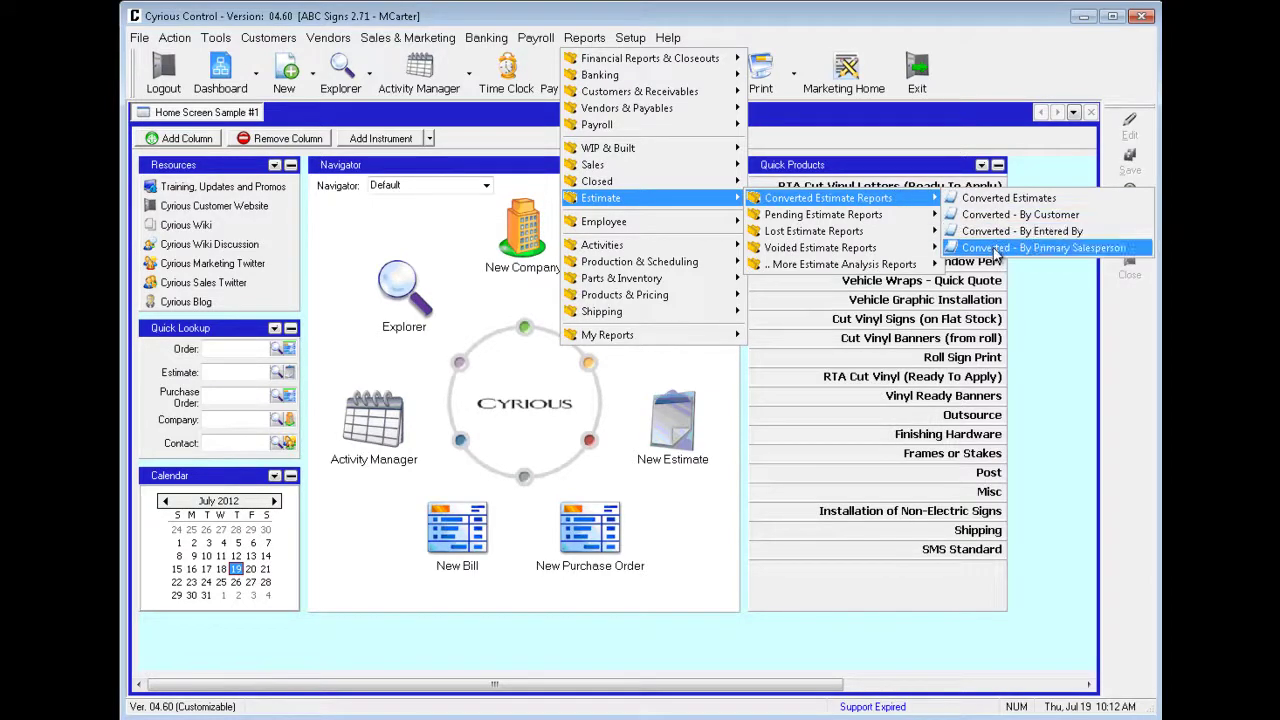
pyautogui.click(985, 246)
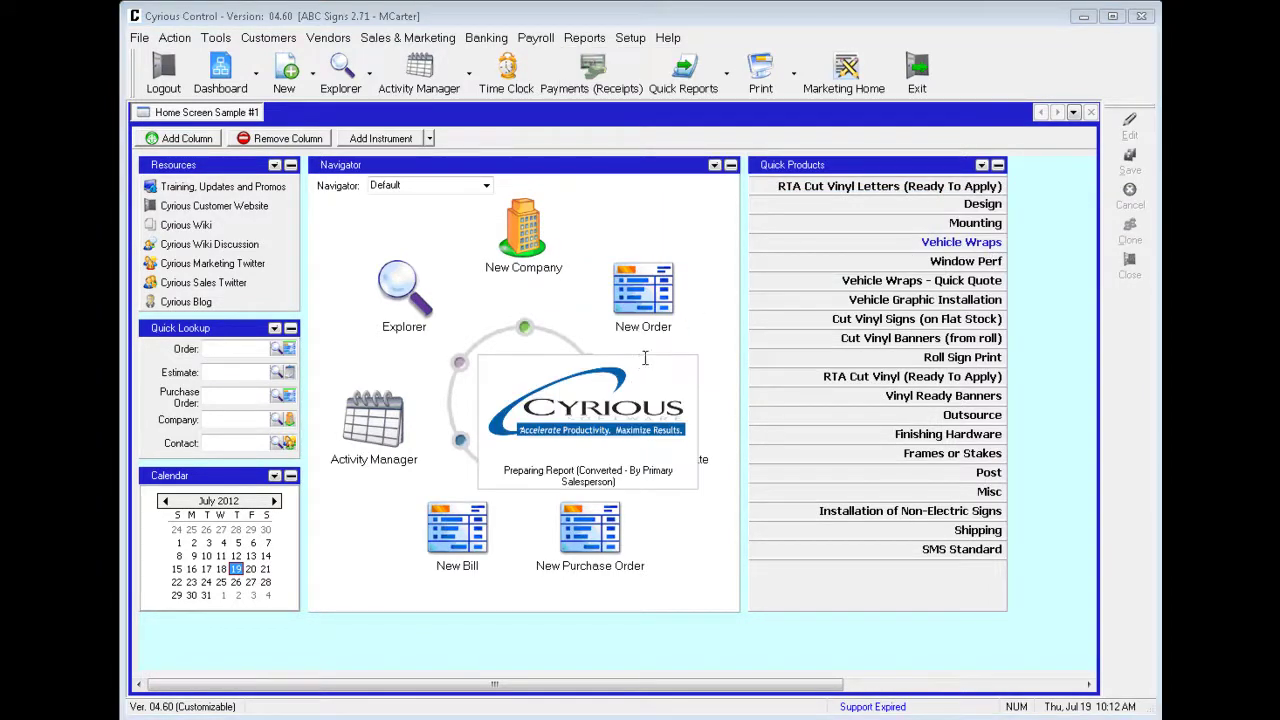
pyautogui.click(405, 492)
pyautogui.click(512, 500)
pyautogui.click(474, 545)
pyautogui.click(364, 646)
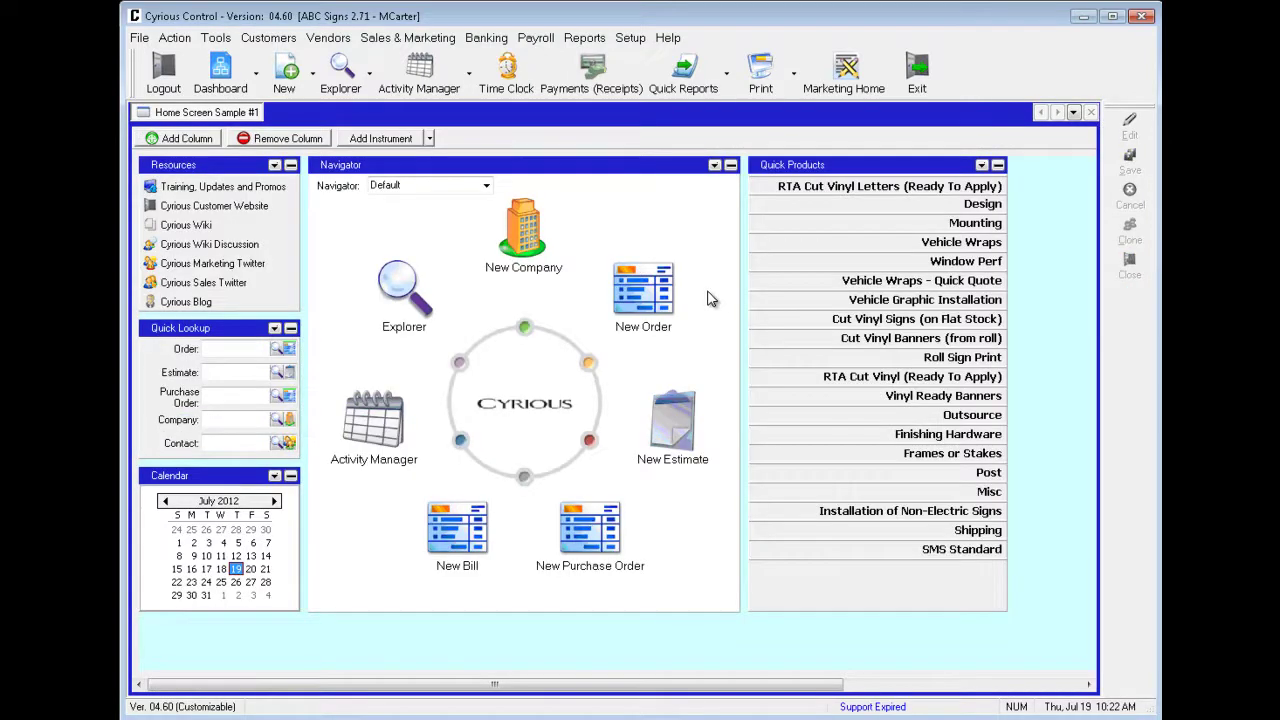
pyautogui.click(590, 40)
# Preview Pending Estimates with Date set to All, listing two estimates totaling 4,211.60
pyautogui.moveTo(618, 207)
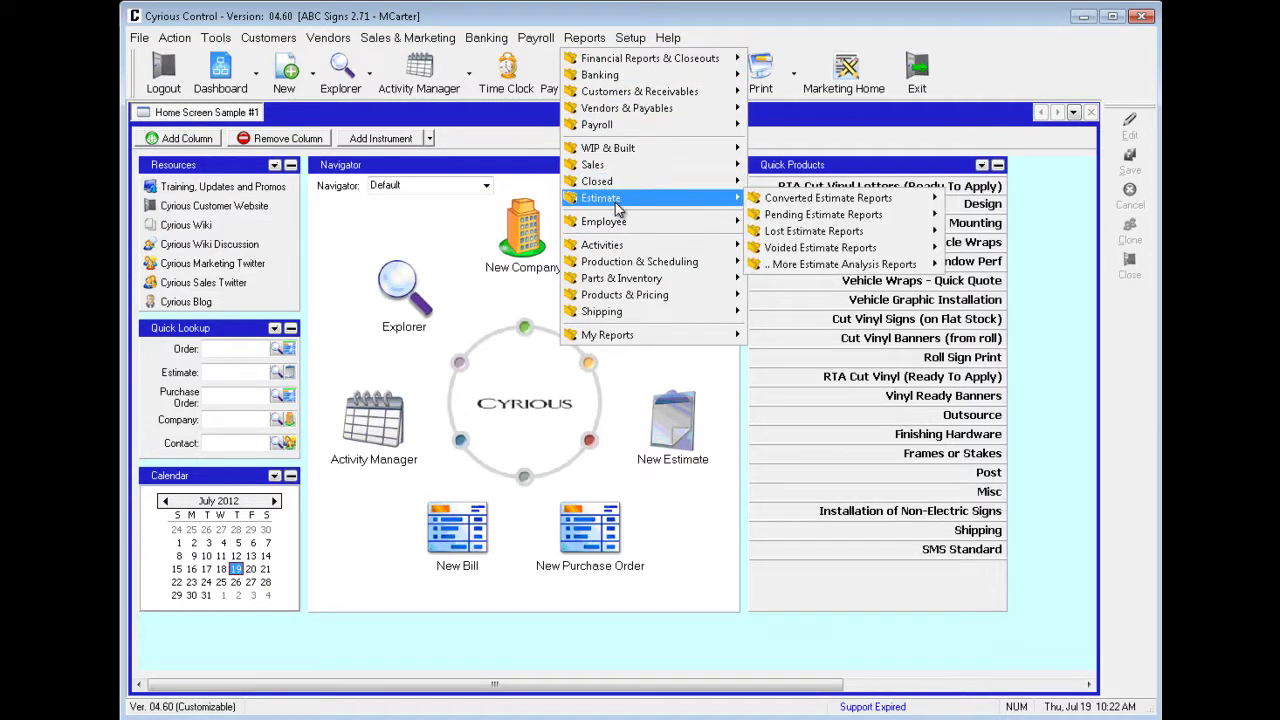
pyautogui.moveTo(799, 220)
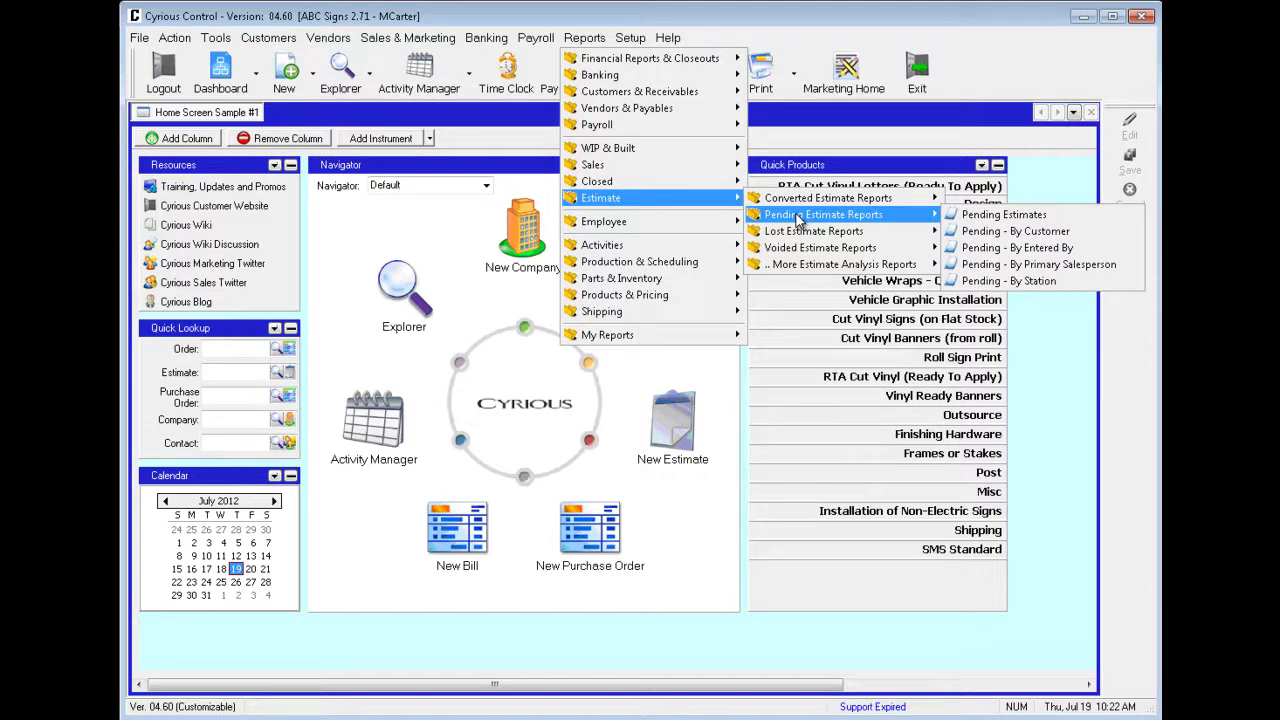
pyautogui.click(995, 215)
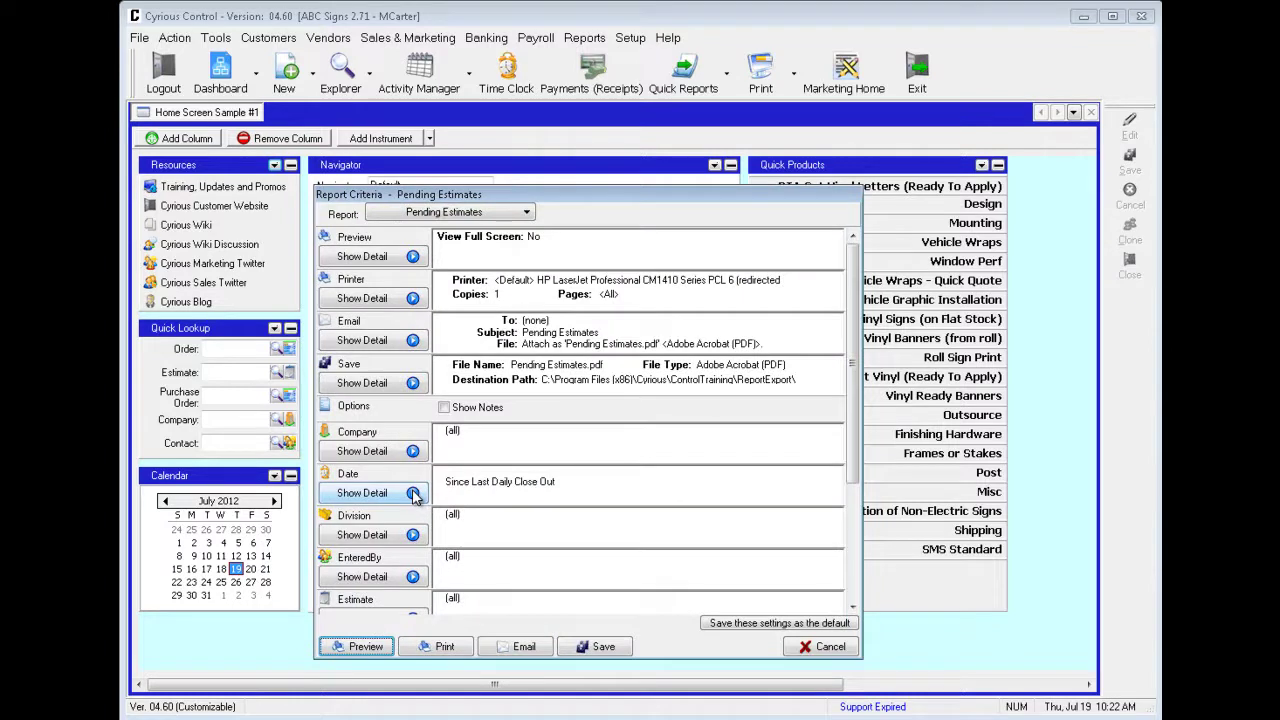
pyautogui.click(413, 494)
pyautogui.click(529, 502)
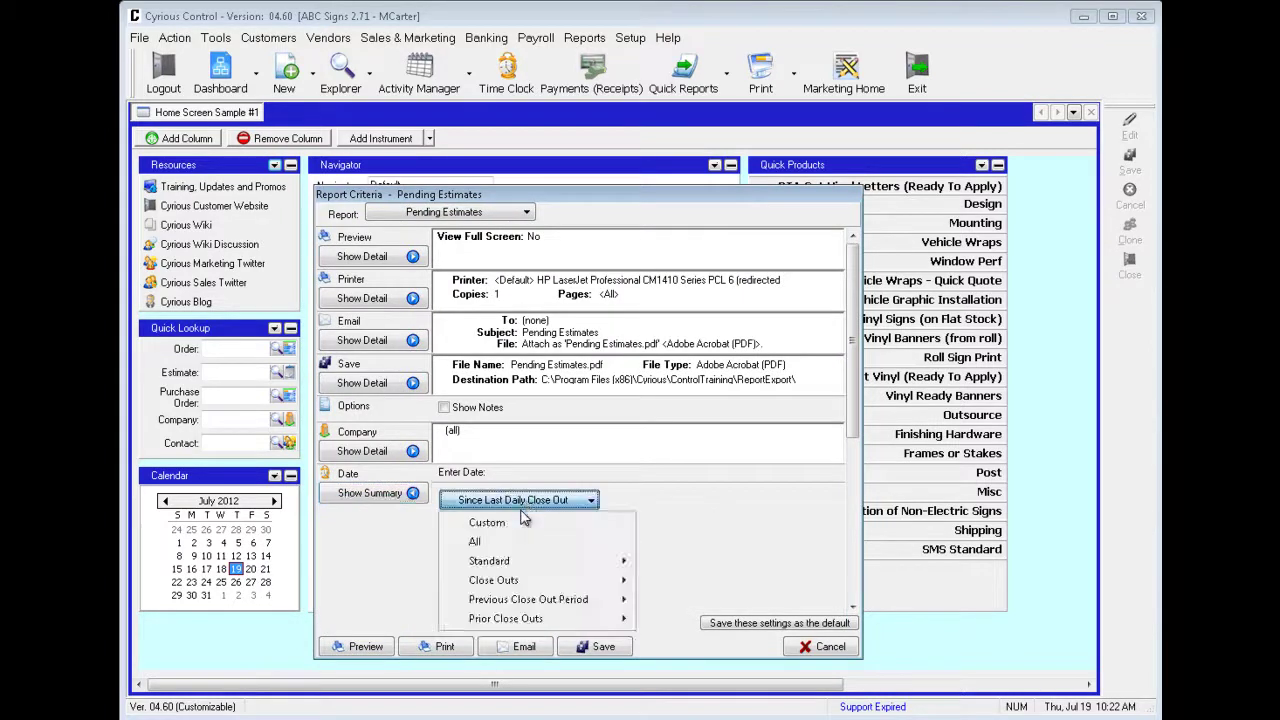
pyautogui.click(498, 541)
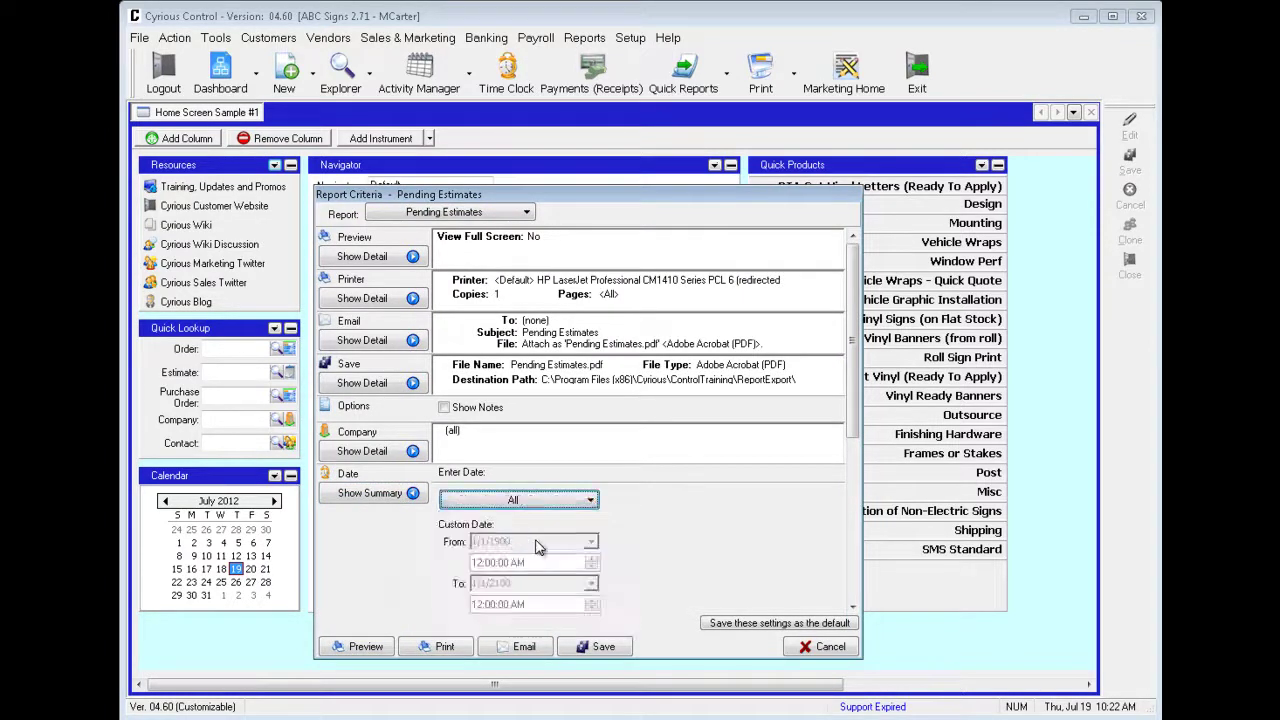
pyautogui.click(362, 648)
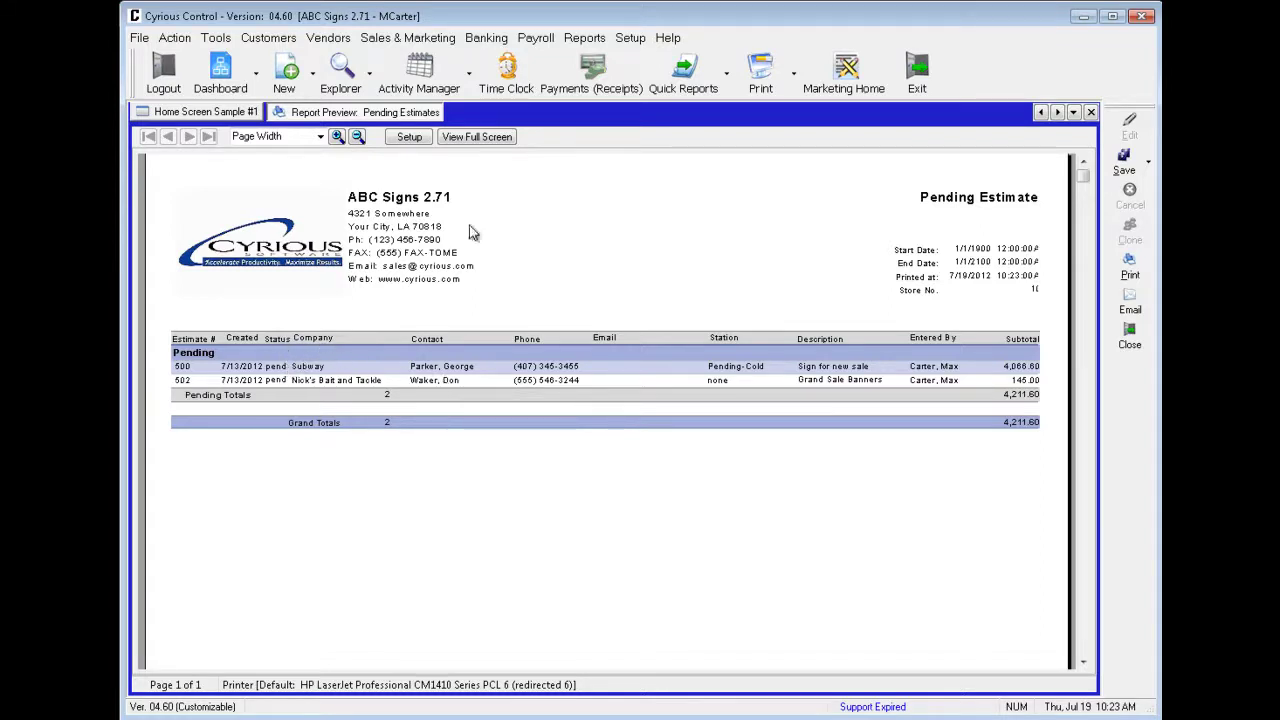
pyautogui.click(586, 38)
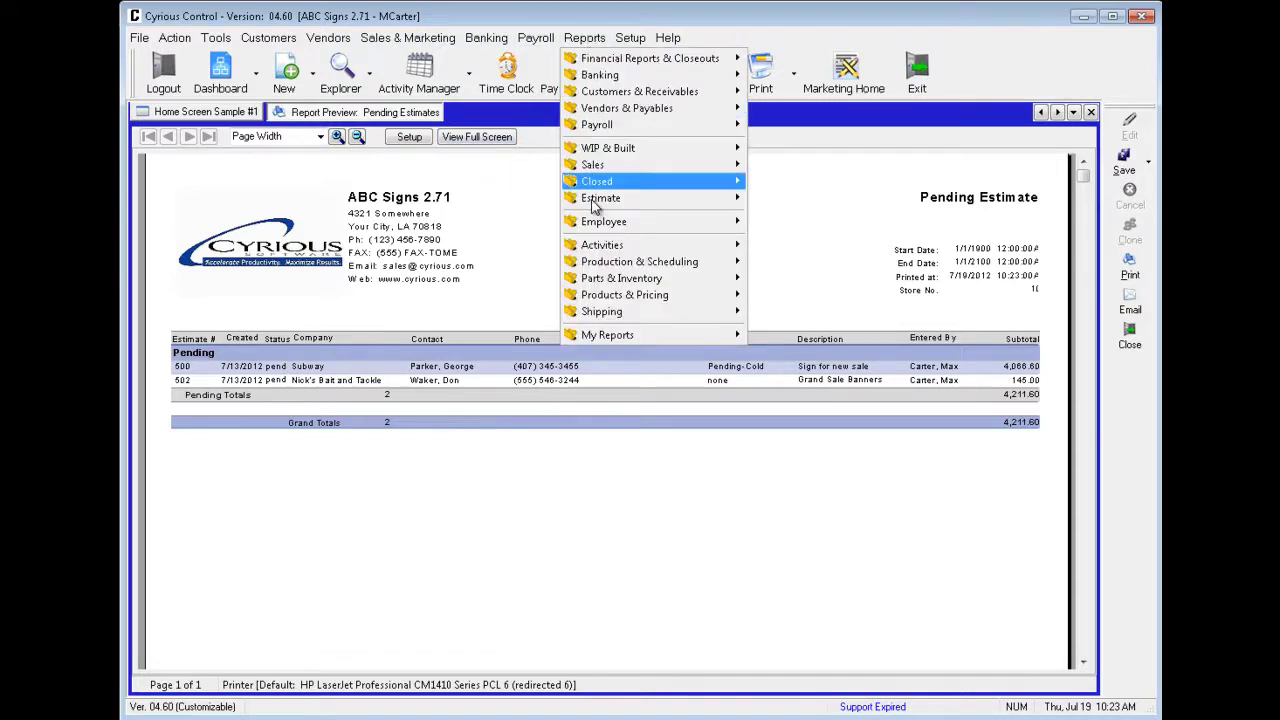
# Run Pending - By Customer with the Enter Date range set to All
pyautogui.moveTo(593, 200)
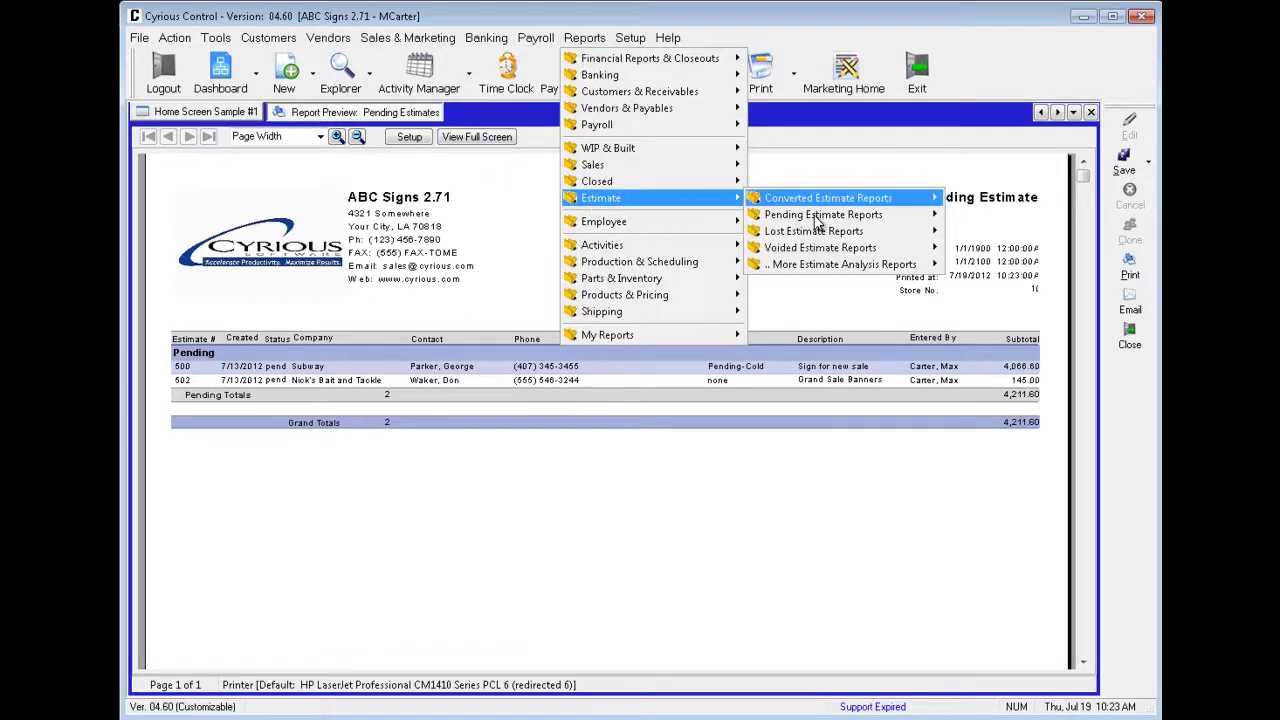
pyautogui.moveTo(815, 222)
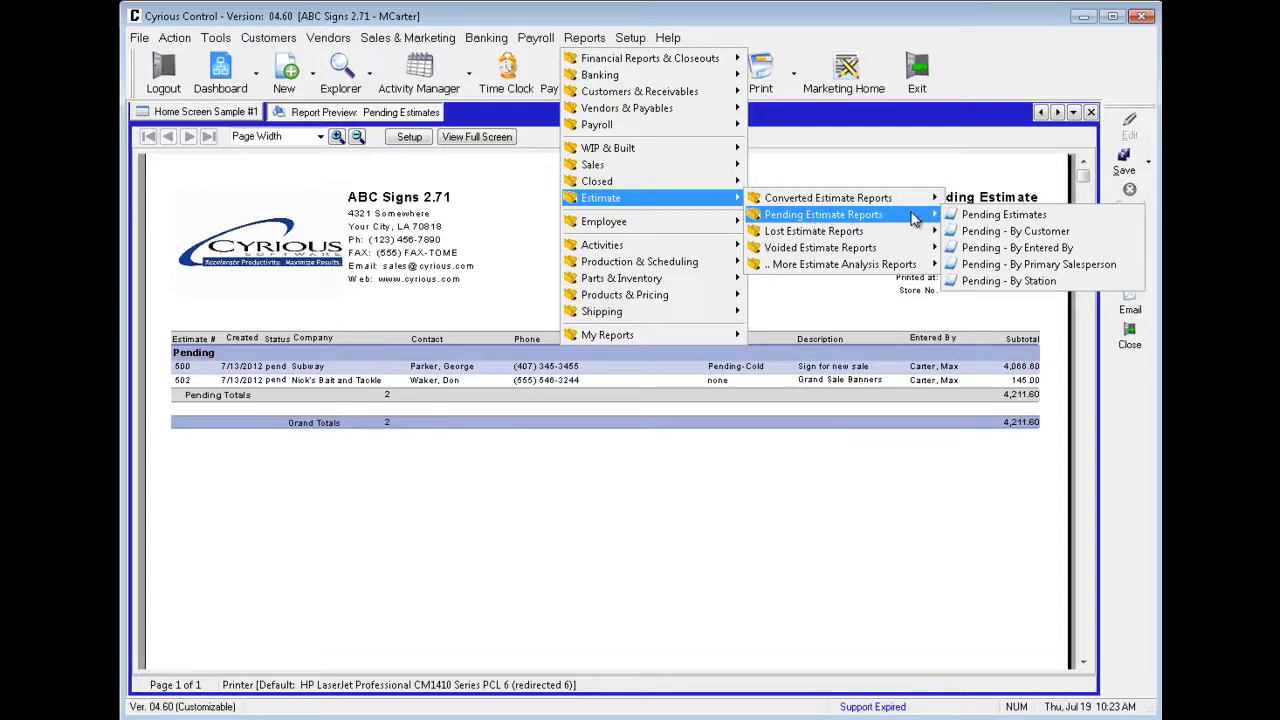
pyautogui.click(980, 234)
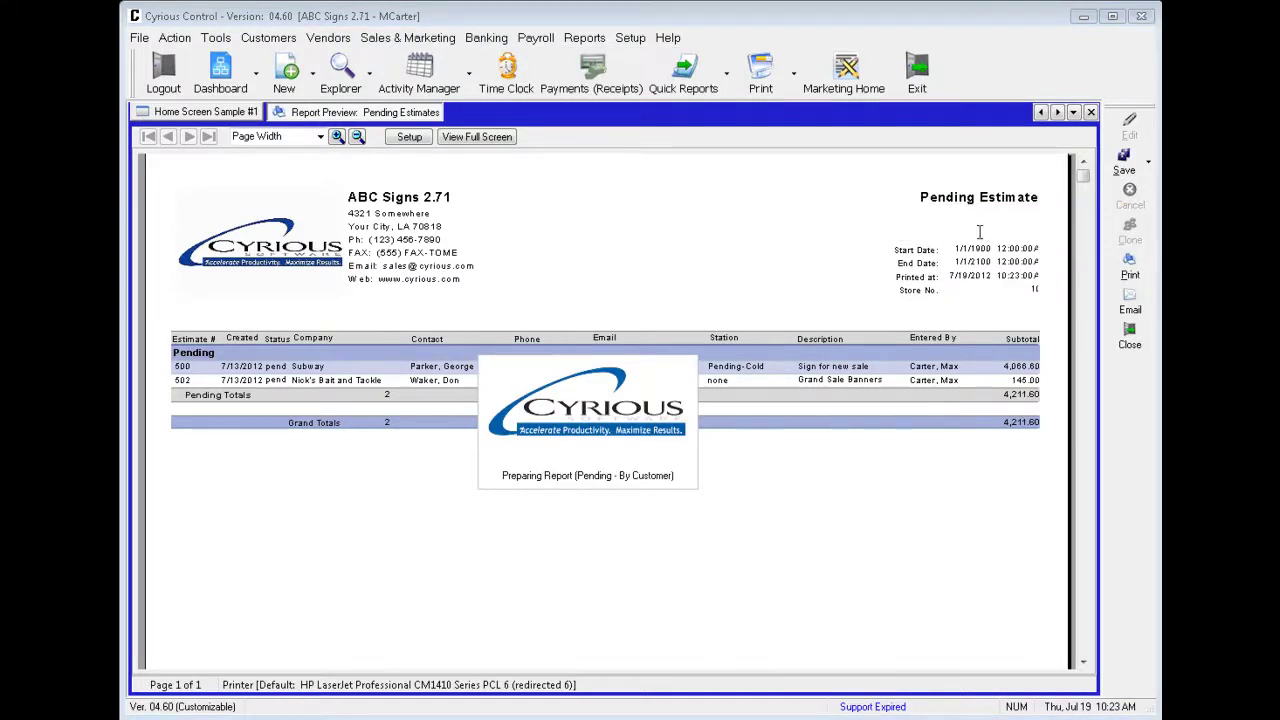
pyautogui.click(385, 494)
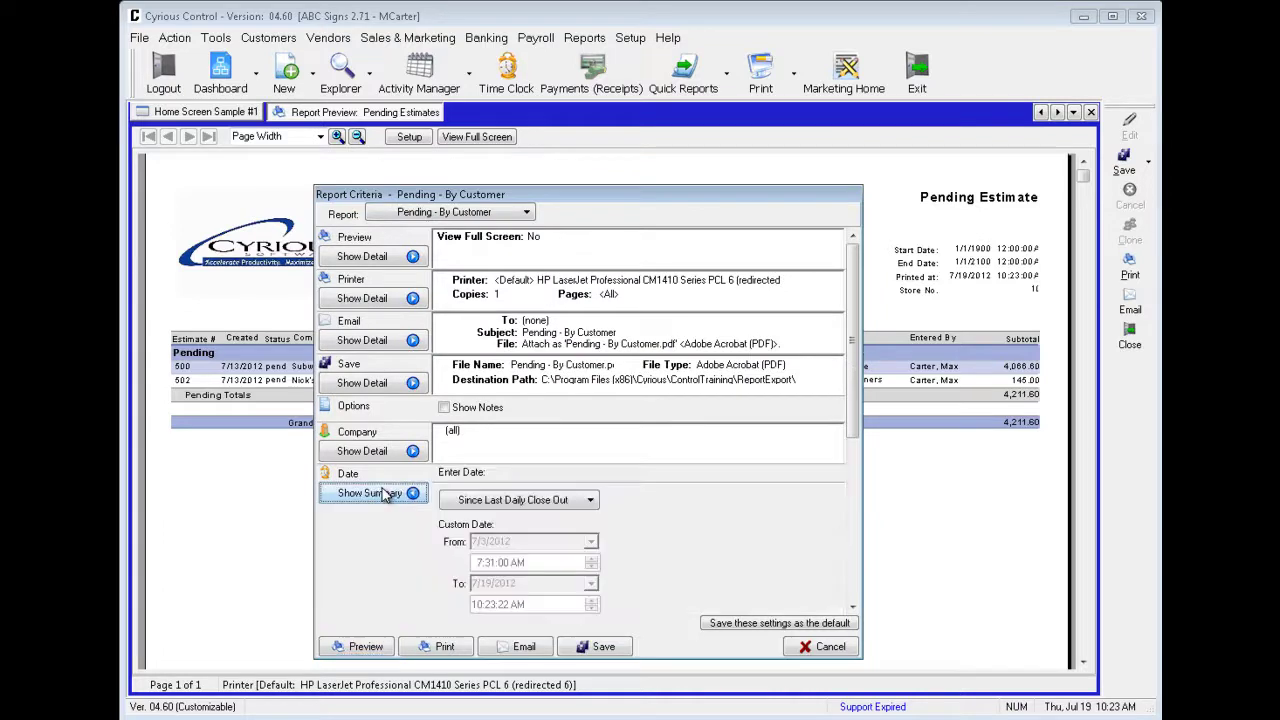
pyautogui.click(513, 500)
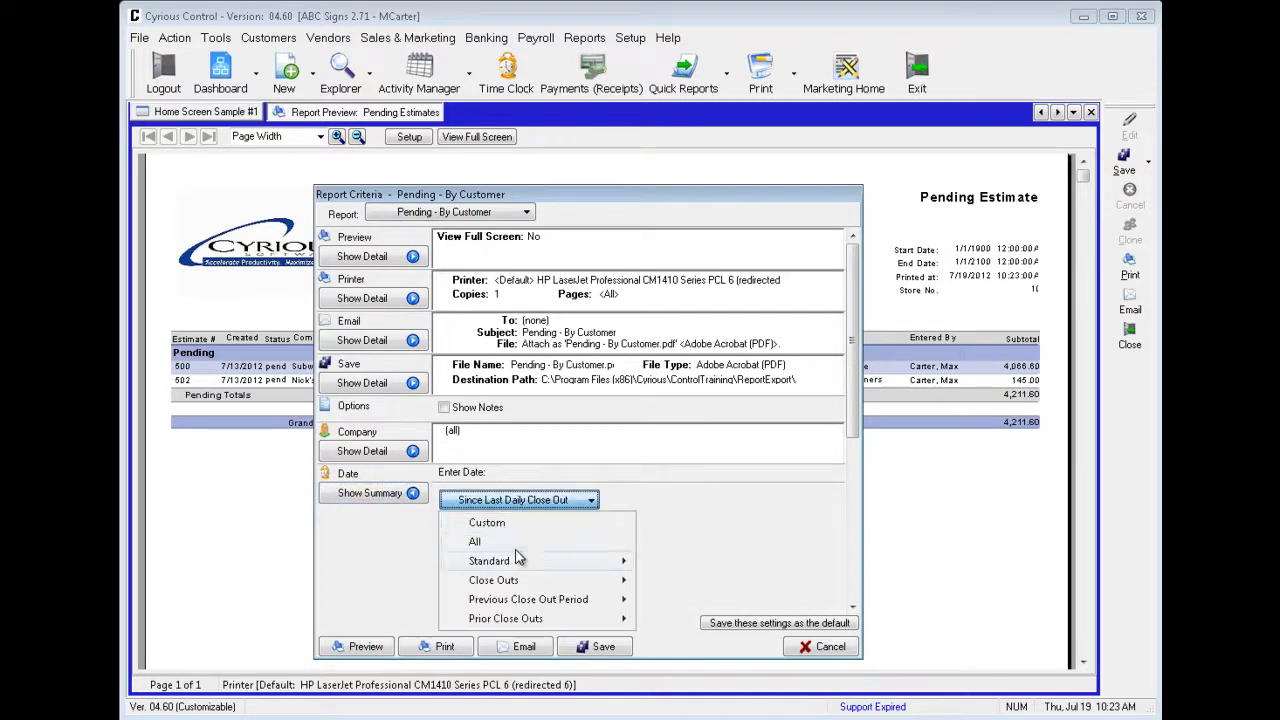
pyautogui.click(518, 542)
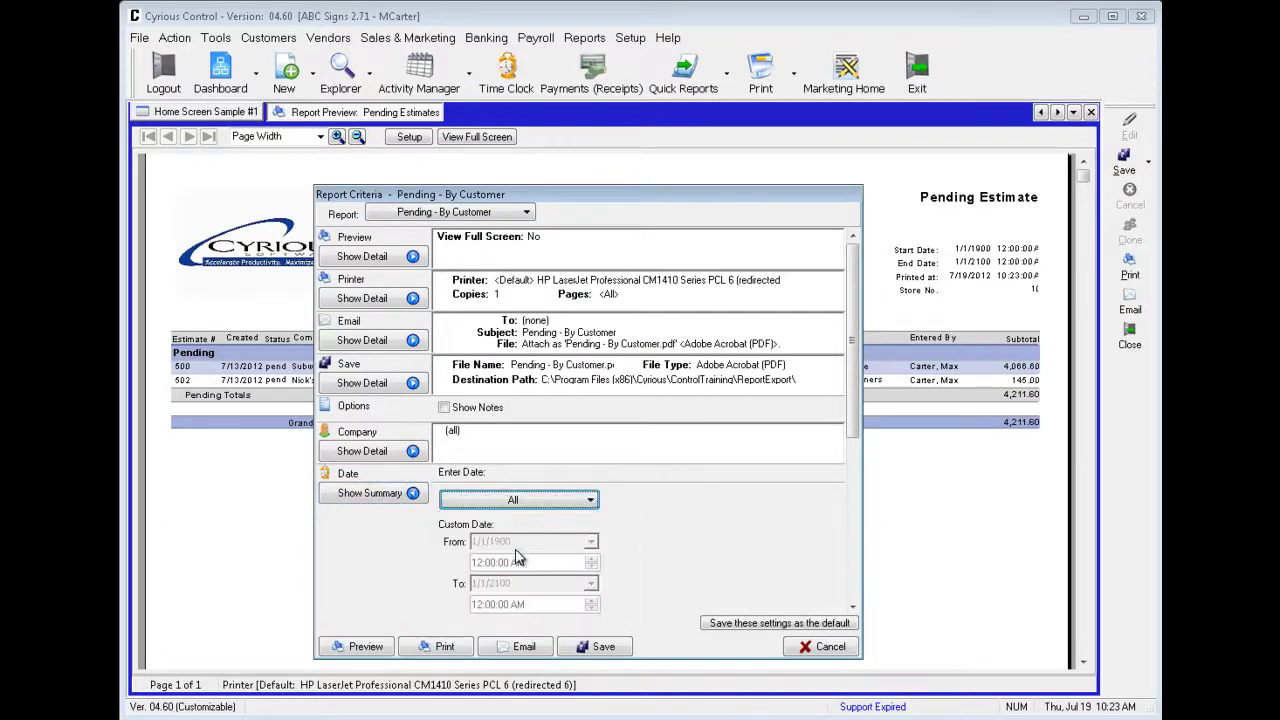
pyautogui.click(360, 647)
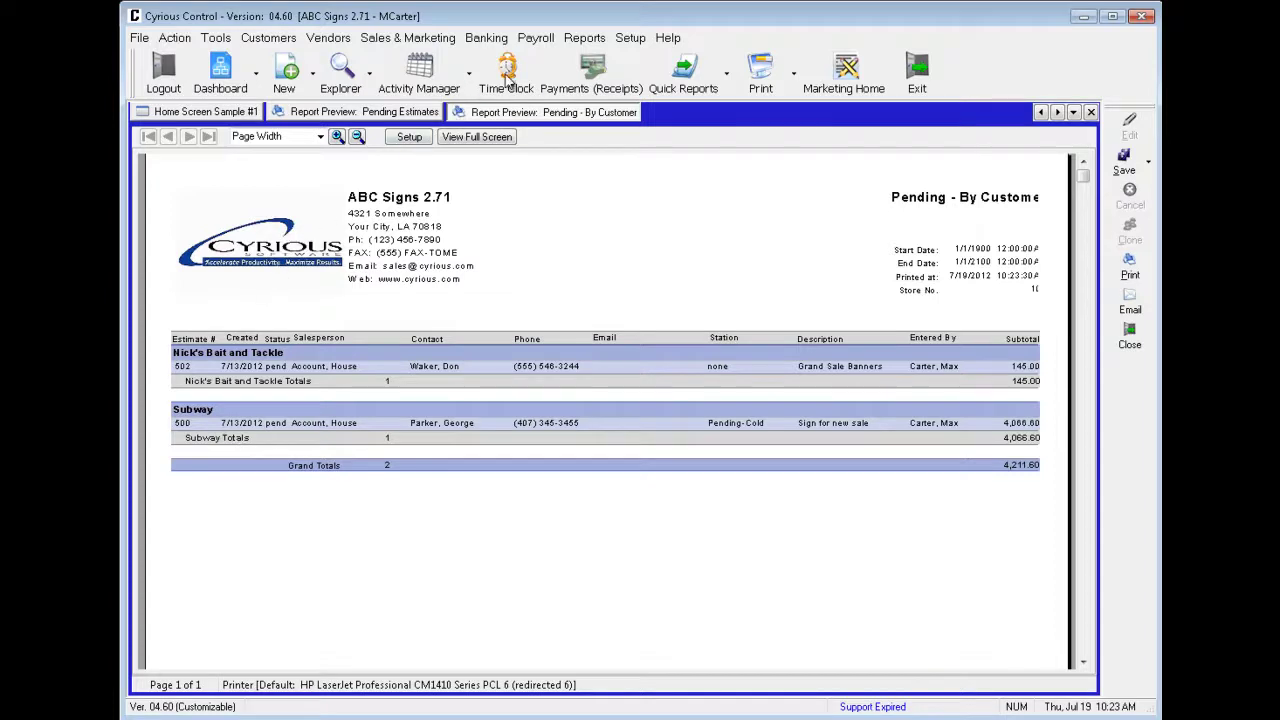
# Preview Pending - By Entered By for All dates, grouping both estimates under one user for 4,211.60
pyautogui.click(588, 40)
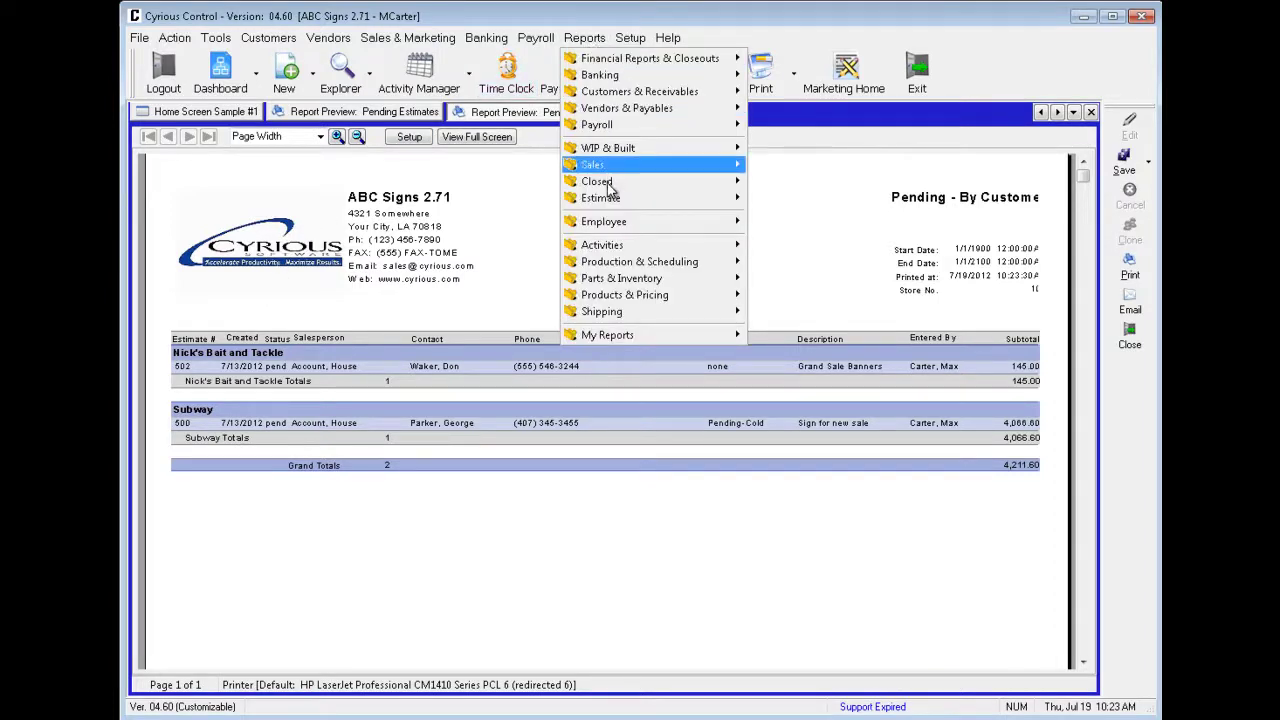
pyautogui.moveTo(610, 200)
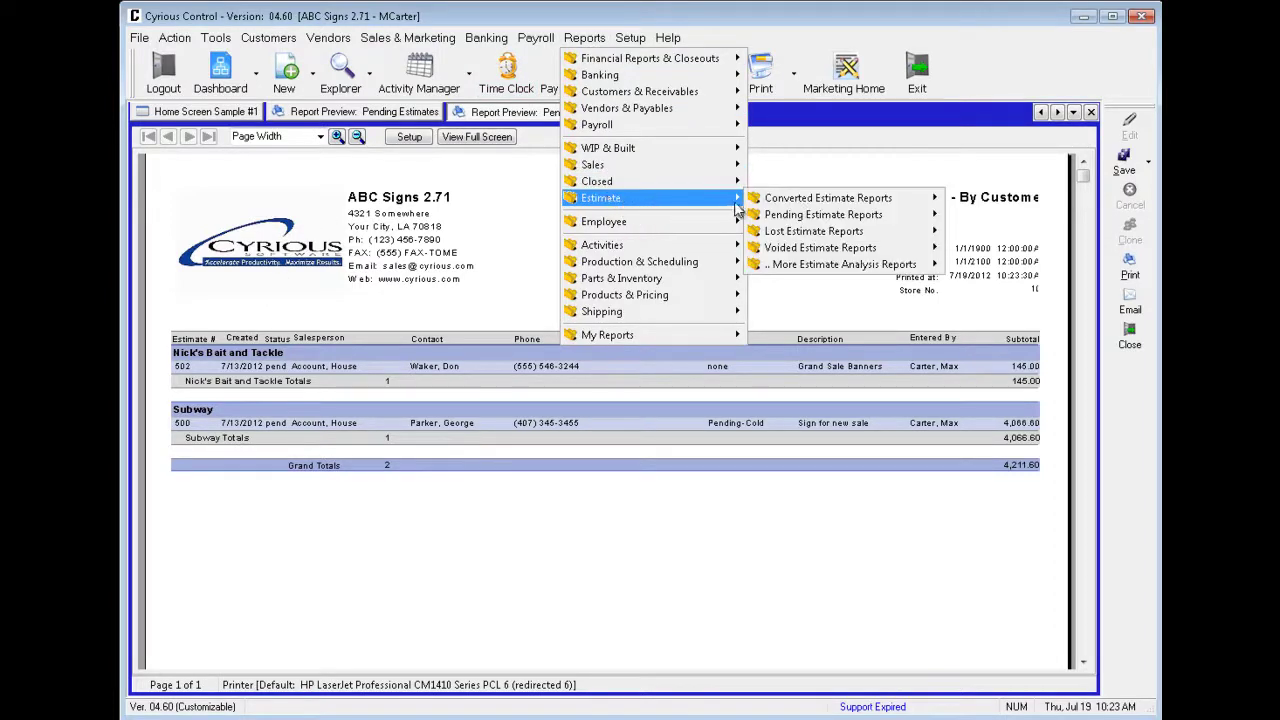
pyautogui.moveTo(779, 226)
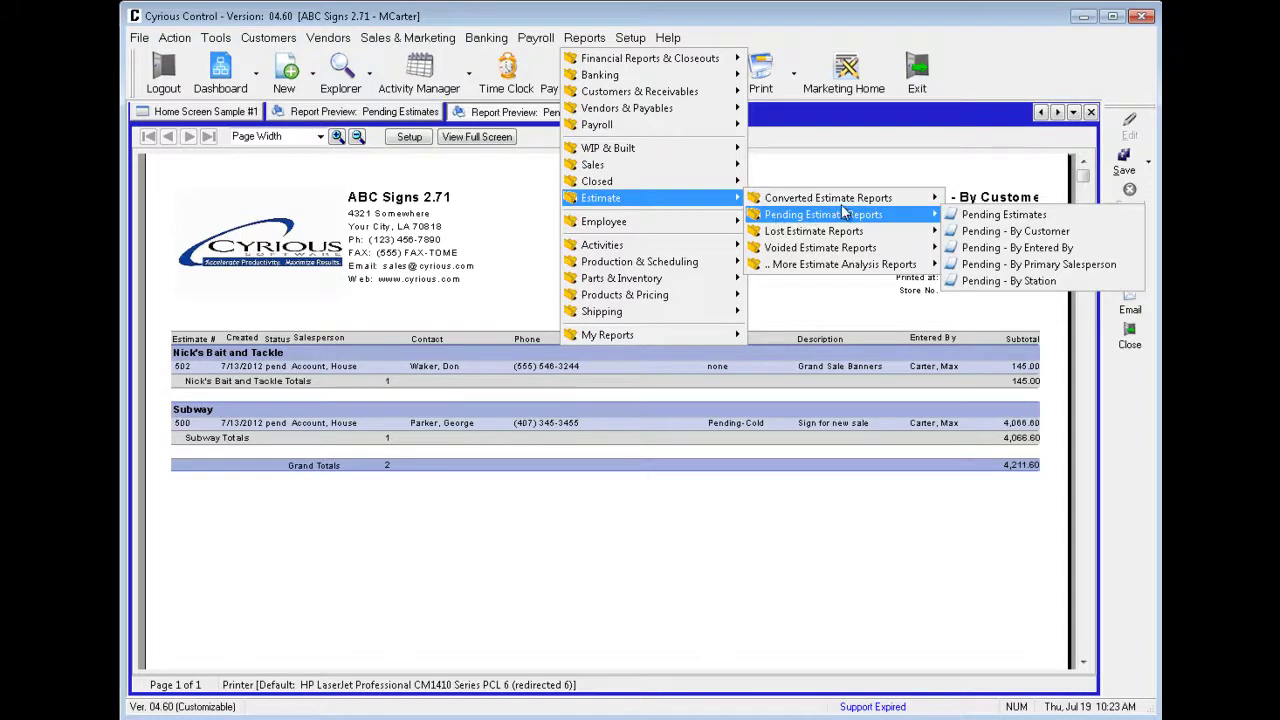
pyautogui.click(980, 250)
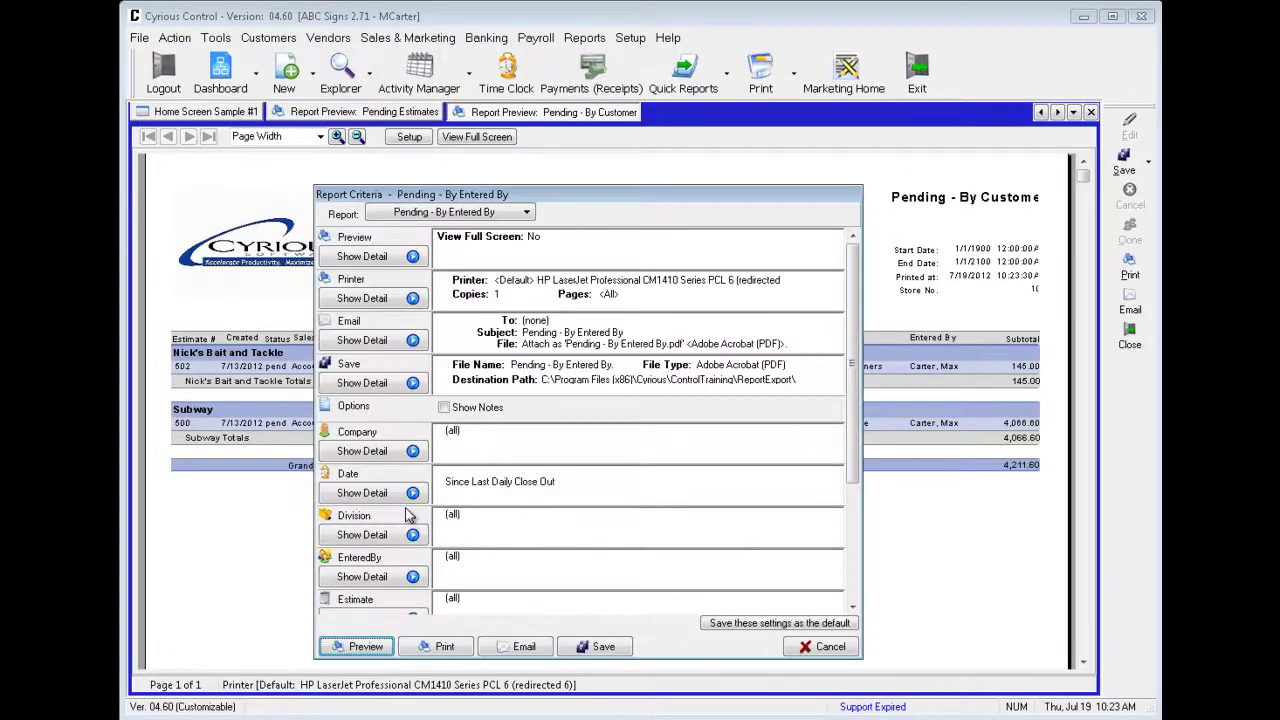
pyautogui.click(413, 493)
pyautogui.click(505, 500)
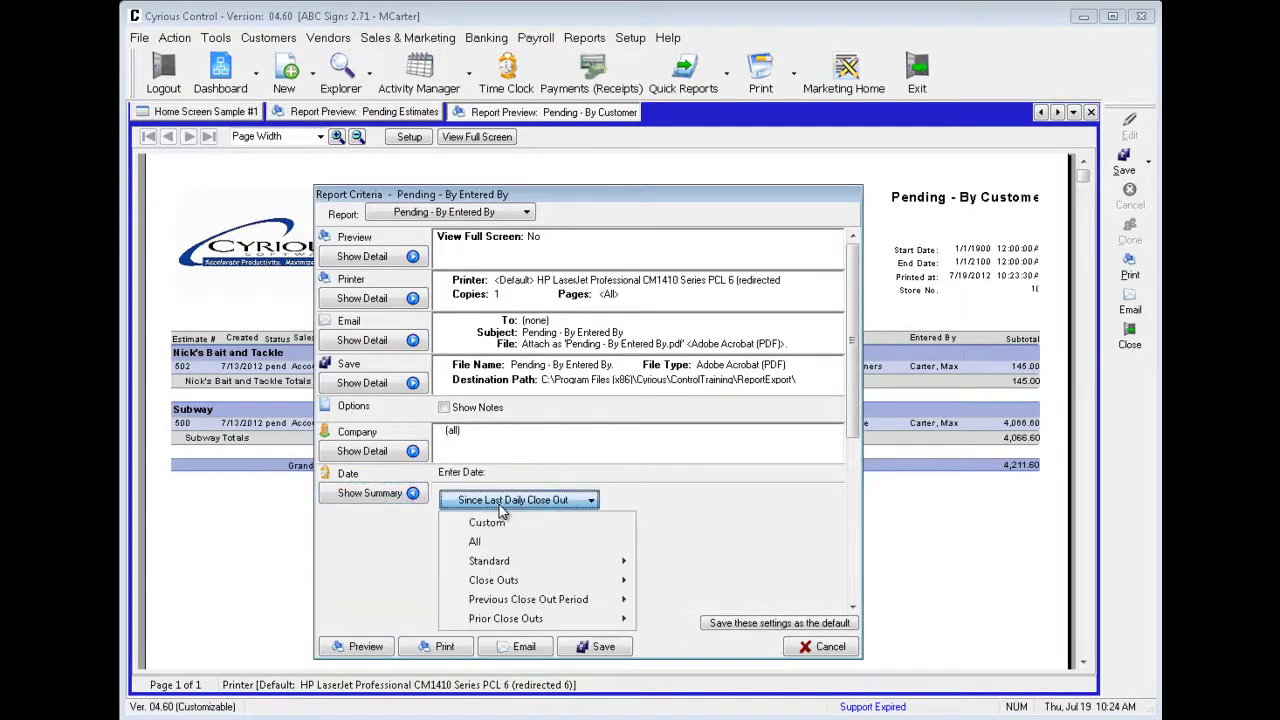
pyautogui.click(360, 648)
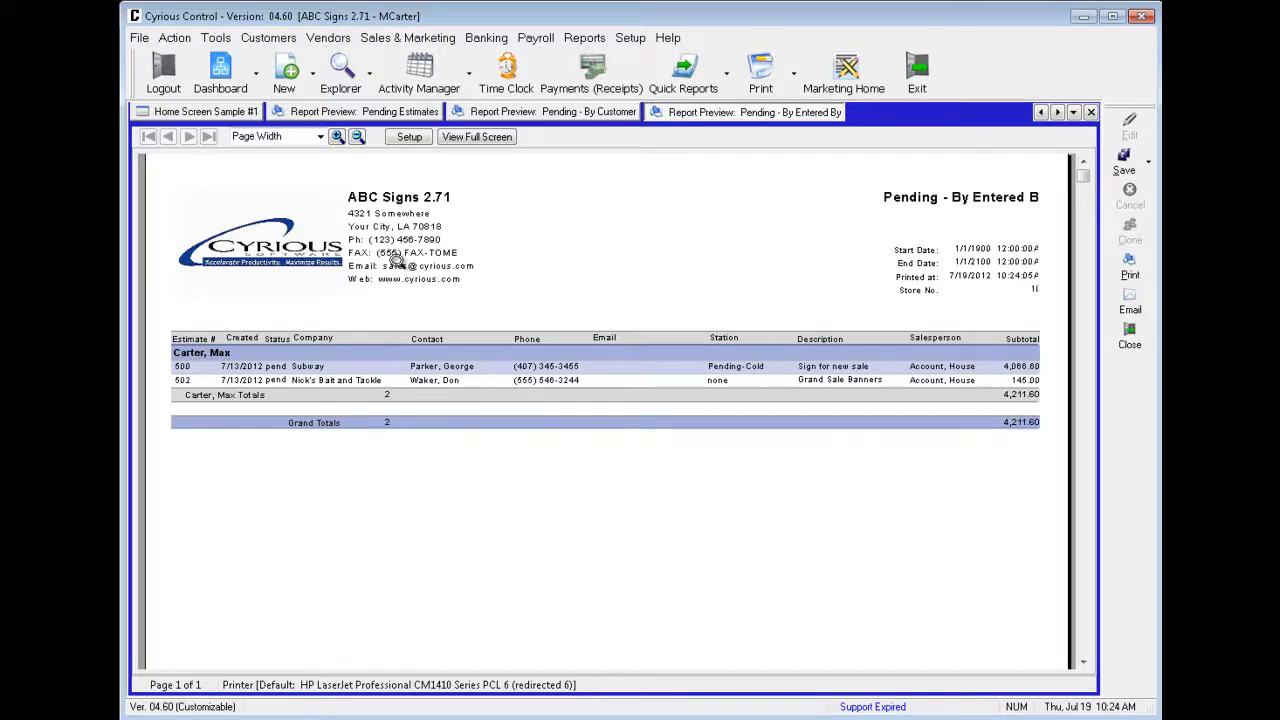
pyautogui.click(585, 38)
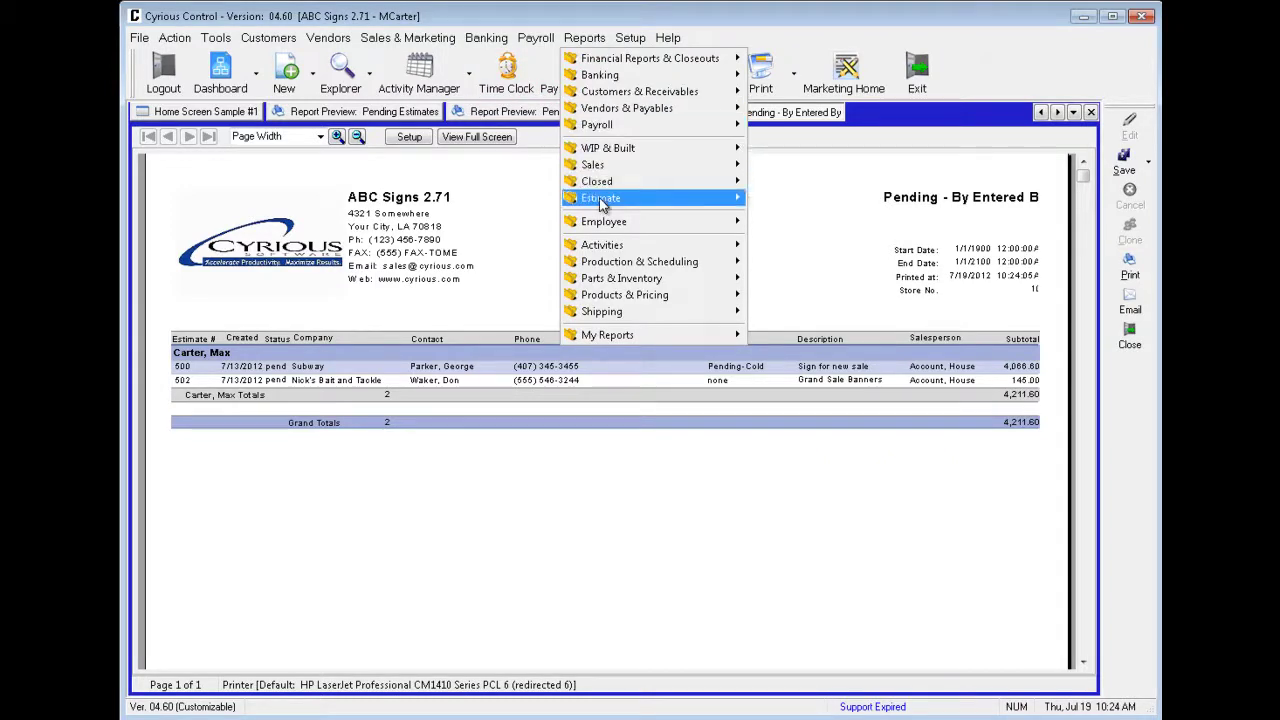
# Preview Pending - By Primary Salesperson for All dates, with both estimates under one salesperson
pyautogui.moveTo(605, 198)
pyautogui.moveTo(840, 219)
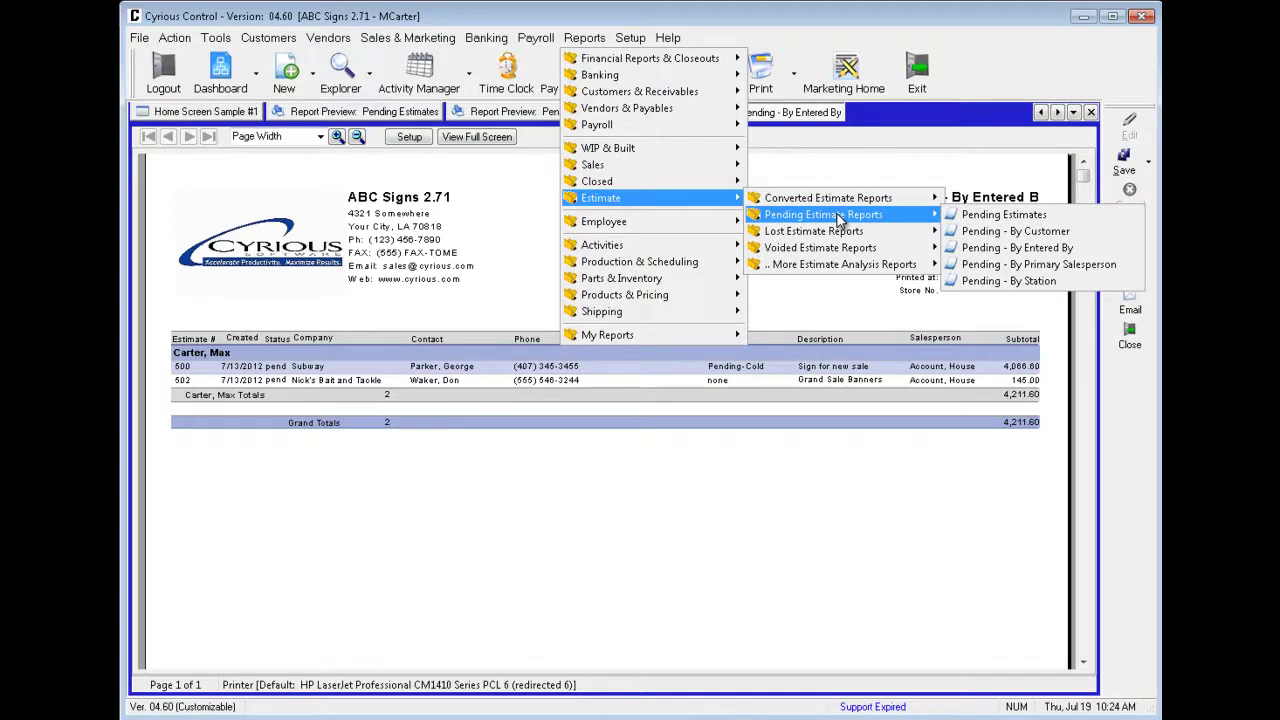
pyautogui.click(985, 264)
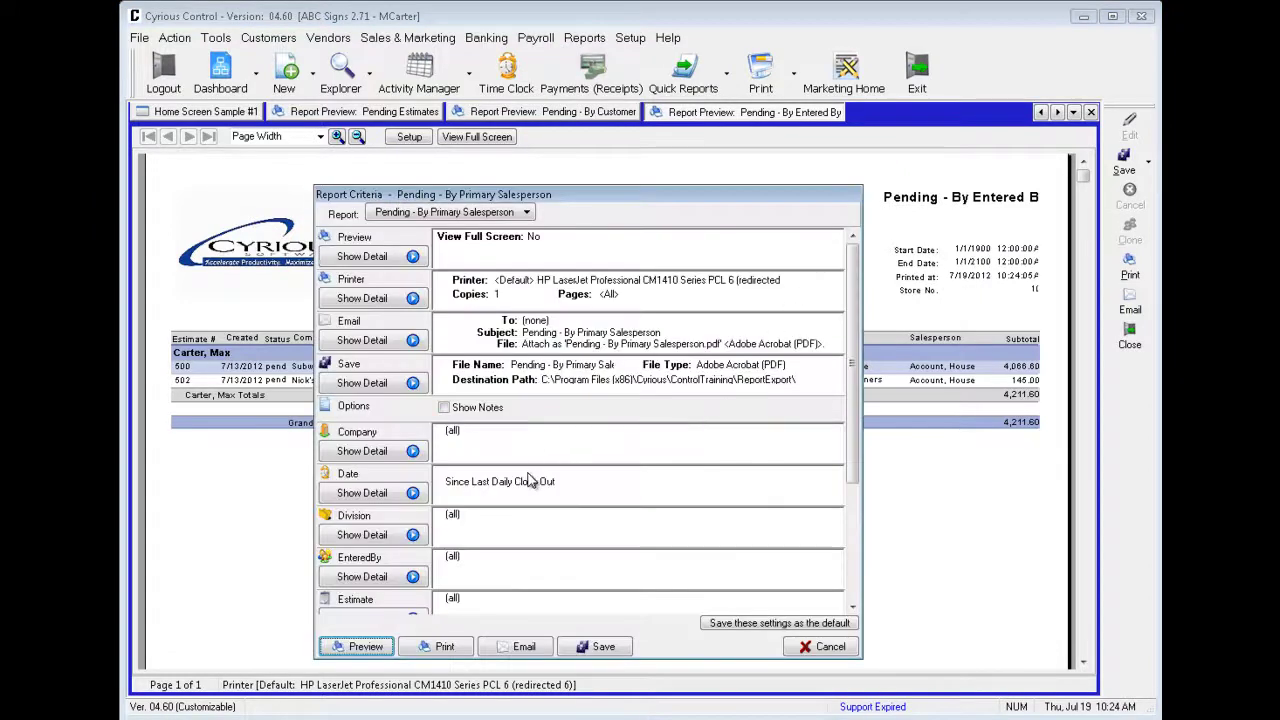
pyautogui.click(413, 493)
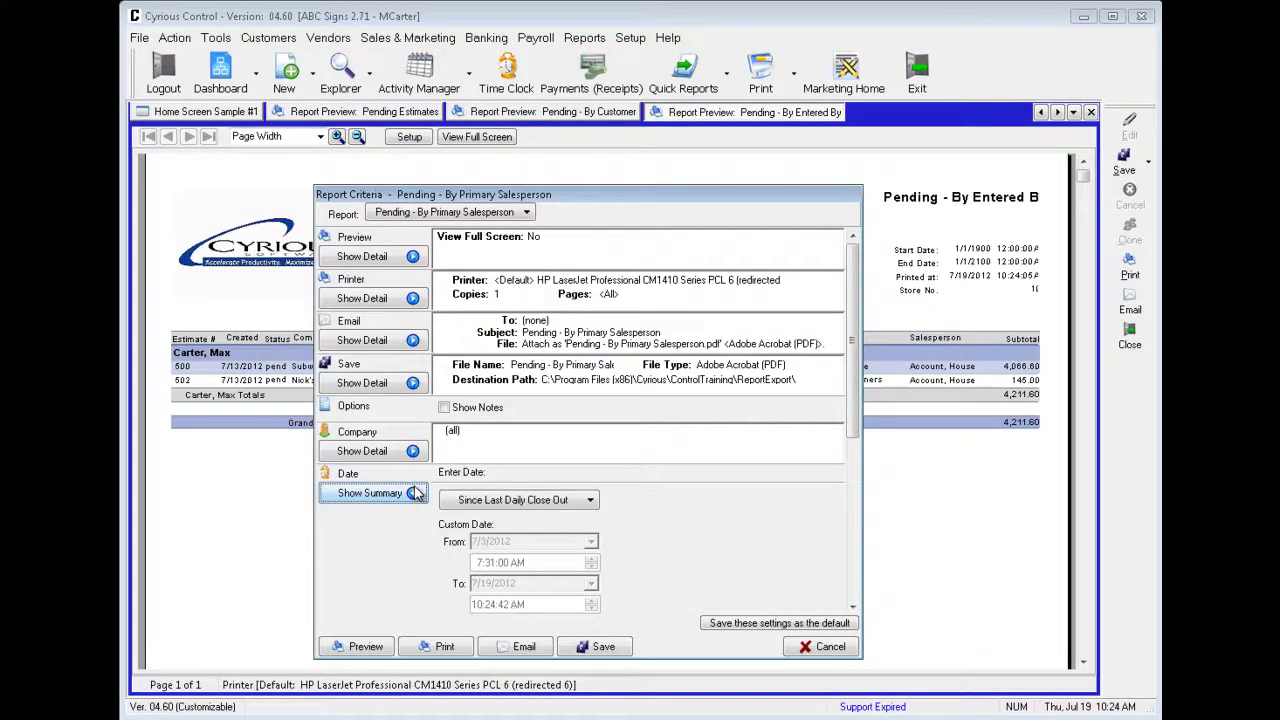
pyautogui.click(558, 505)
pyautogui.click(539, 545)
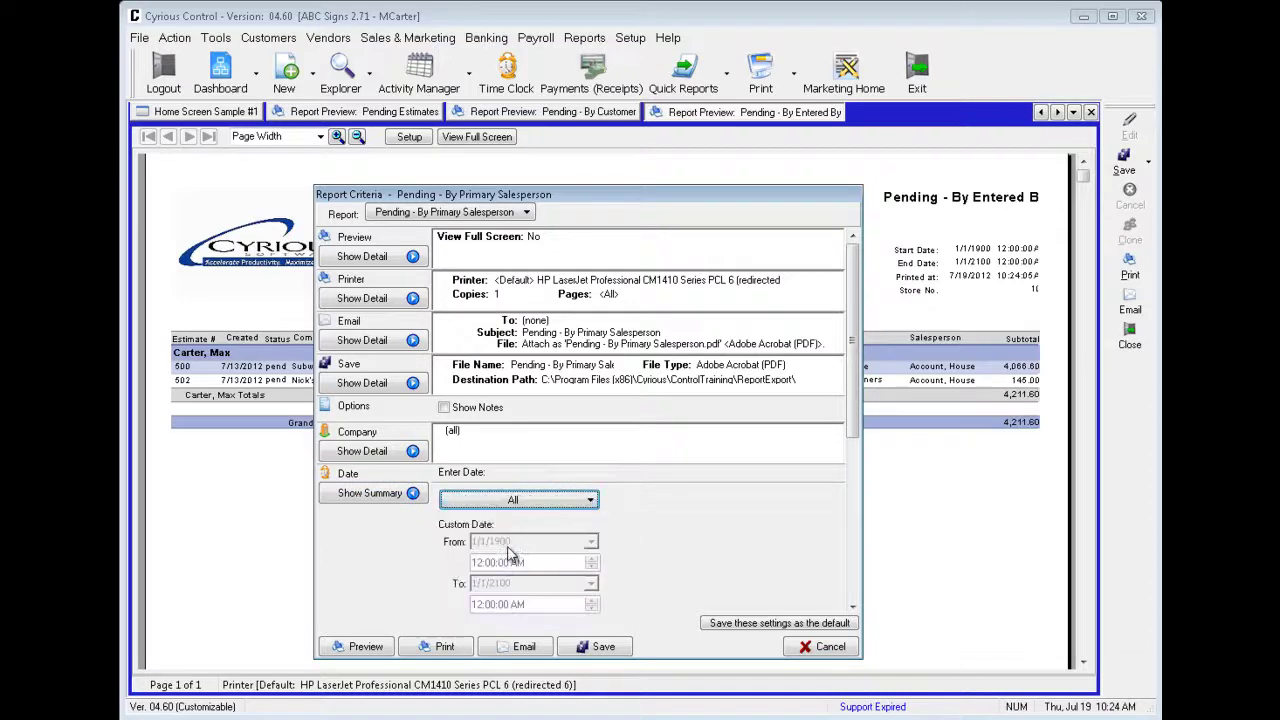
pyautogui.click(362, 646)
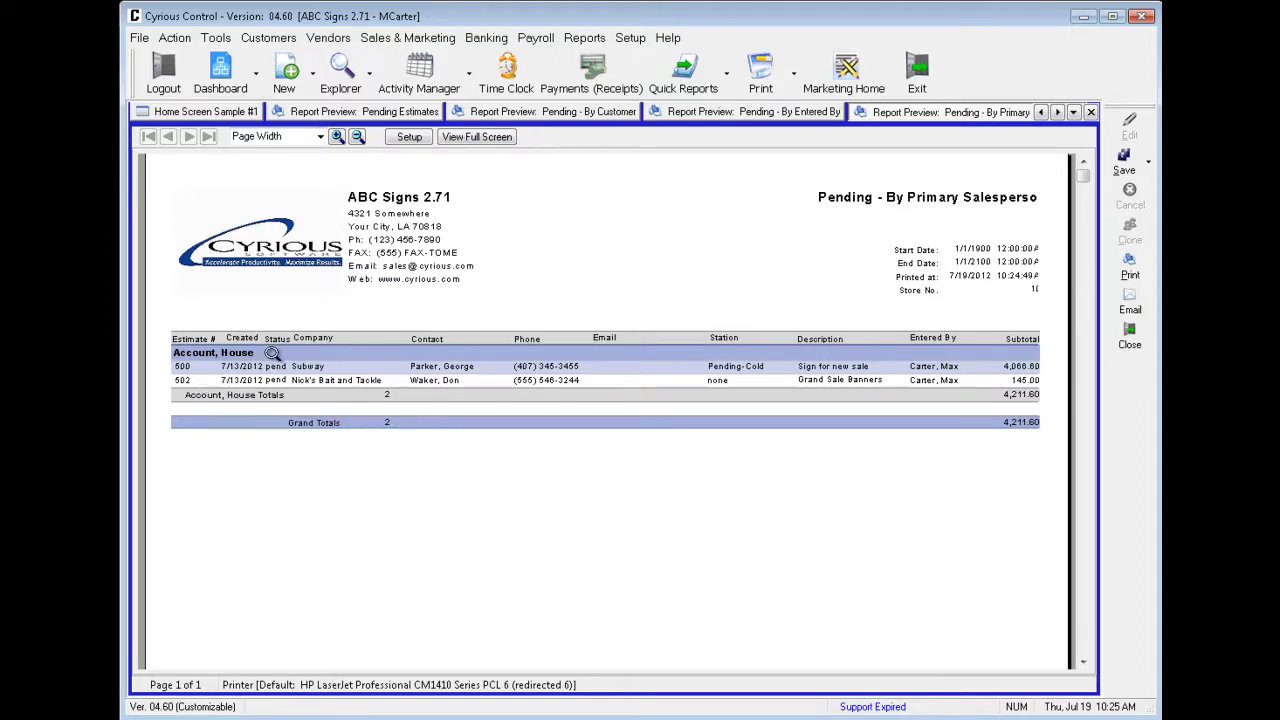
pyautogui.click(603, 40)
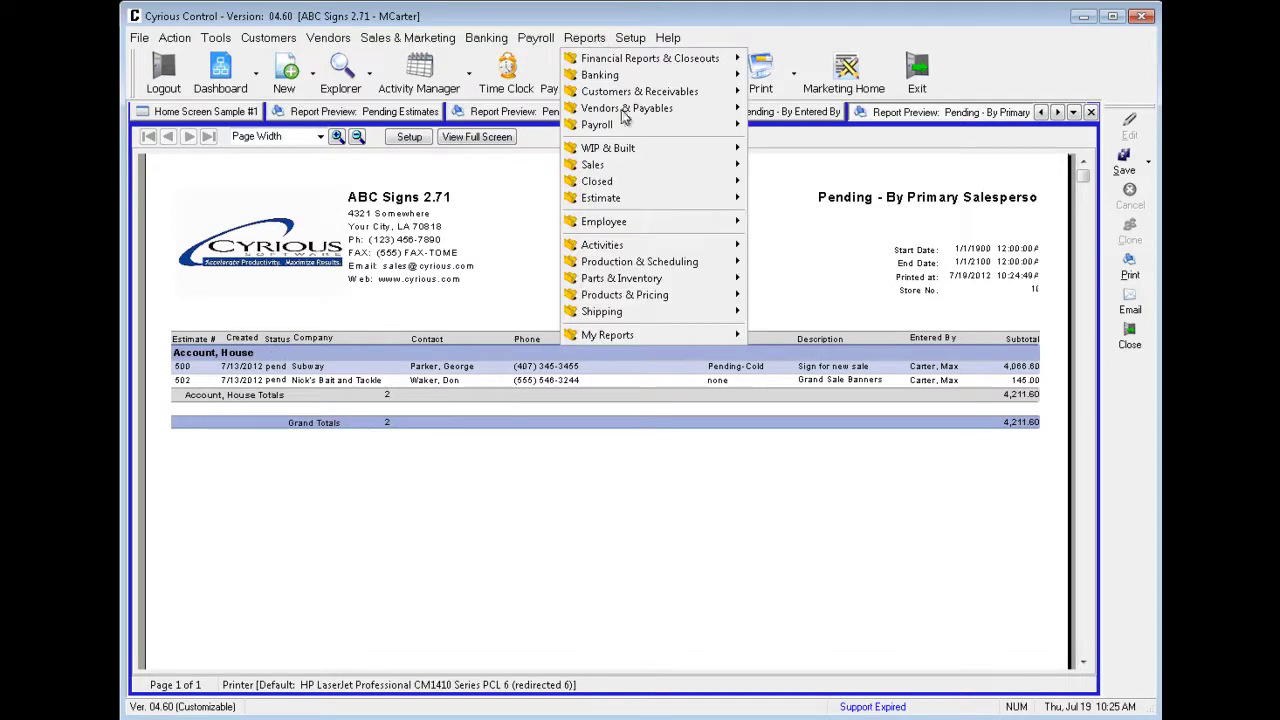
# Preview the Pending - By Station report for All dates, totaling 4,883.74
pyautogui.moveTo(652, 206)
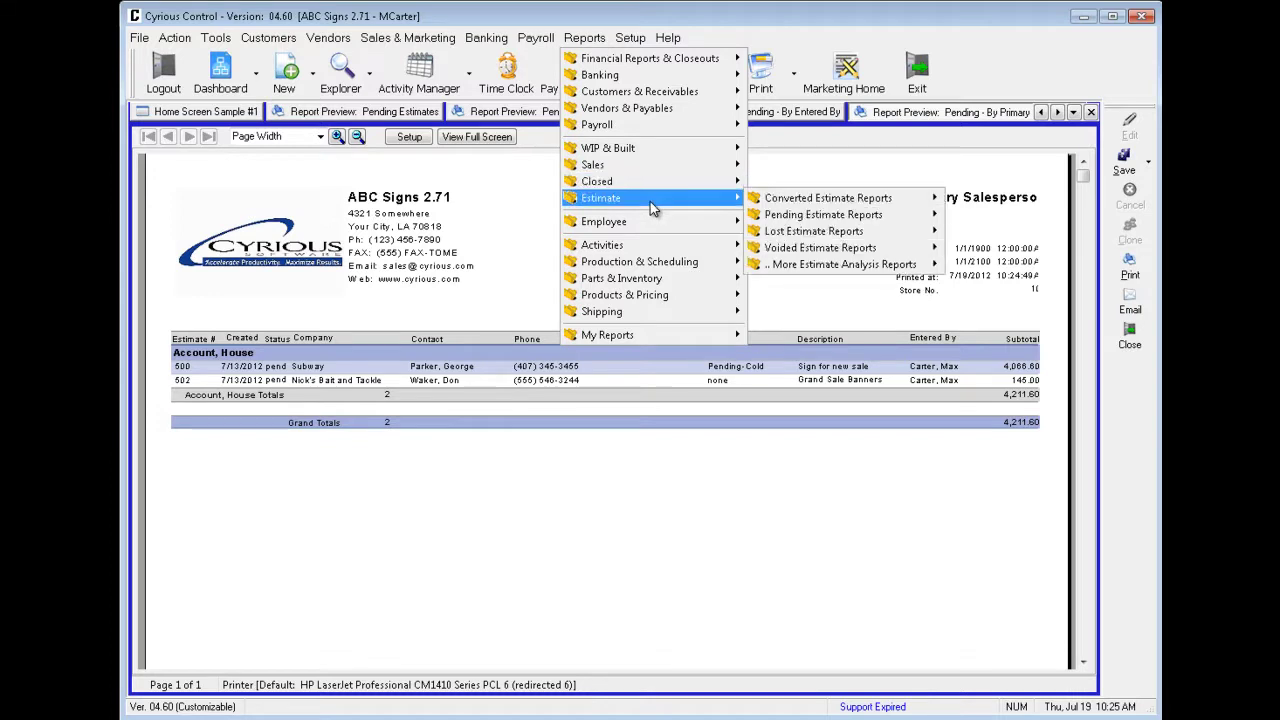
pyautogui.moveTo(797, 219)
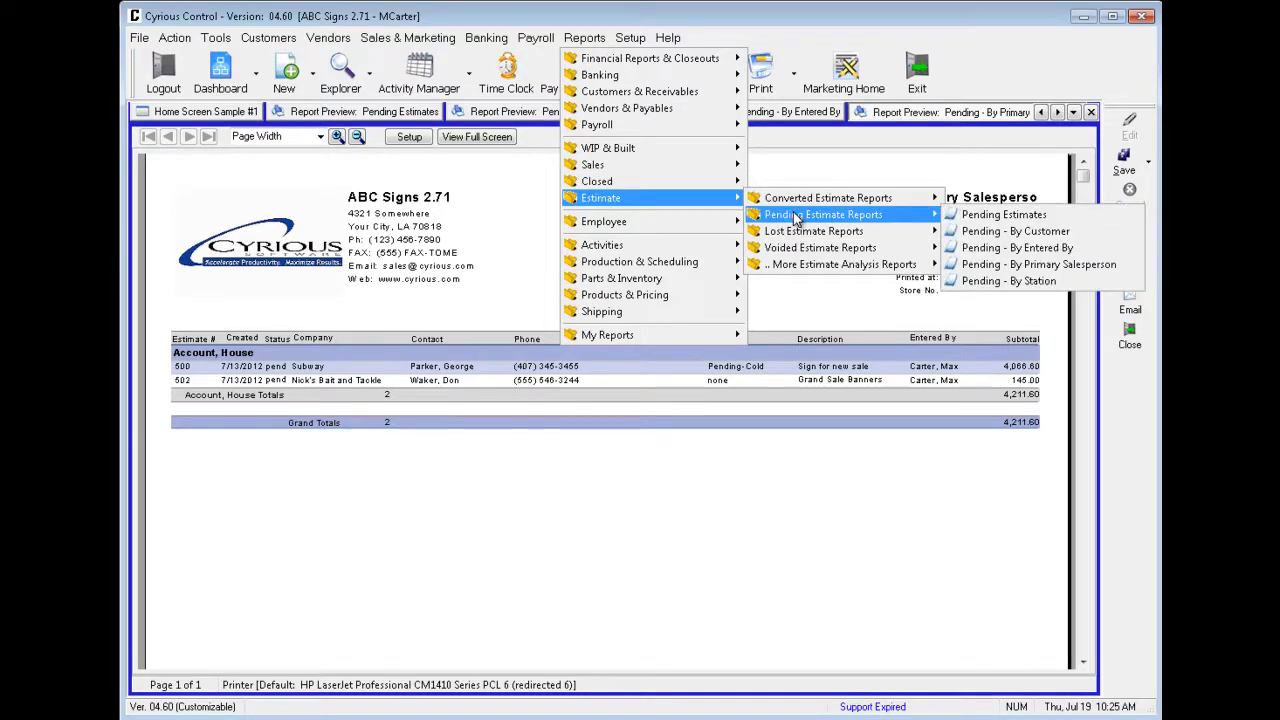
pyautogui.click(973, 283)
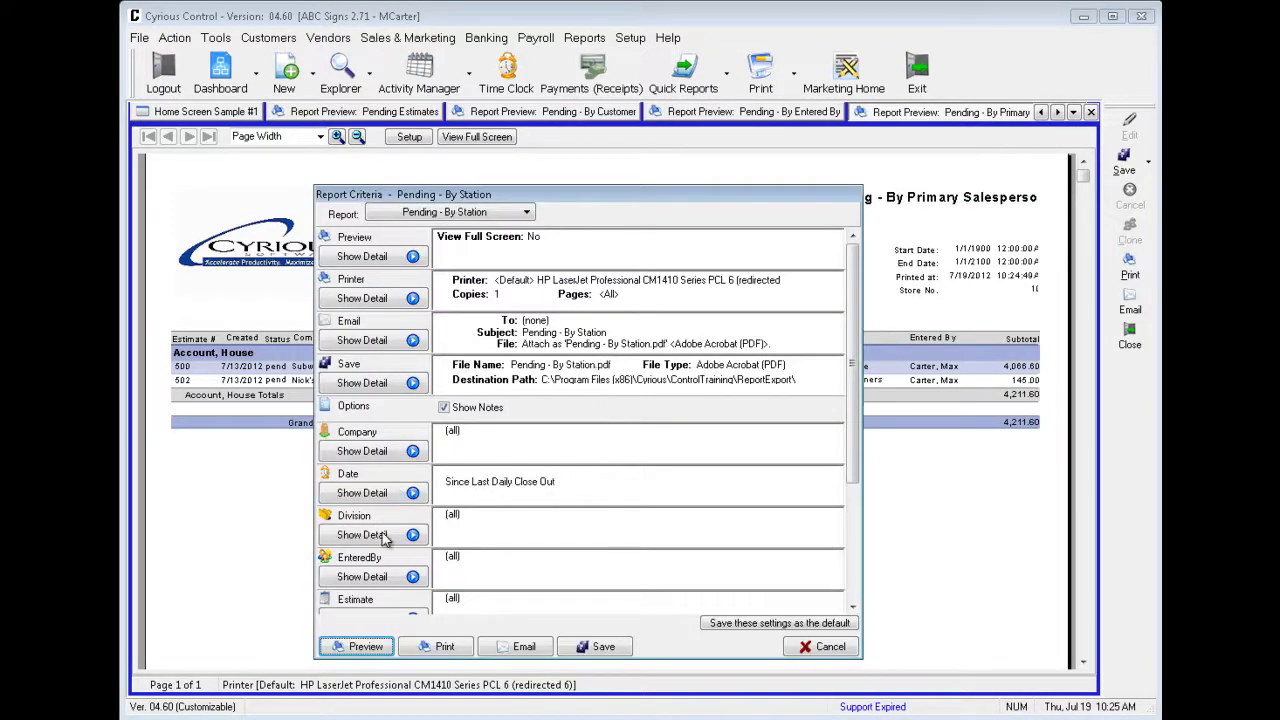
pyautogui.click(370, 494)
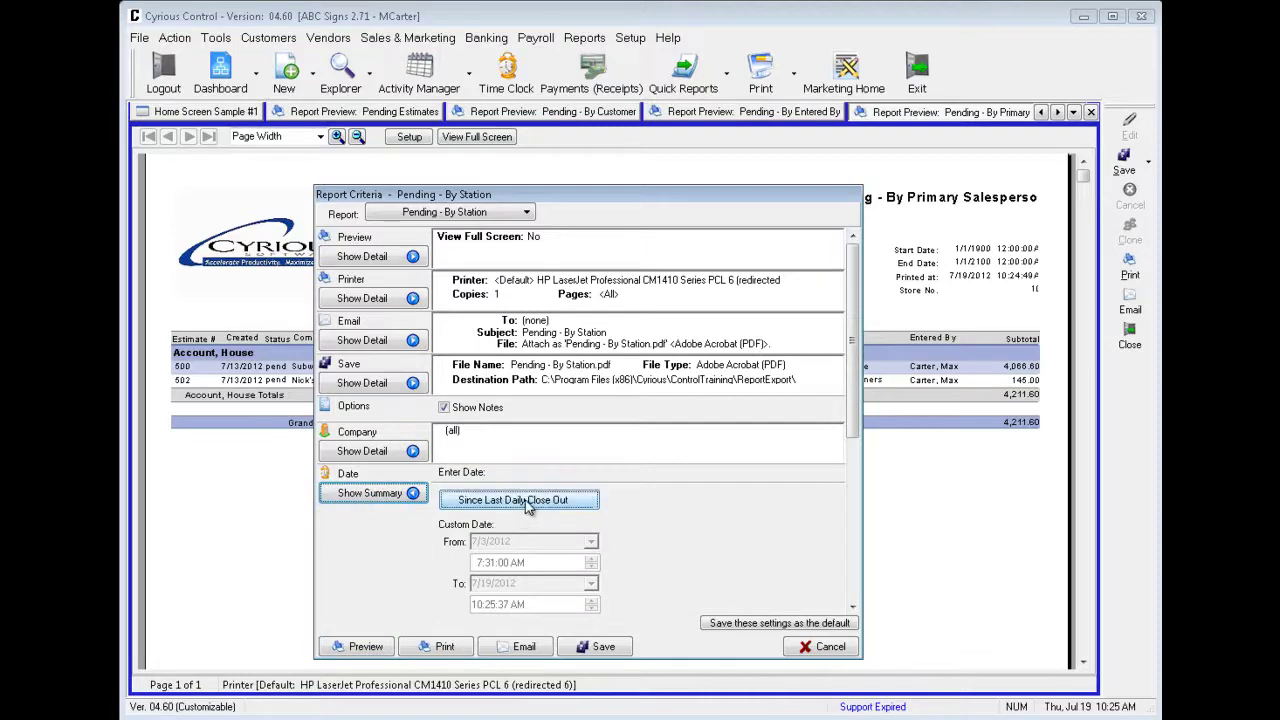
pyautogui.click(533, 500)
pyautogui.click(503, 542)
pyautogui.click(368, 648)
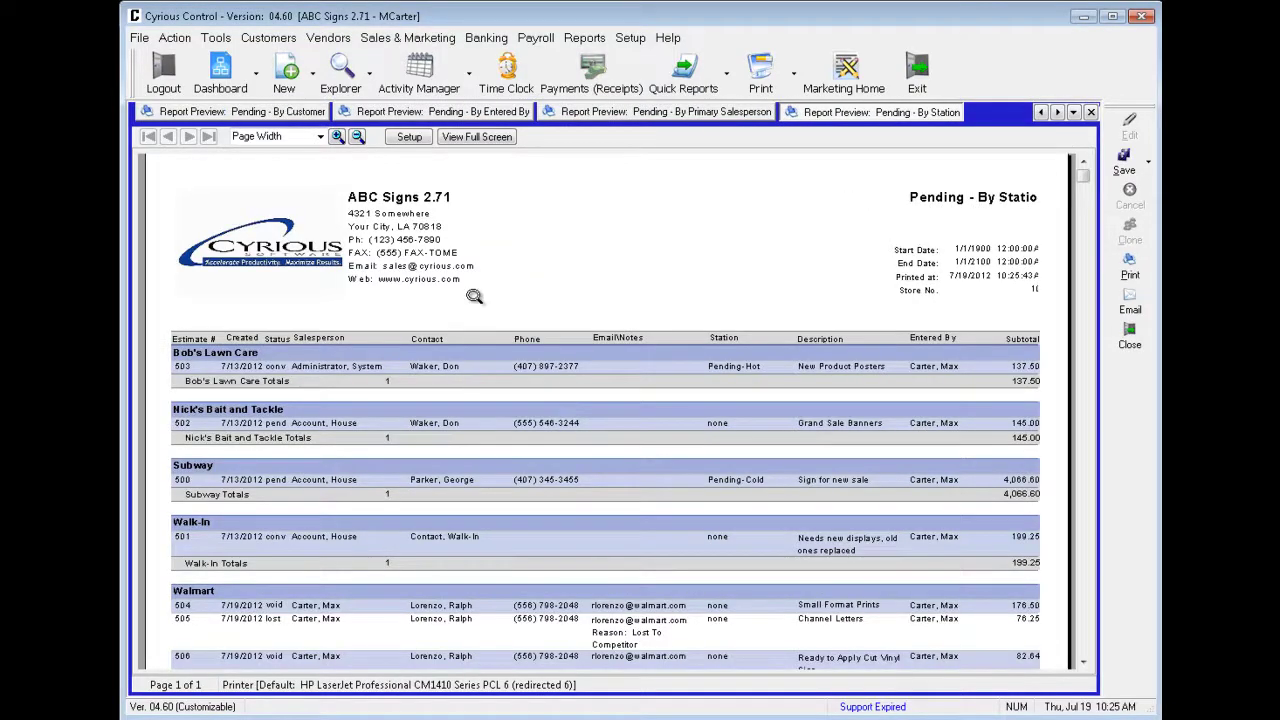
pyautogui.scroll(-3, 476, 297)
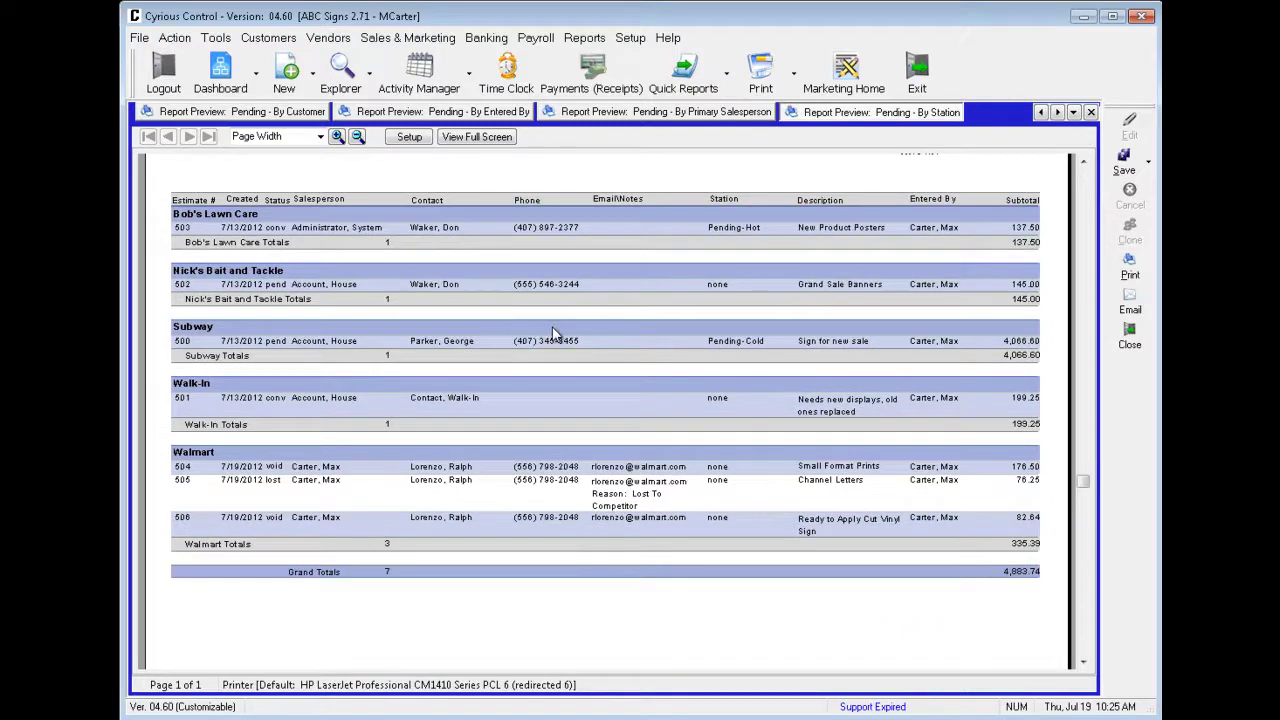
pyautogui.scroll(3, 555, 333)
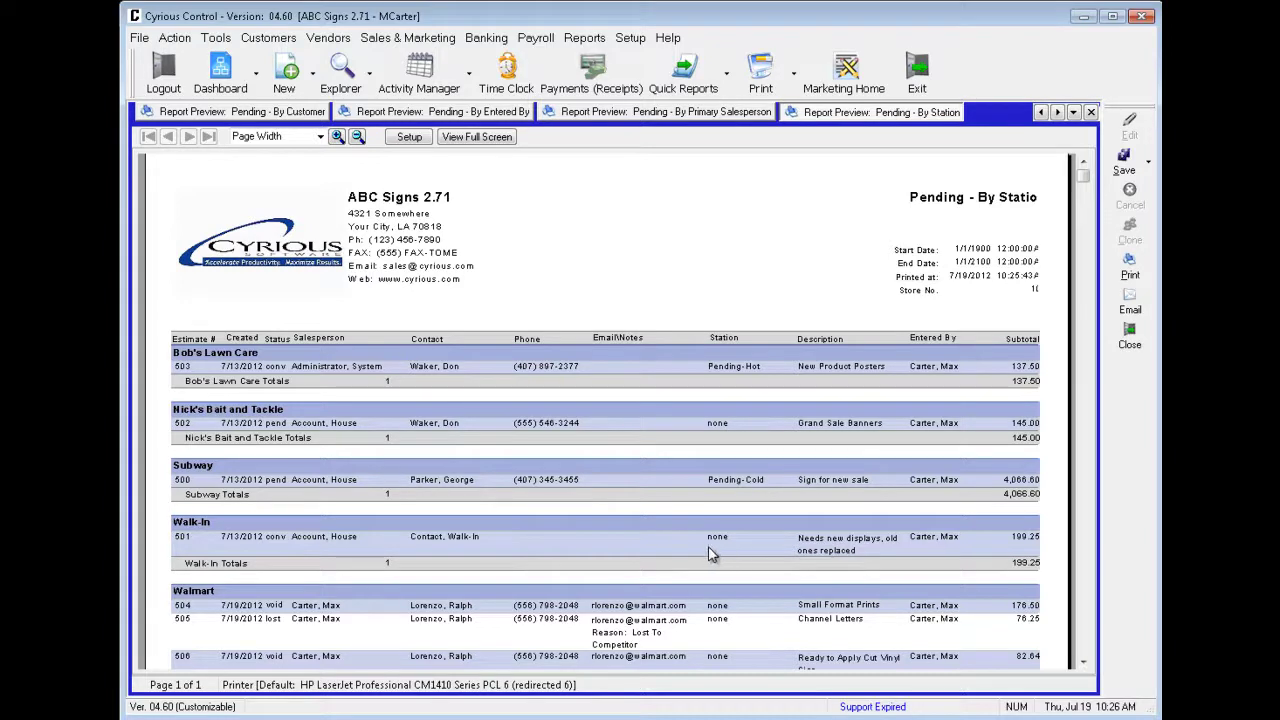
pyautogui.scroll(-3, 710, 553)
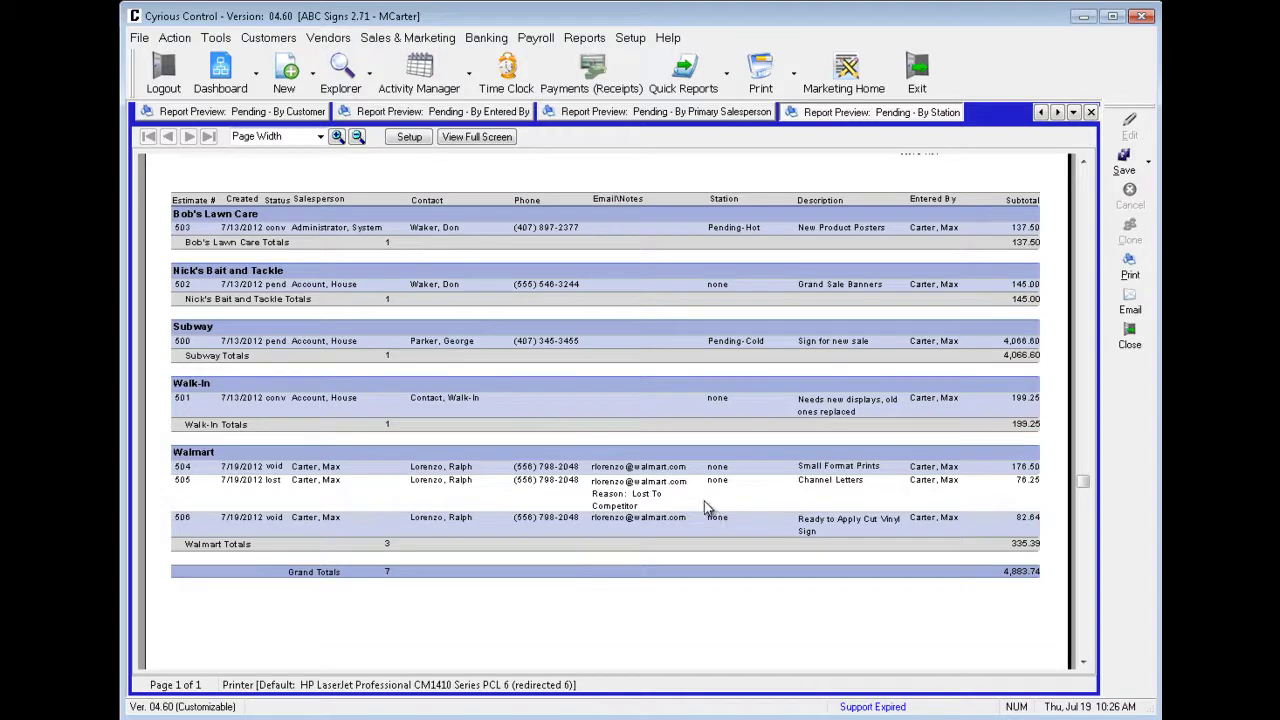
pyautogui.scroll(3, 704, 501)
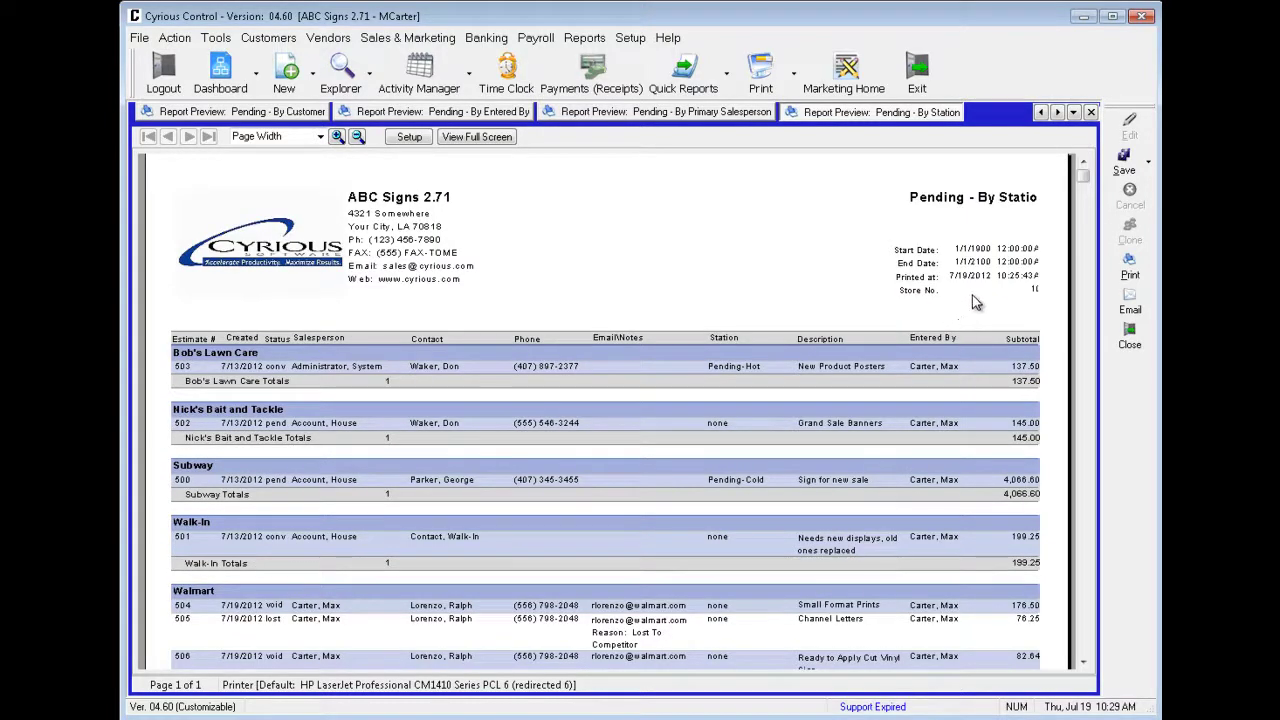
# Close all five pending-estimate report previews, returning to the home screen
pyautogui.click(1091, 112)
pyautogui.click(1091, 112)
pyautogui.click(1091, 112)
pyautogui.click(1091, 112)
pyautogui.click(1091, 112)
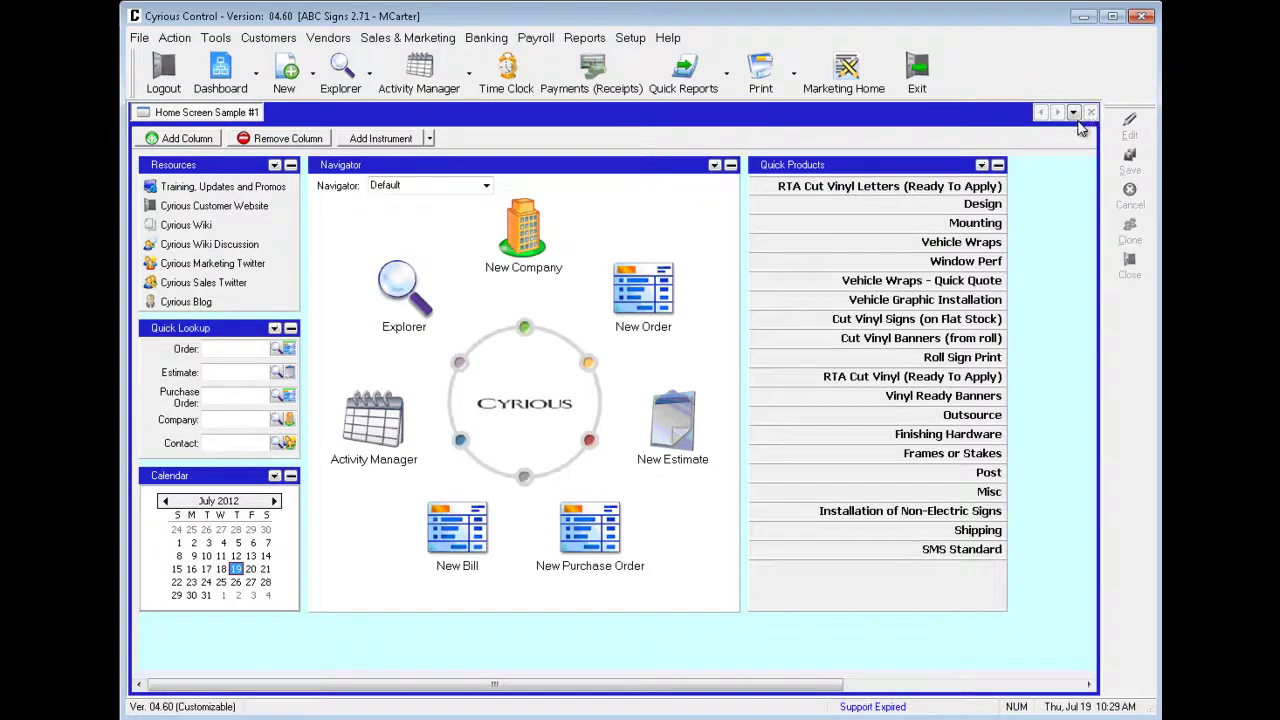
# Preview Lost Estimates for All dates, showing one lost estimate for 76.25, then close it
pyautogui.click(590, 38)
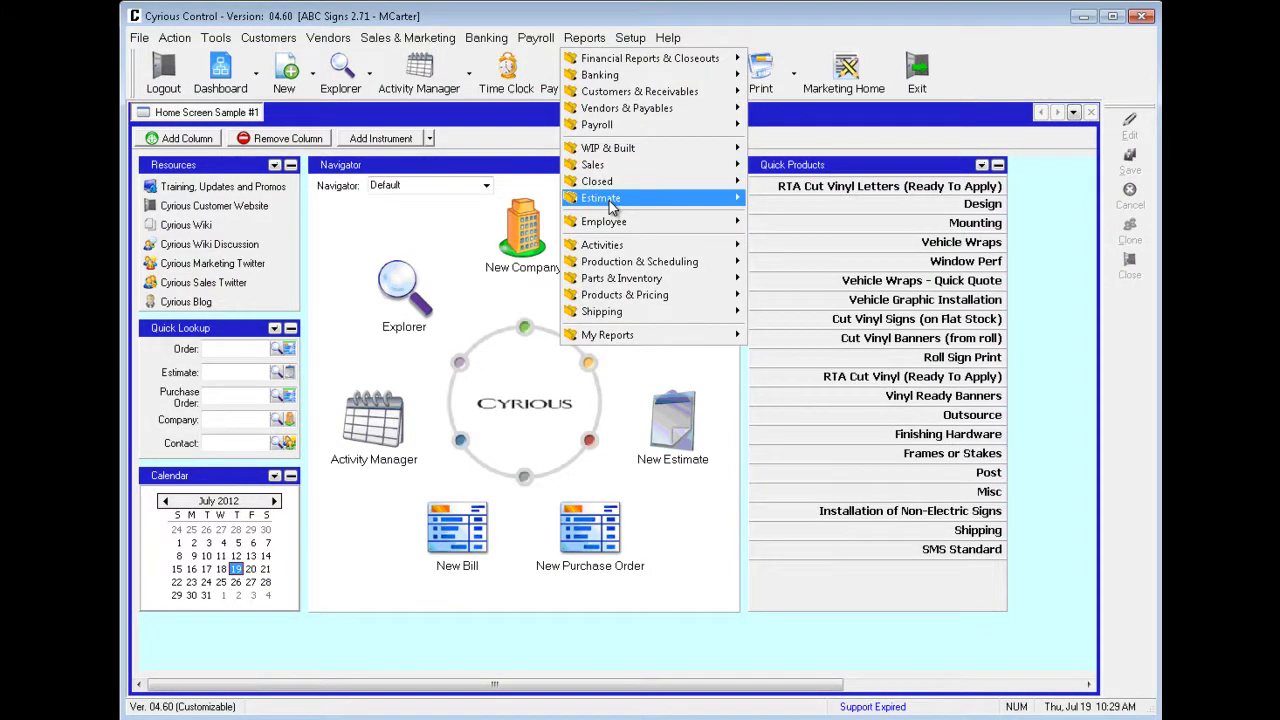
pyautogui.moveTo(612, 205)
pyautogui.moveTo(805, 220)
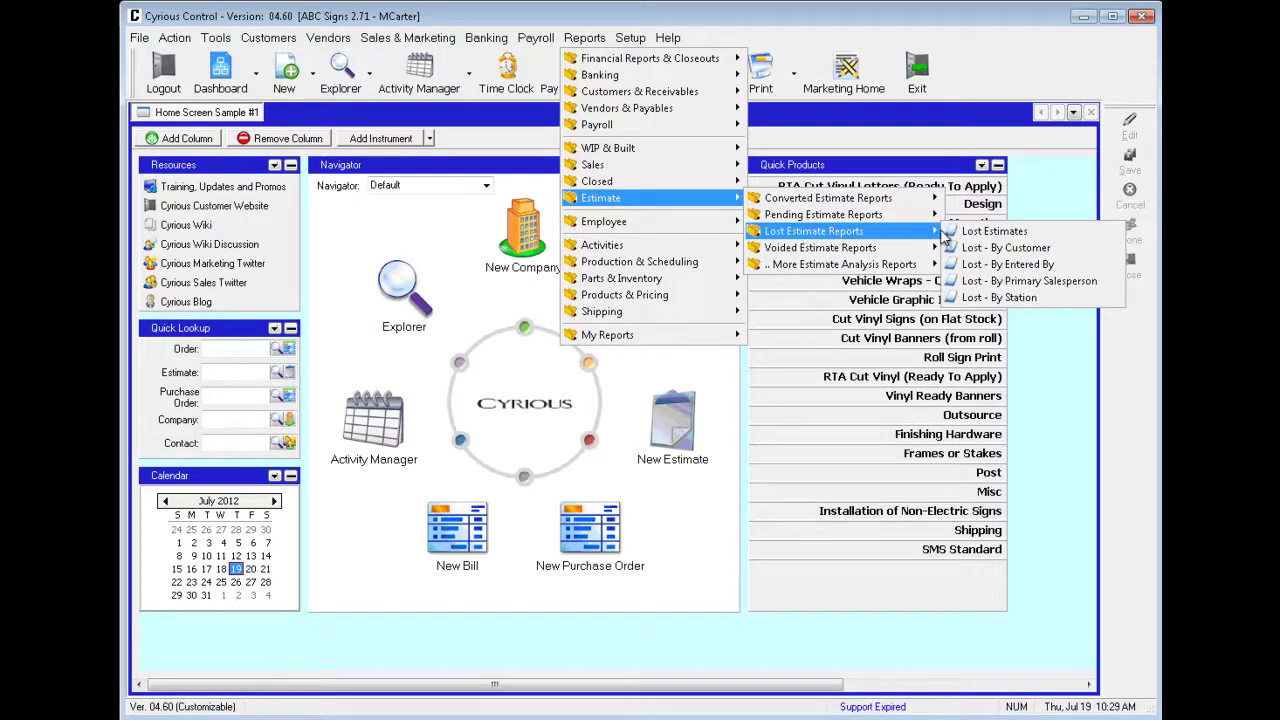
pyautogui.click(993, 232)
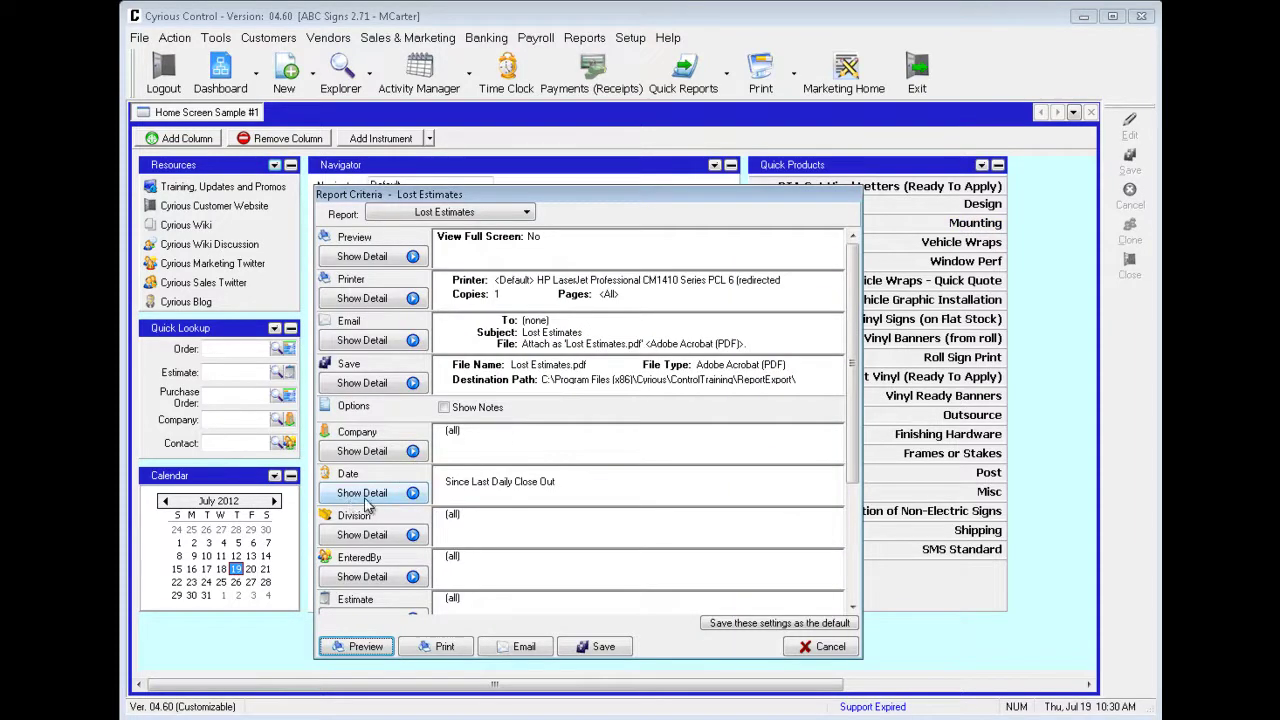
pyautogui.click(362, 498)
pyautogui.click(512, 499)
pyautogui.click(470, 545)
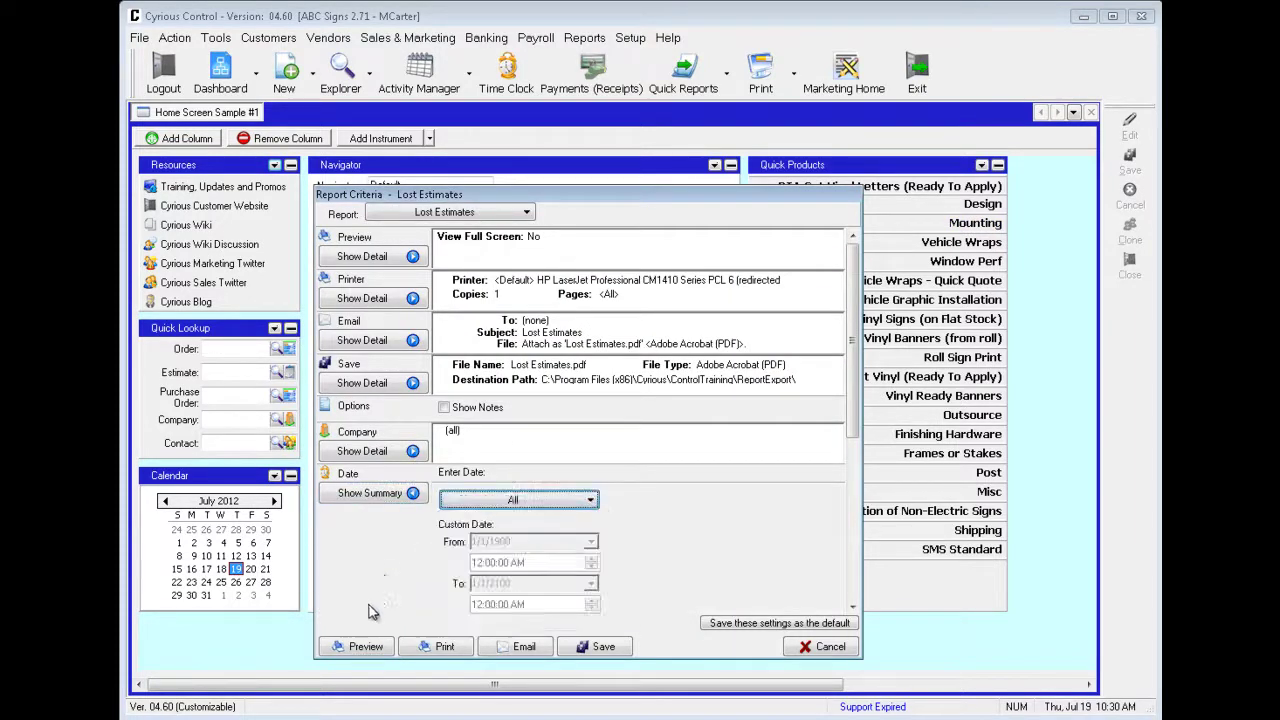
pyautogui.click(362, 647)
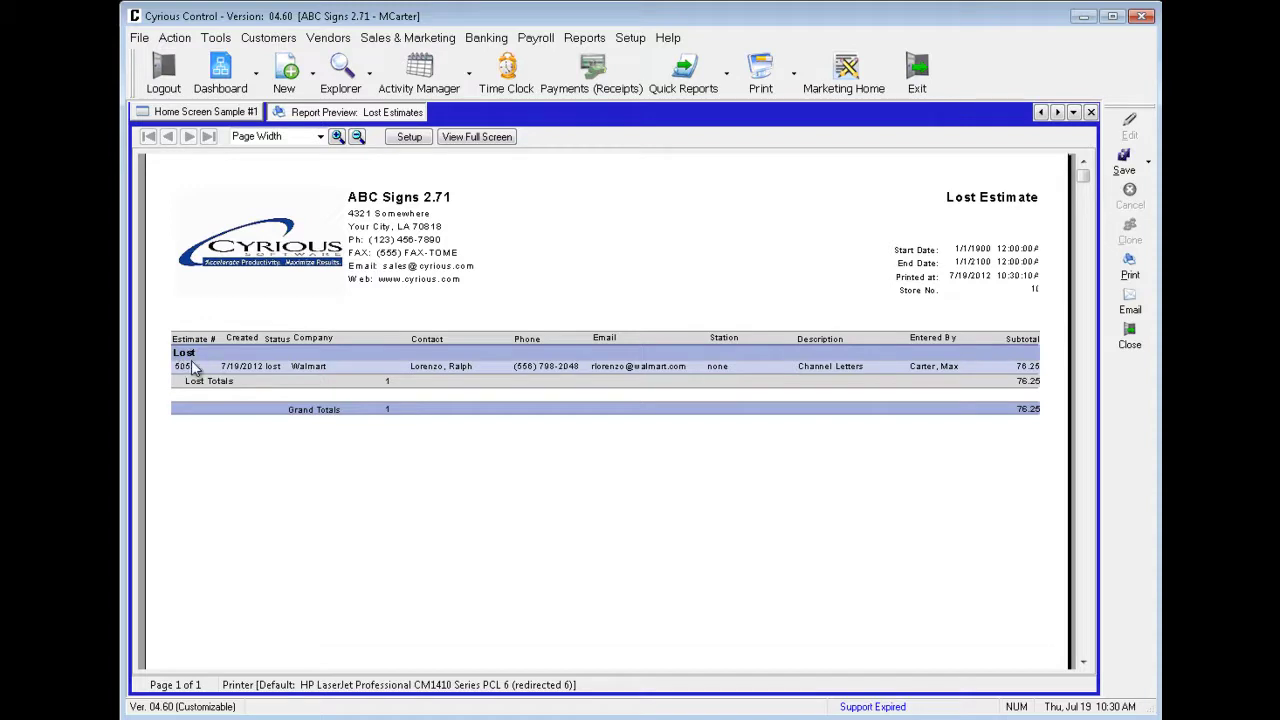
pyautogui.click(1091, 112)
# Pick Lost - By Customer from the Estimate > Lost Estimate Reports menu
pyautogui.click(584, 37)
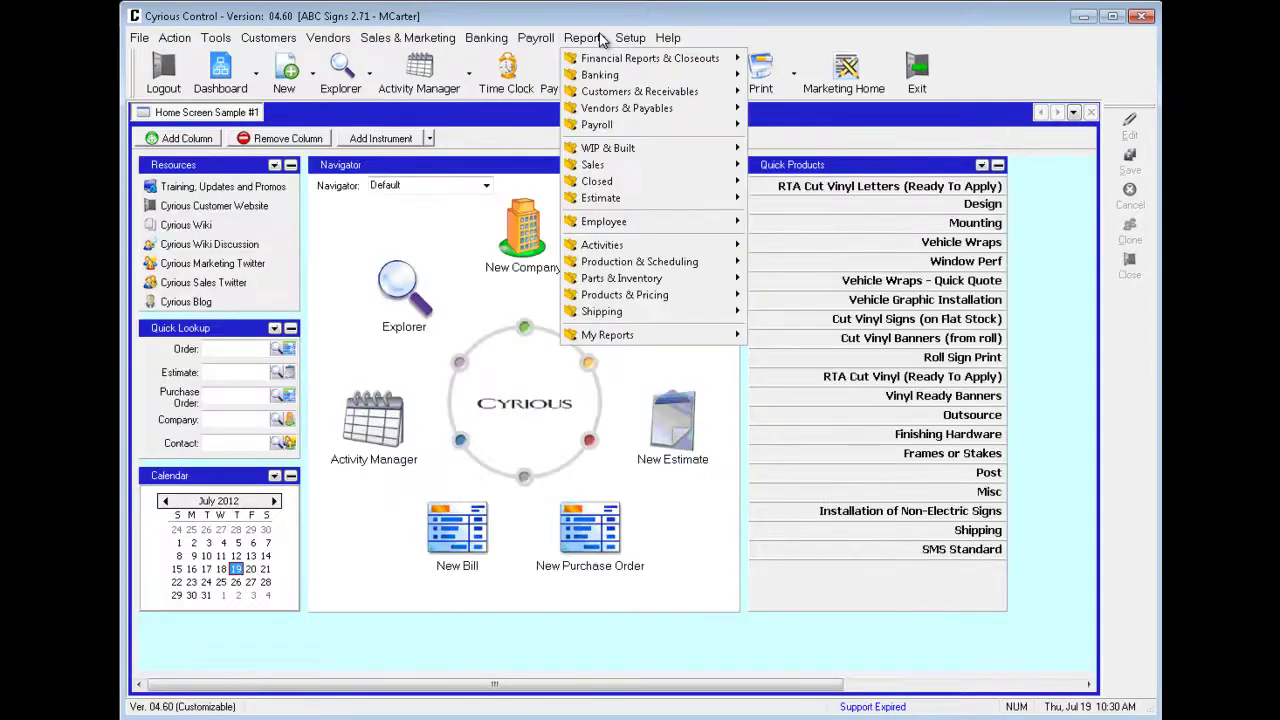
pyautogui.moveTo(600, 198)
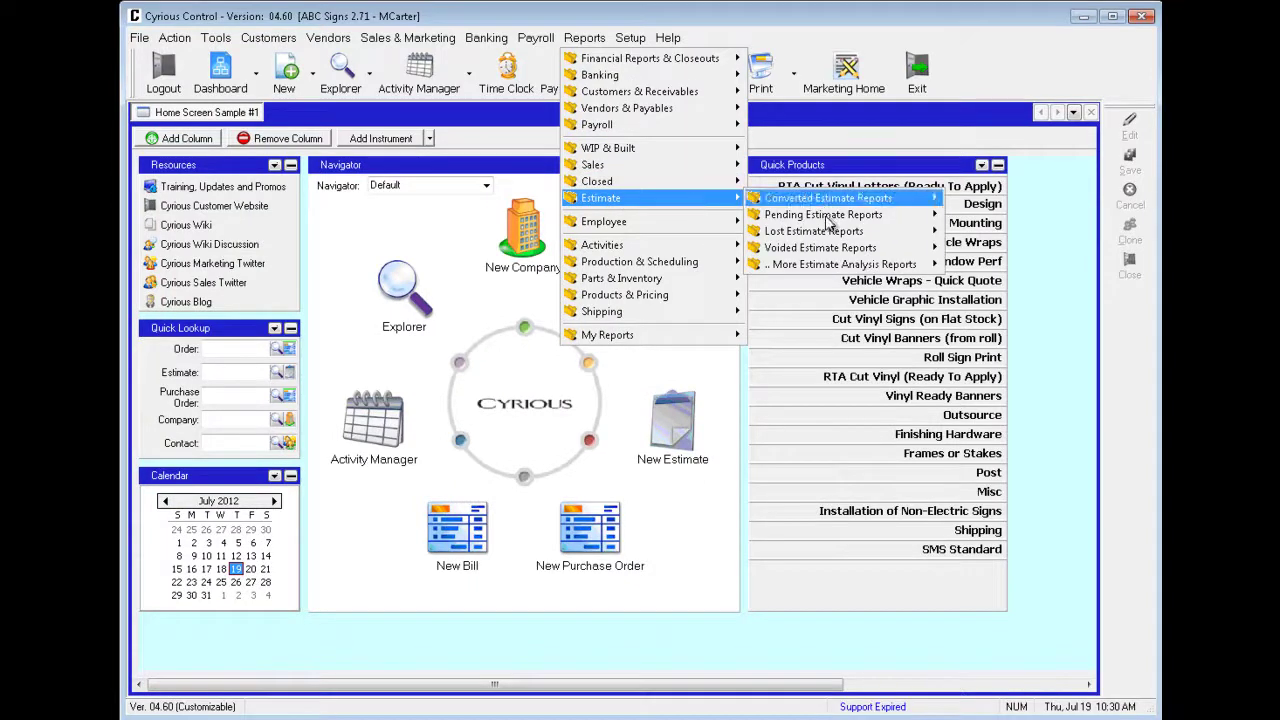
pyautogui.moveTo(818, 237)
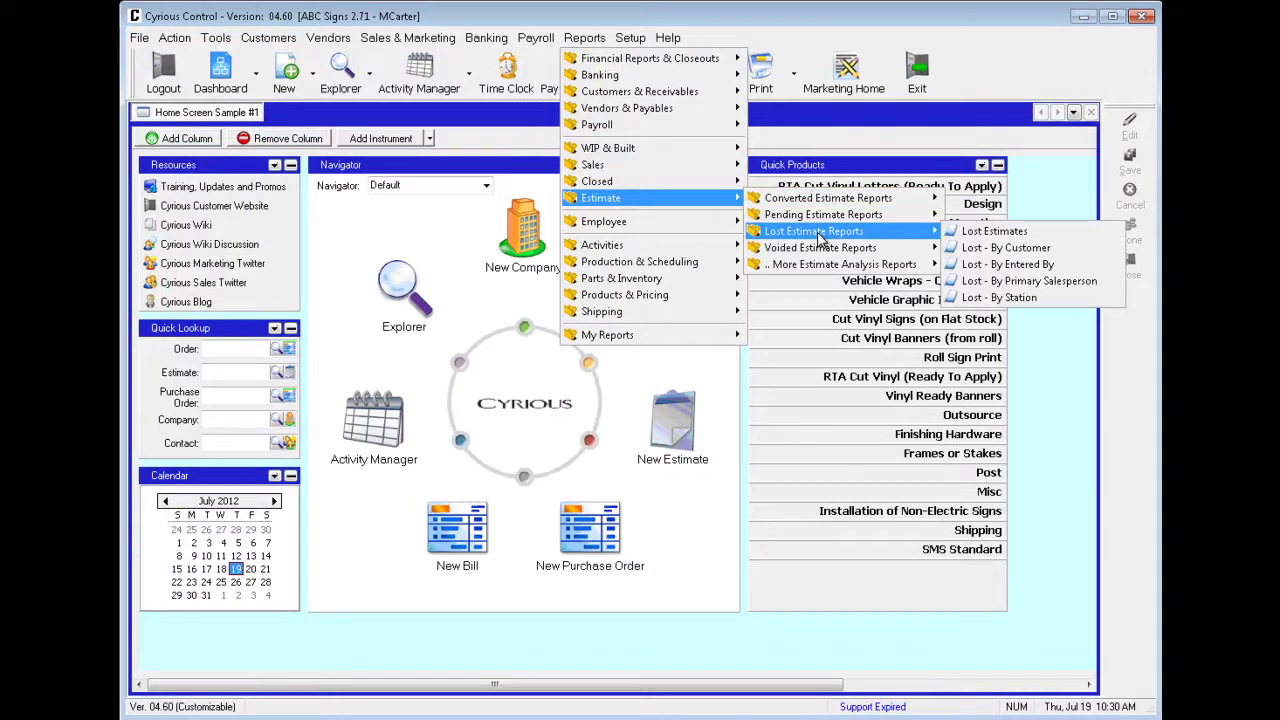
pyautogui.click(1010, 250)
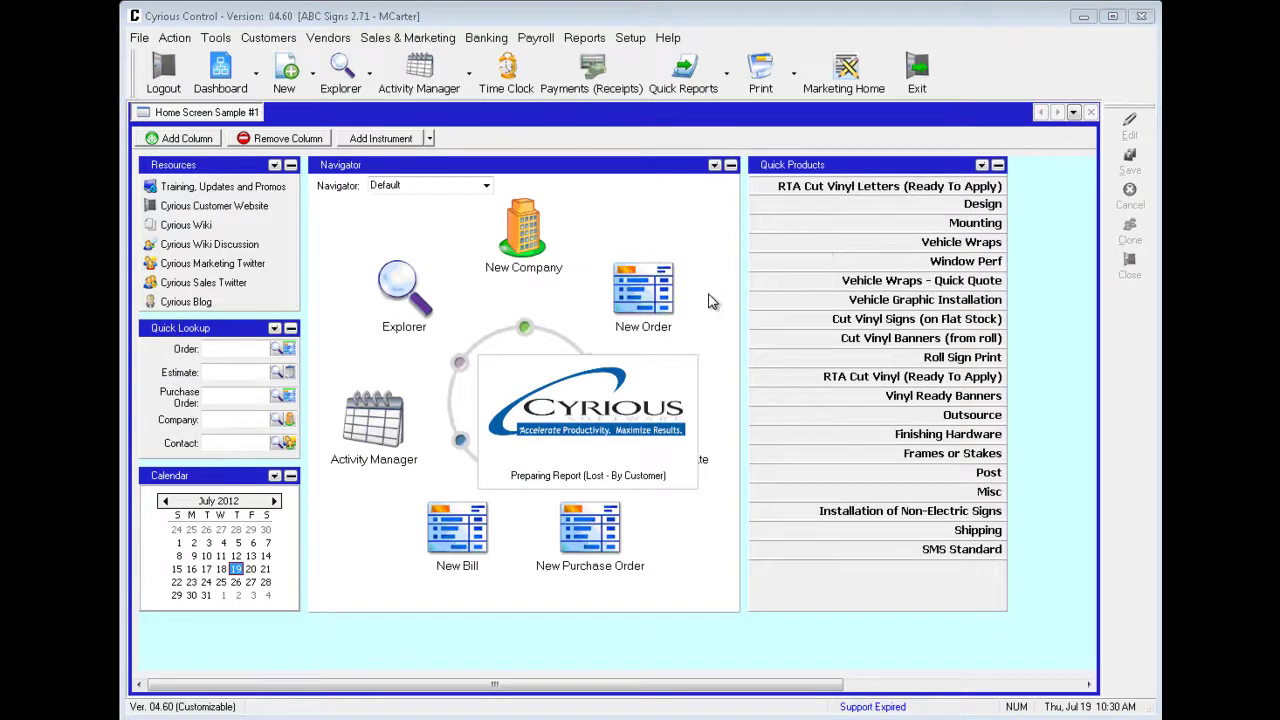
# Preview it with Date set to All, showing one lost estimate for 76.25, then close the preview
pyautogui.click(373, 492)
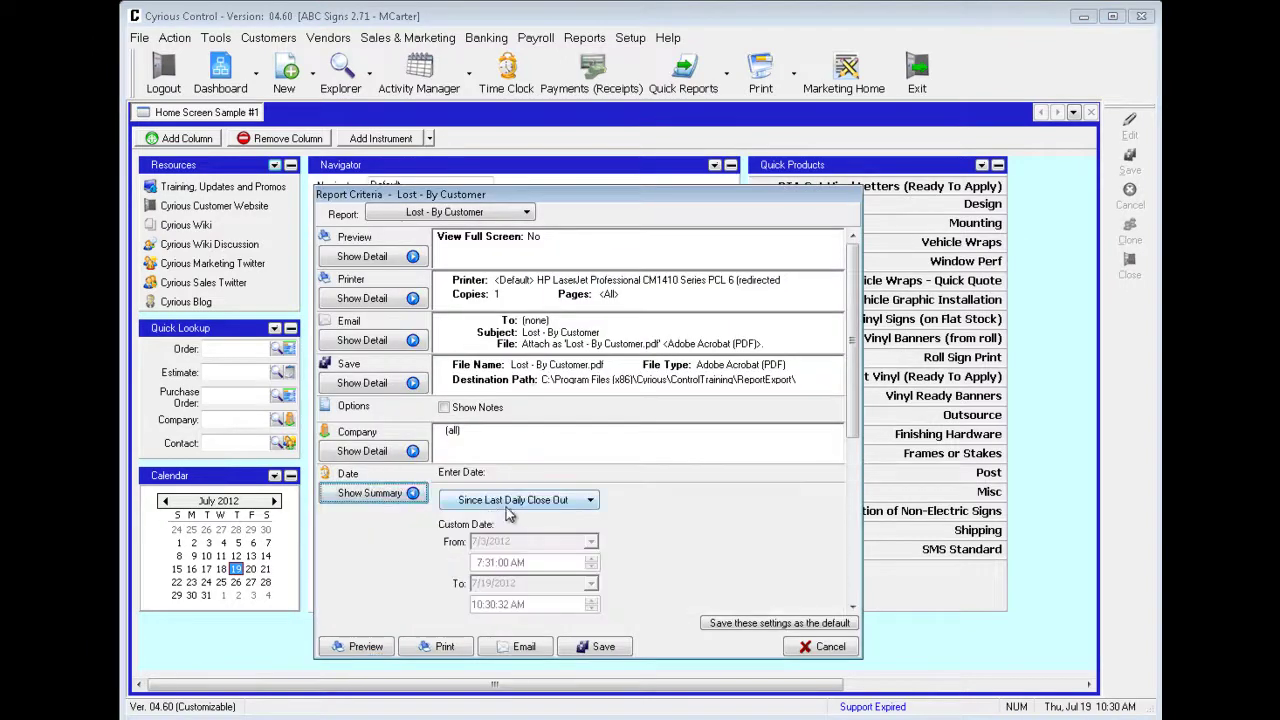
pyautogui.click(514, 505)
pyautogui.click(475, 541)
pyautogui.click(350, 647)
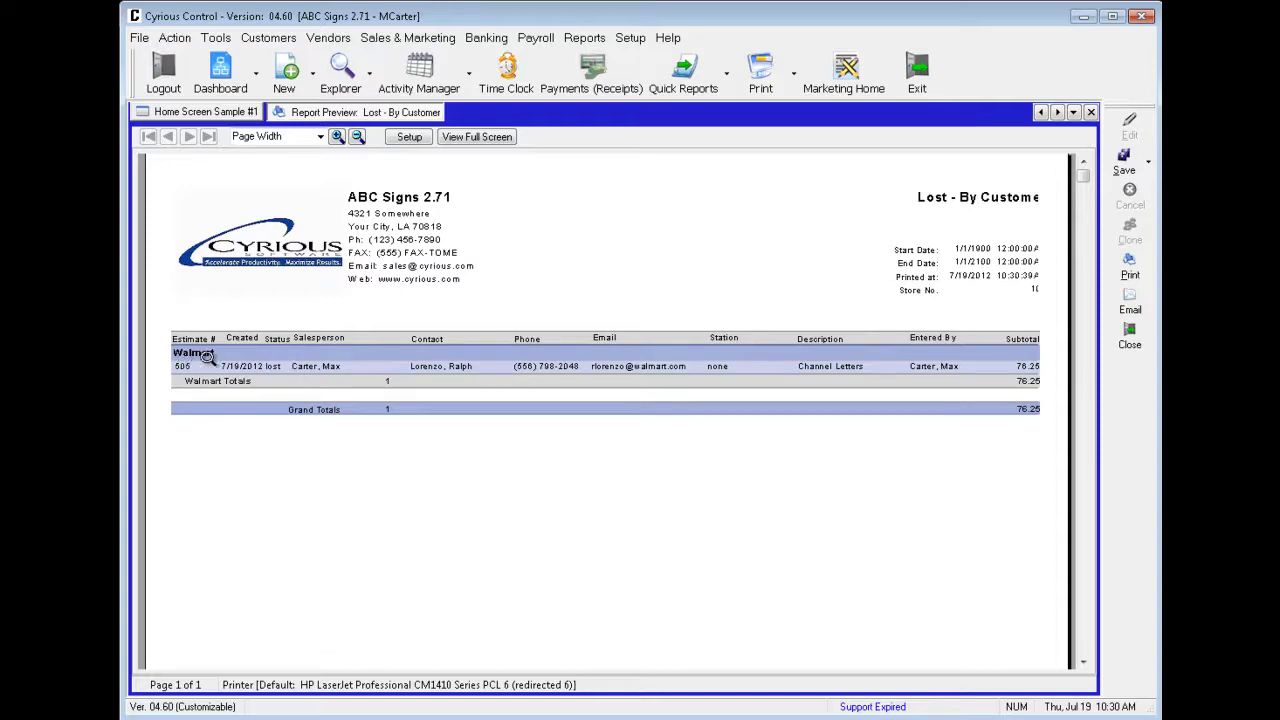
pyautogui.click(1091, 113)
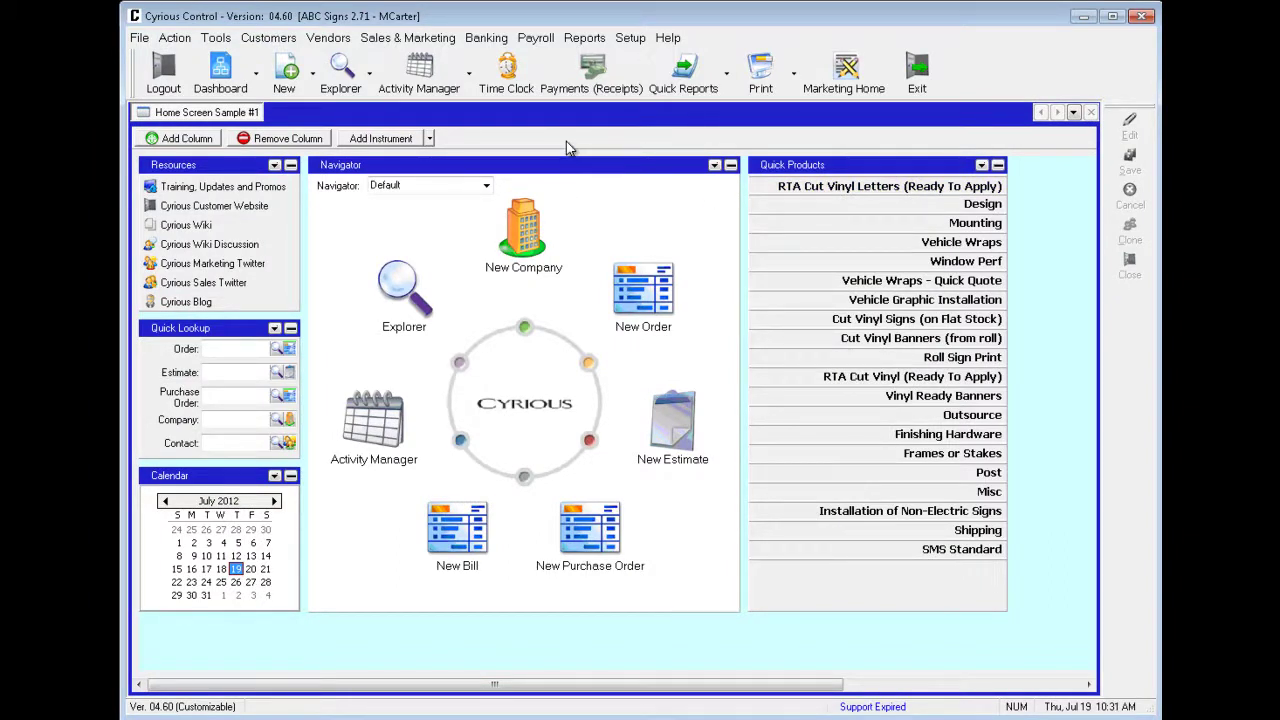
pyautogui.click(585, 38)
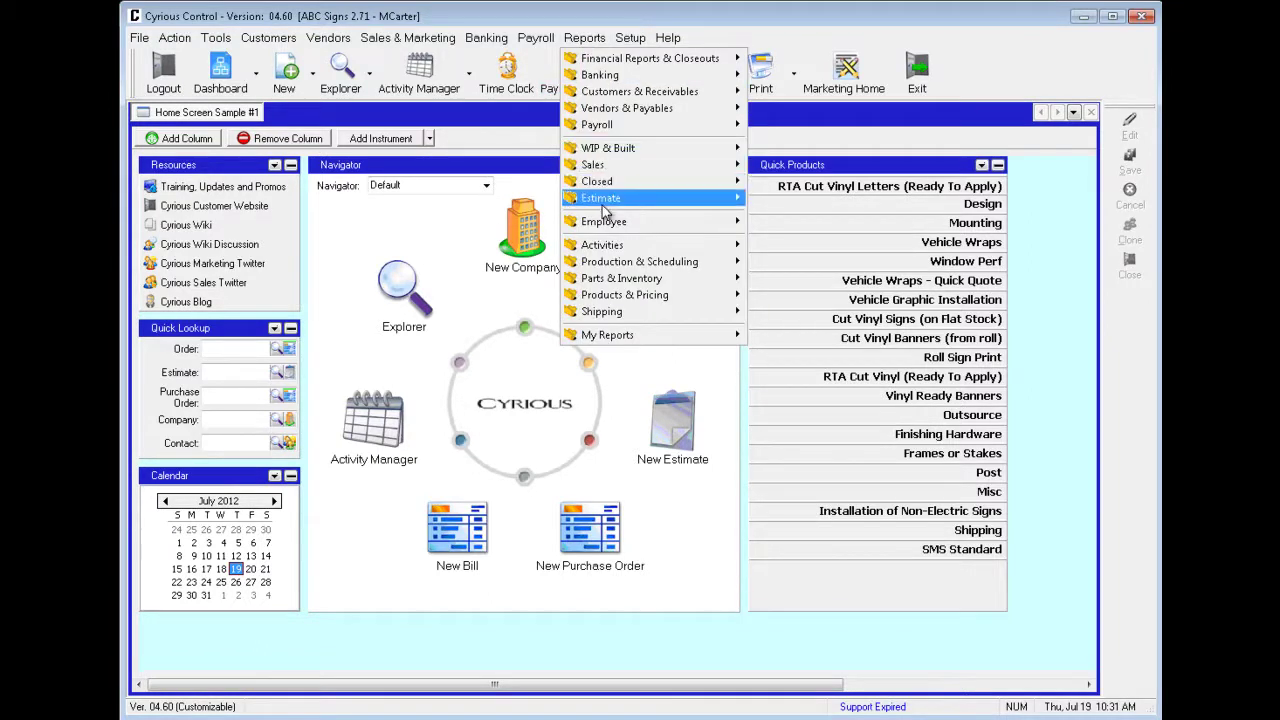
# Pick Lost - By Entered By from the Lost Estimate Reports menu
pyautogui.moveTo(605, 210)
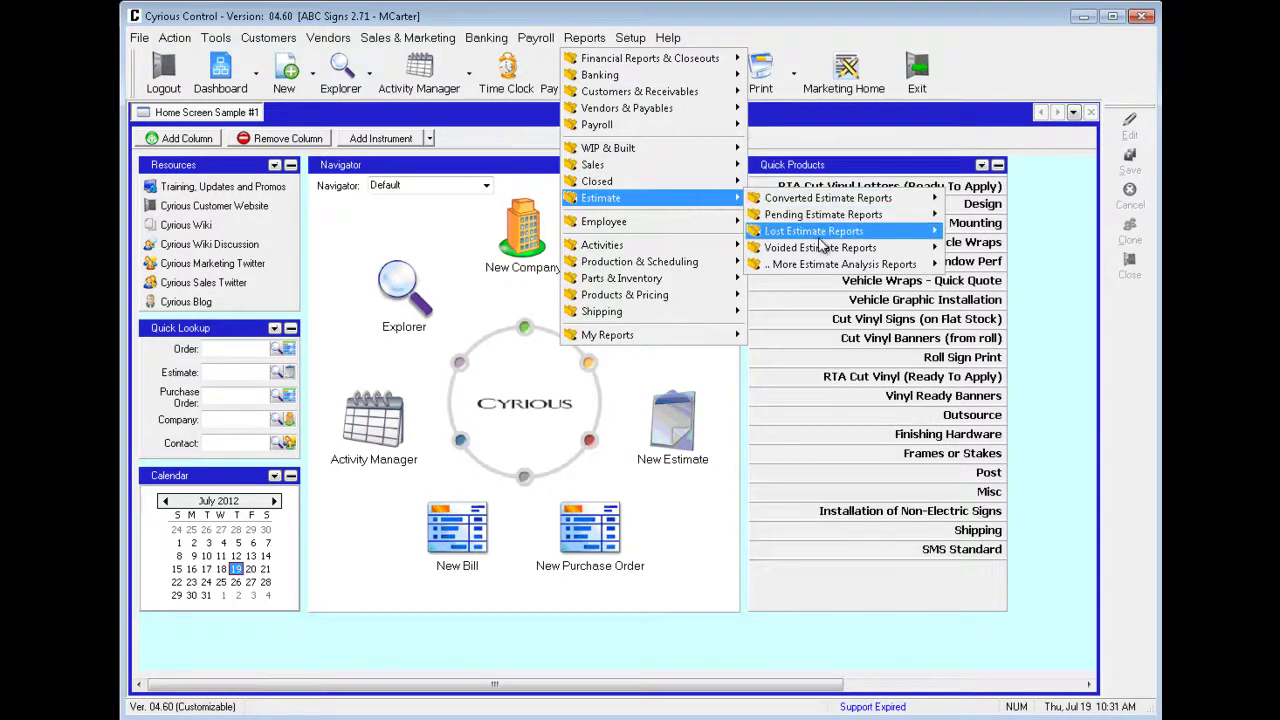
pyautogui.moveTo(820, 243)
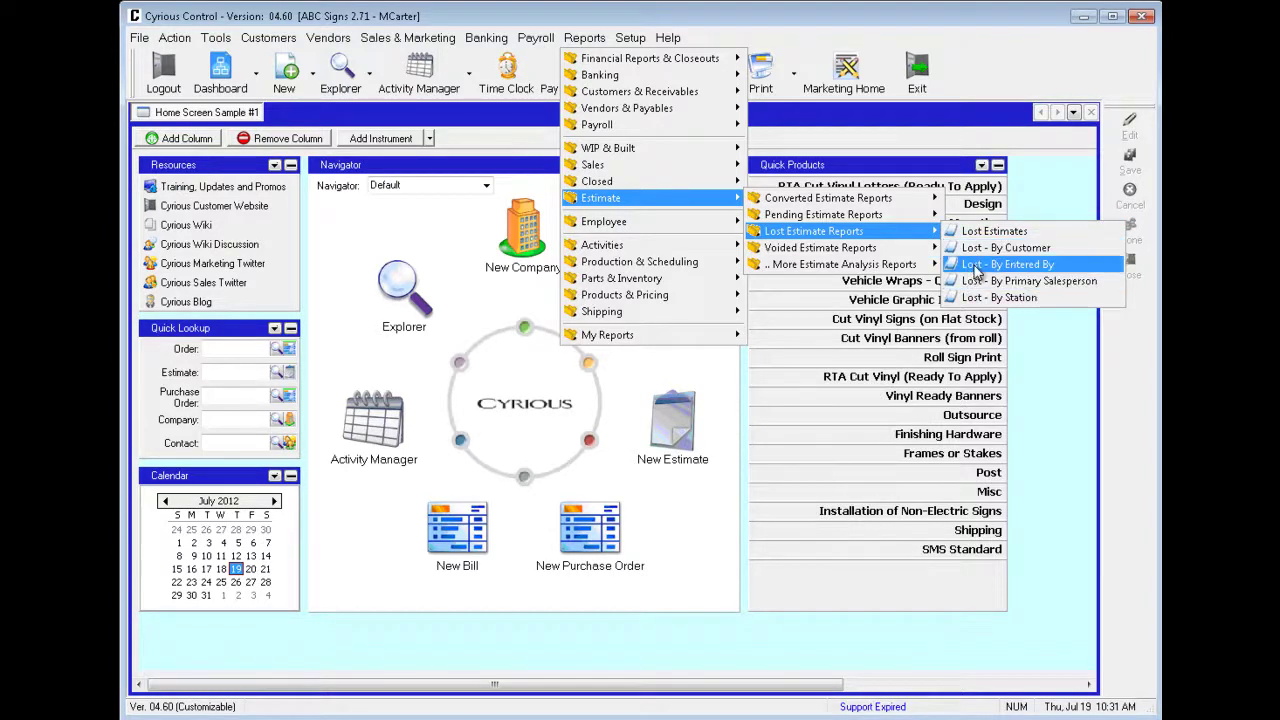
pyautogui.click(1014, 266)
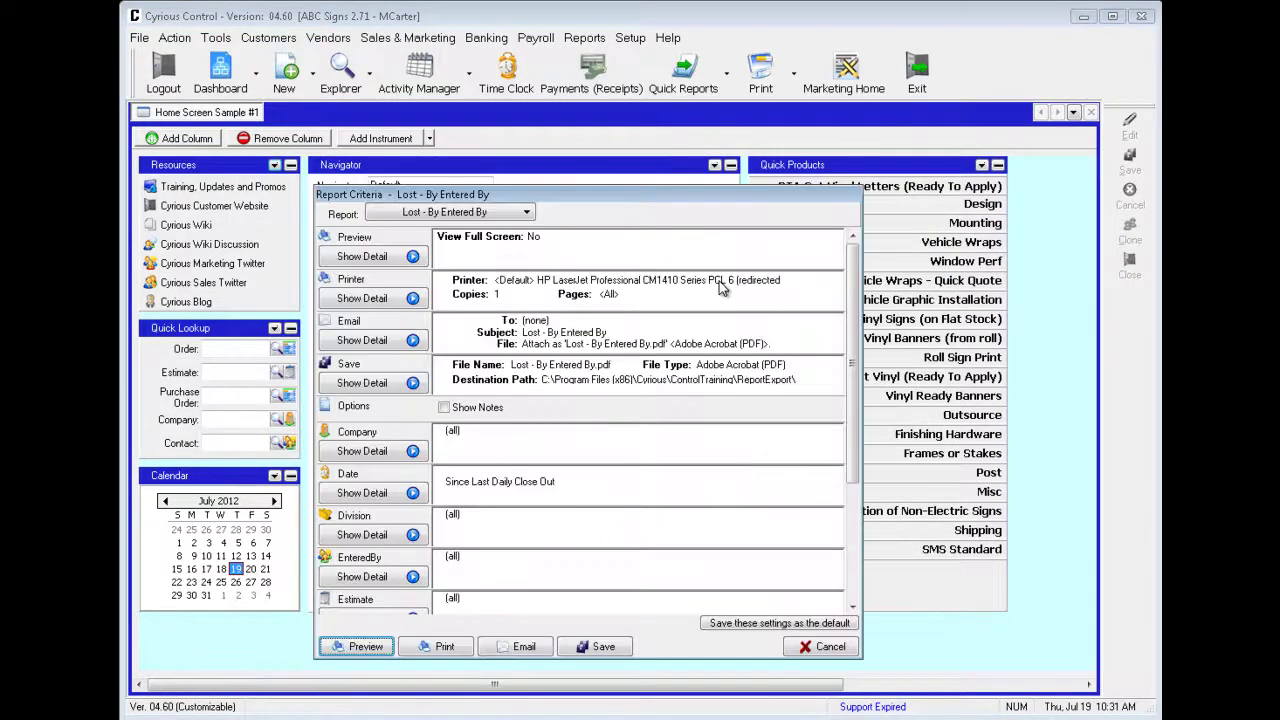
# Preview it for All dates, showing 76.25 under one user, then close the preview
pyautogui.click(413, 493)
pyautogui.click(497, 500)
pyautogui.click(478, 538)
pyautogui.click(365, 650)
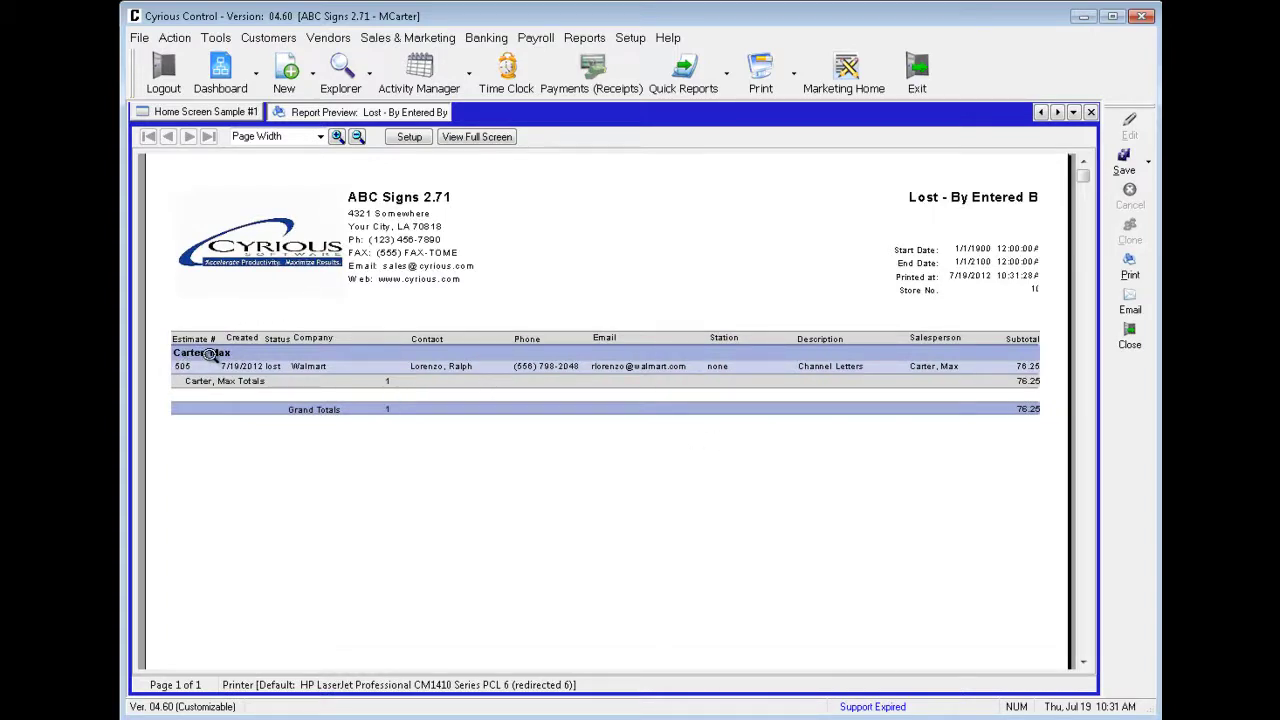
pyautogui.click(1091, 112)
pyautogui.click(584, 38)
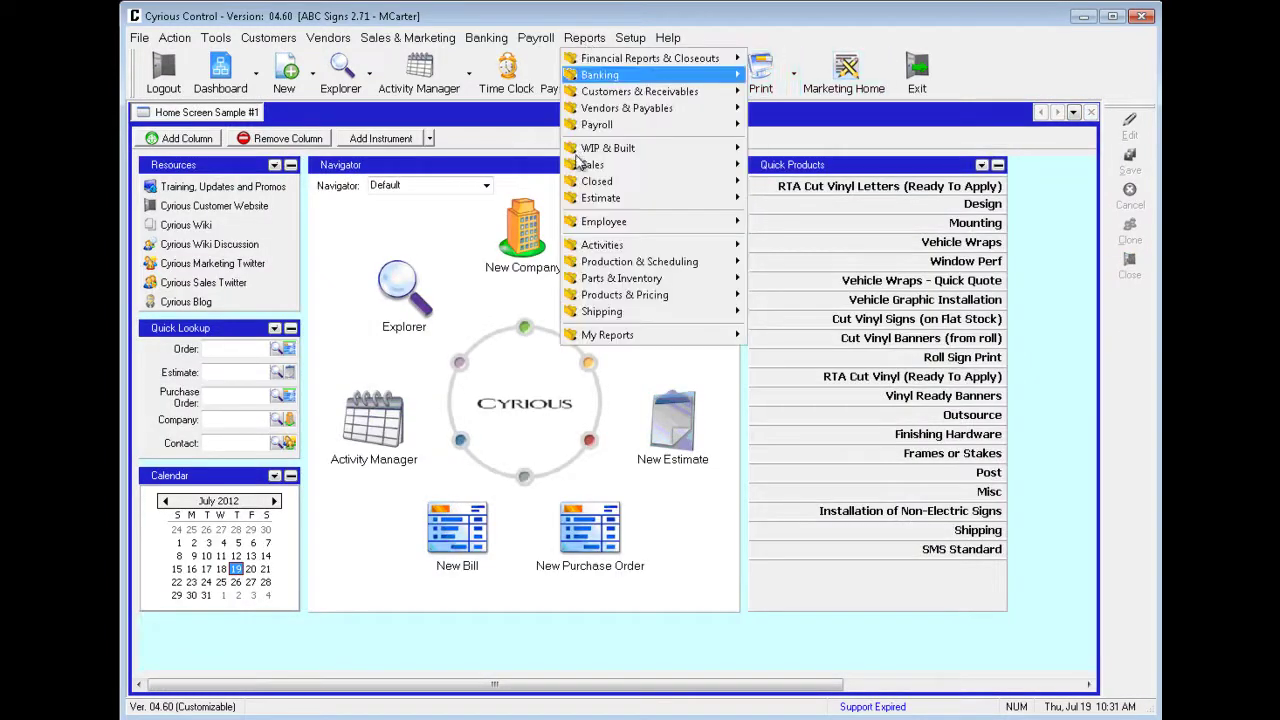
# Run Lost - By Primary Salesperson with Date set to All, previewing 76.25 under one salesperson
pyautogui.moveTo(660, 200)
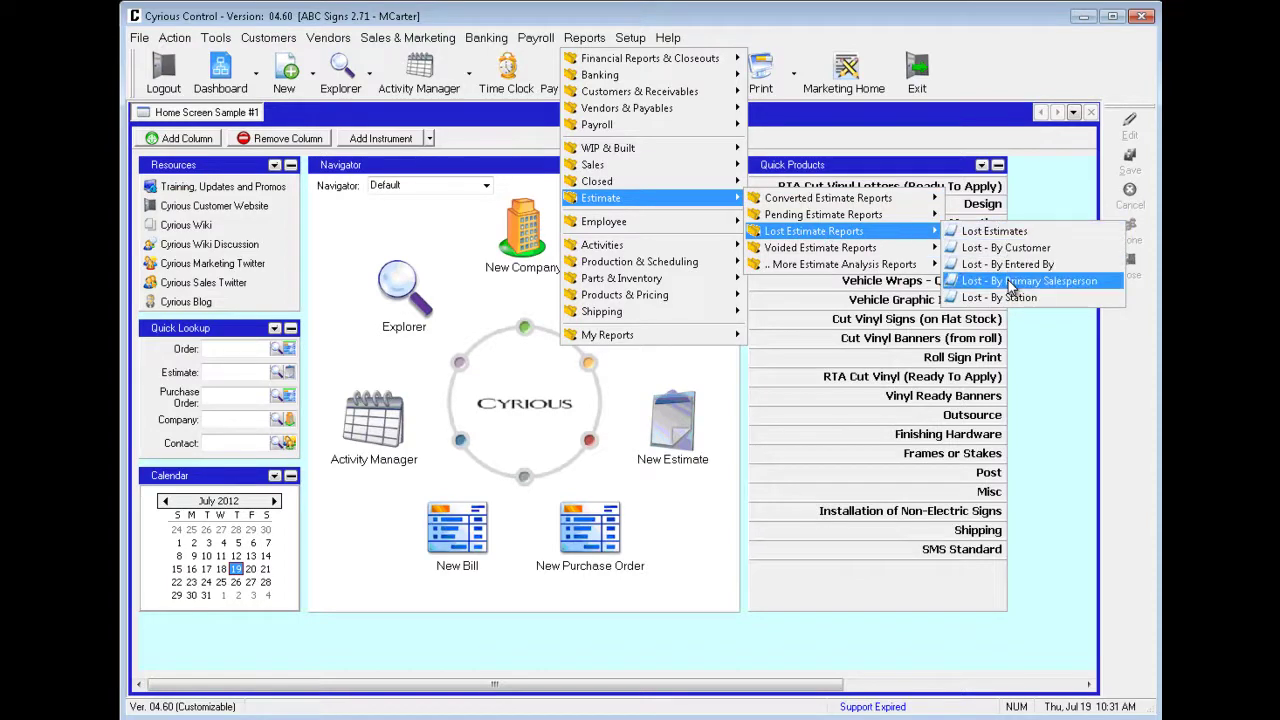
pyautogui.click(1012, 283)
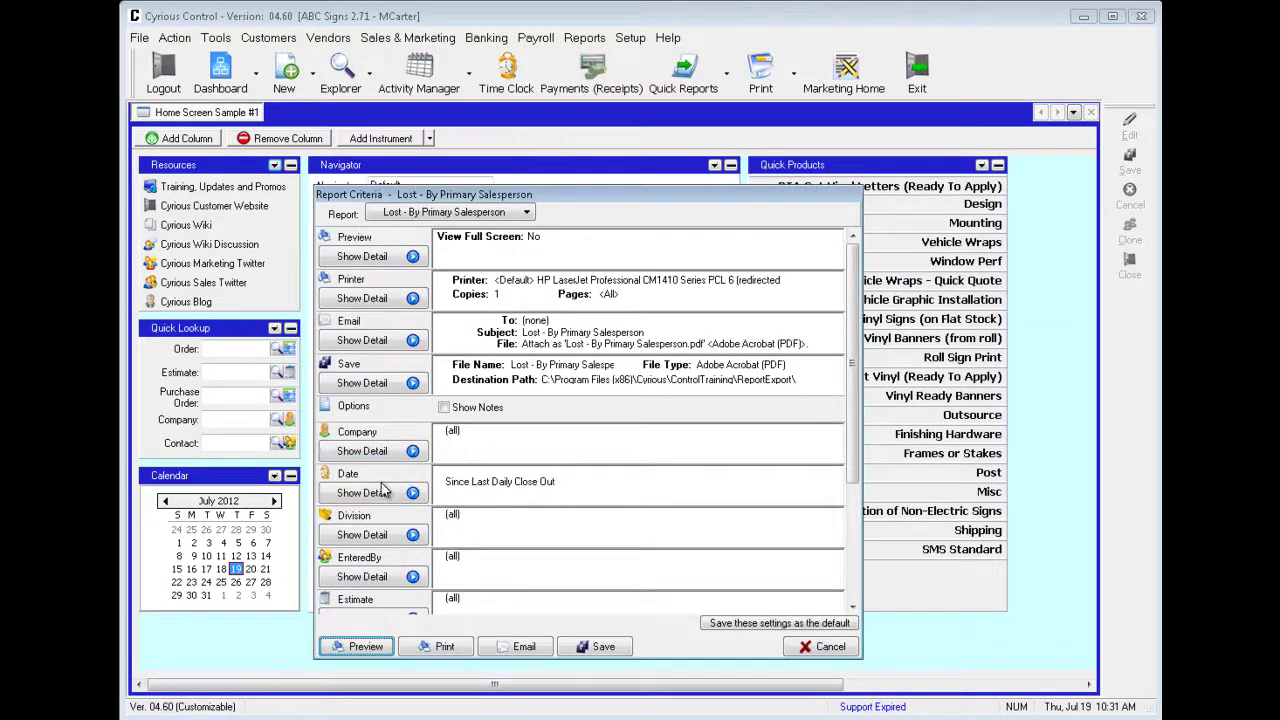
pyautogui.click(383, 492)
pyautogui.click(510, 500)
pyautogui.click(470, 535)
pyautogui.click(362, 646)
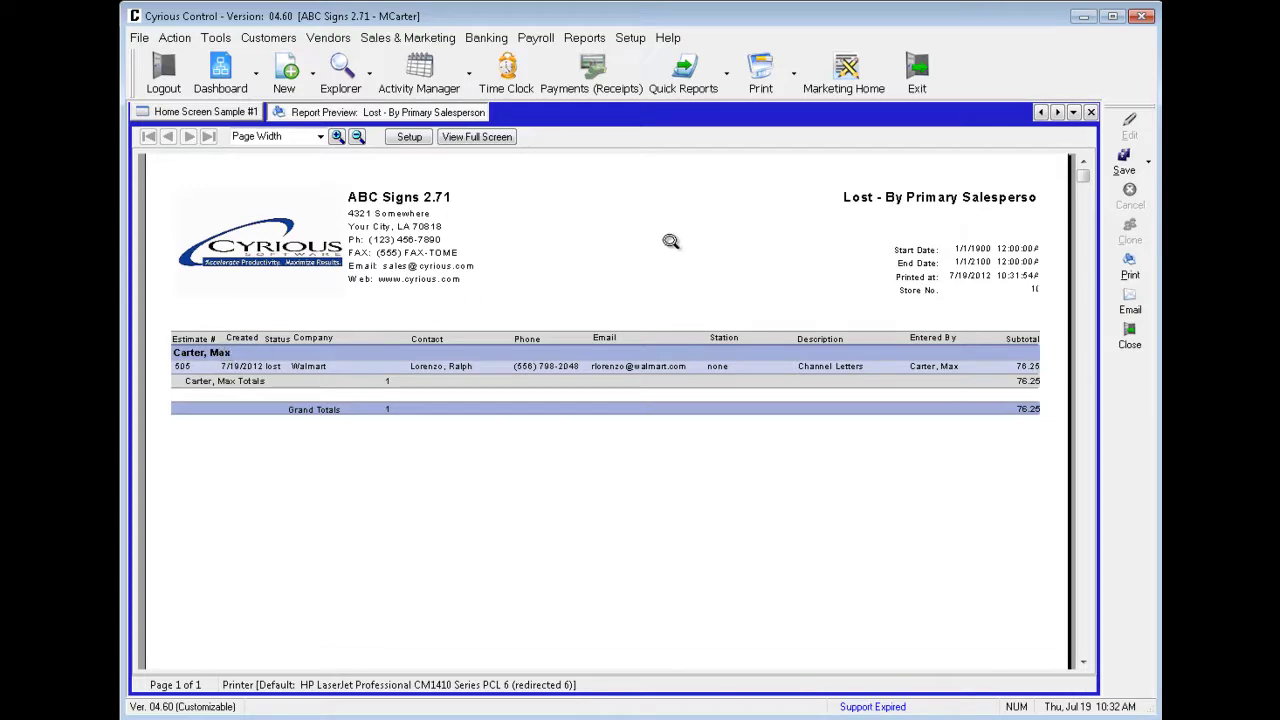
# Replace the Salesperson preview with a Lost - By Station preview for All dates (76.25 under none), then close it
pyautogui.click(1091, 113)
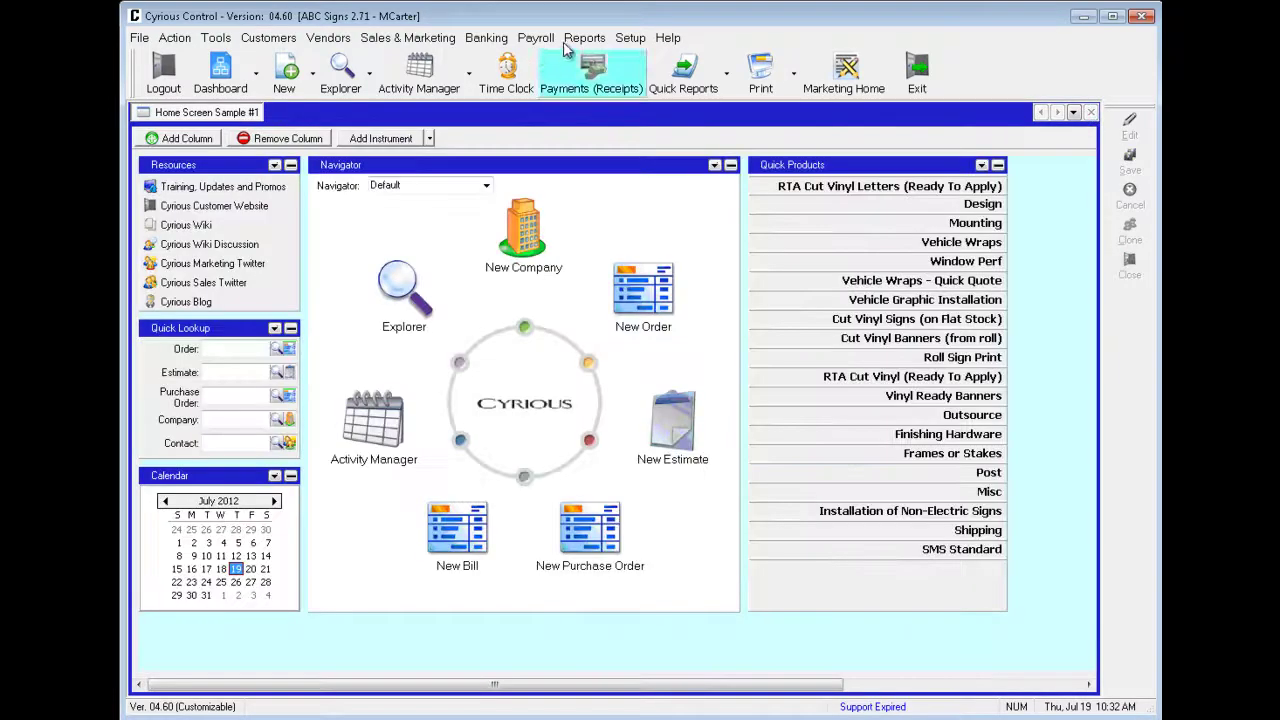
pyautogui.click(584, 37)
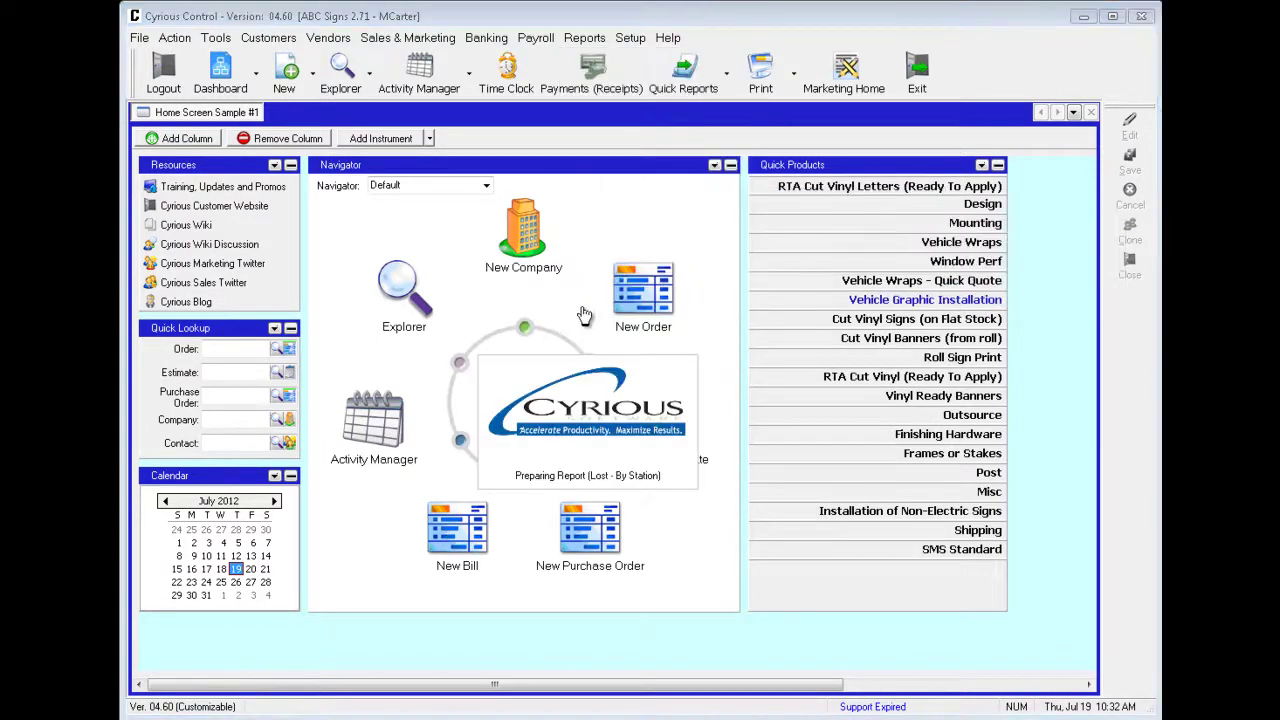
pyautogui.click(385, 492)
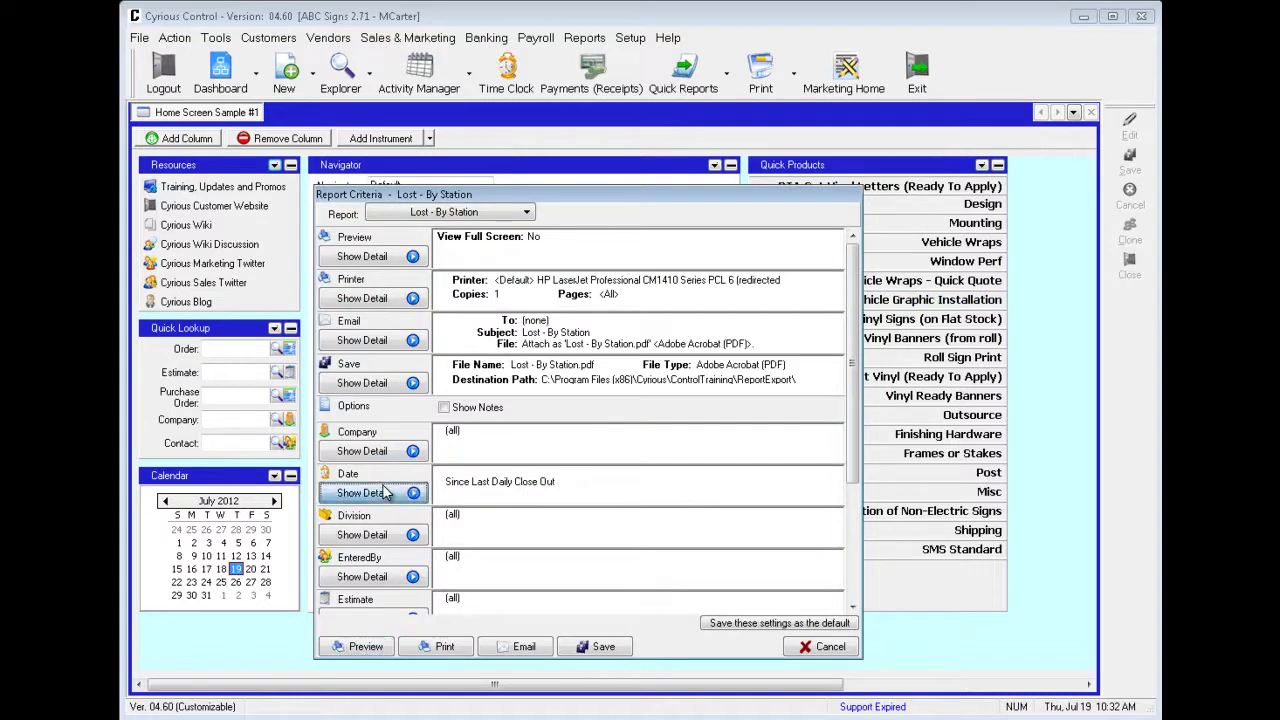
pyautogui.click(520, 502)
pyautogui.click(474, 541)
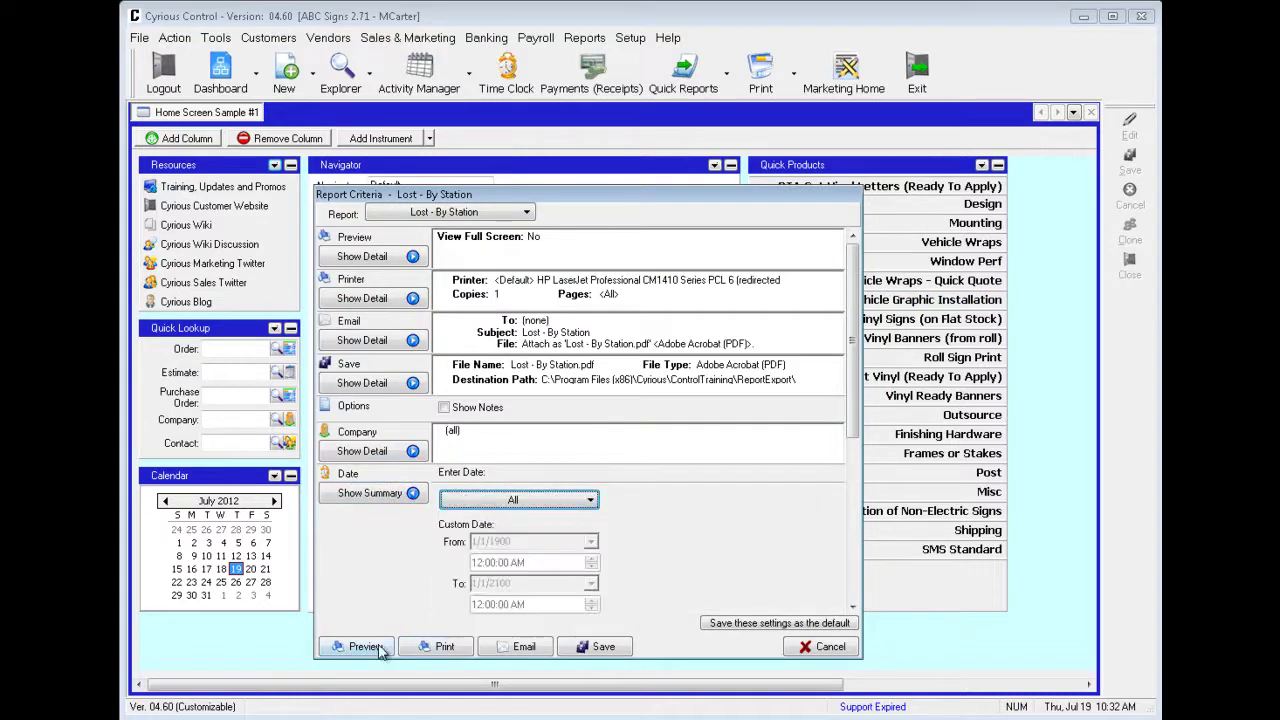
pyautogui.click(366, 646)
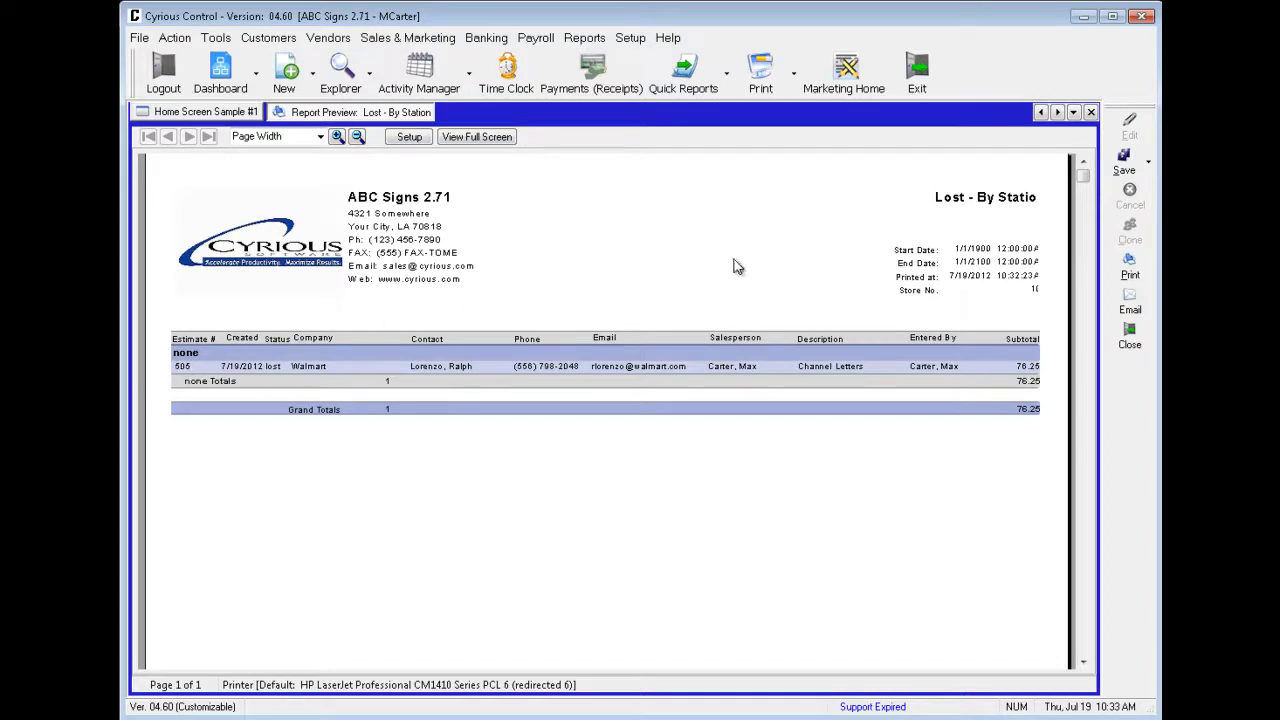
pyautogui.click(1091, 112)
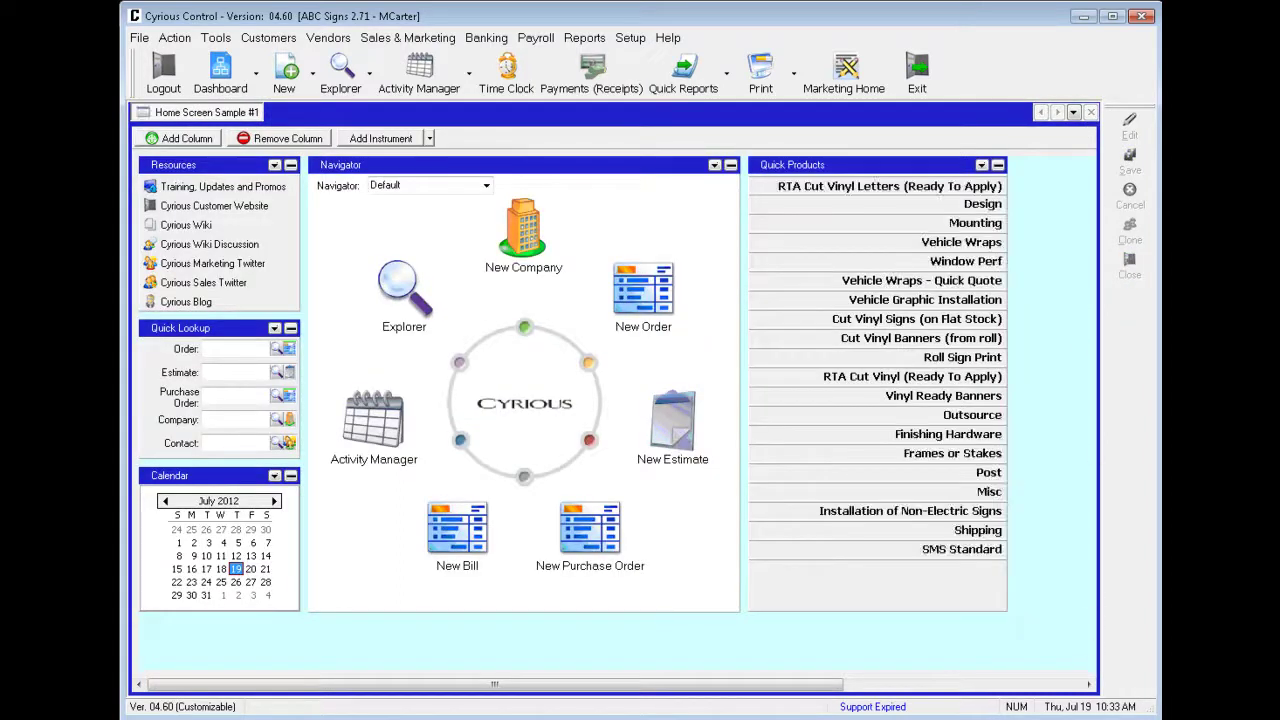
# Pick Voided Estimates from the Estimate > Voided Estimate Reports menu
pyautogui.click(582, 38)
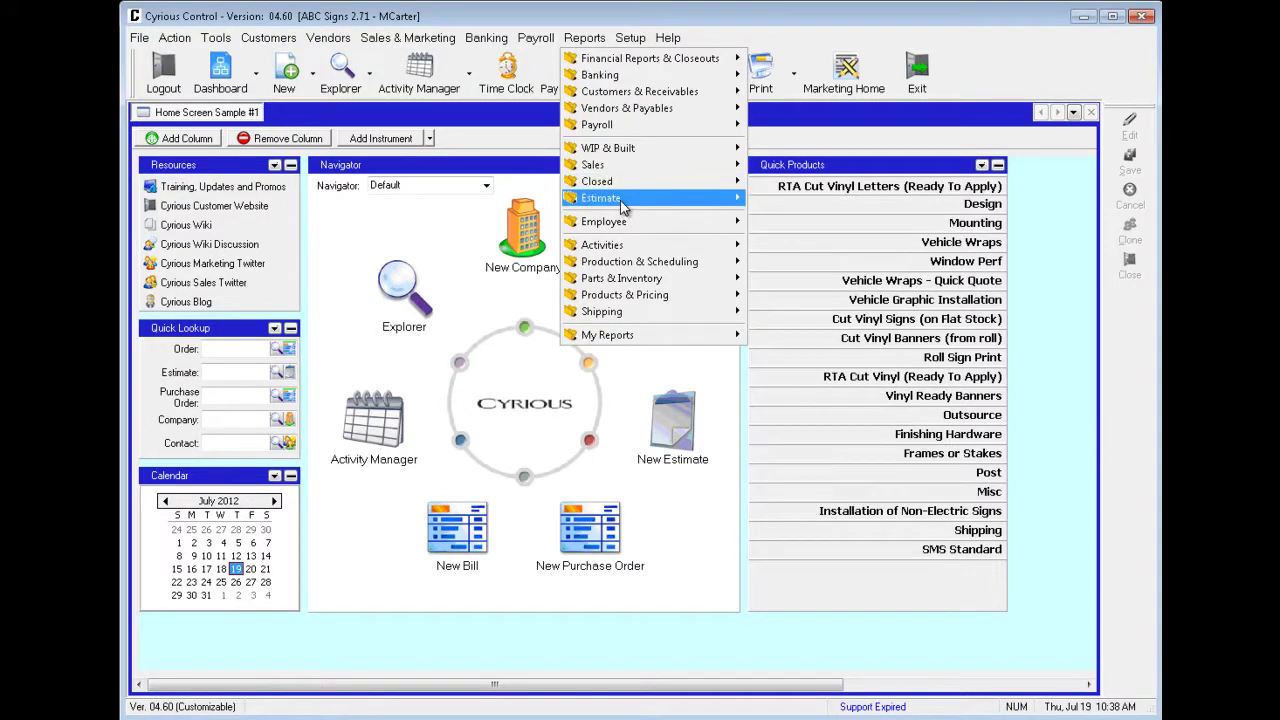
pyautogui.moveTo(627, 205)
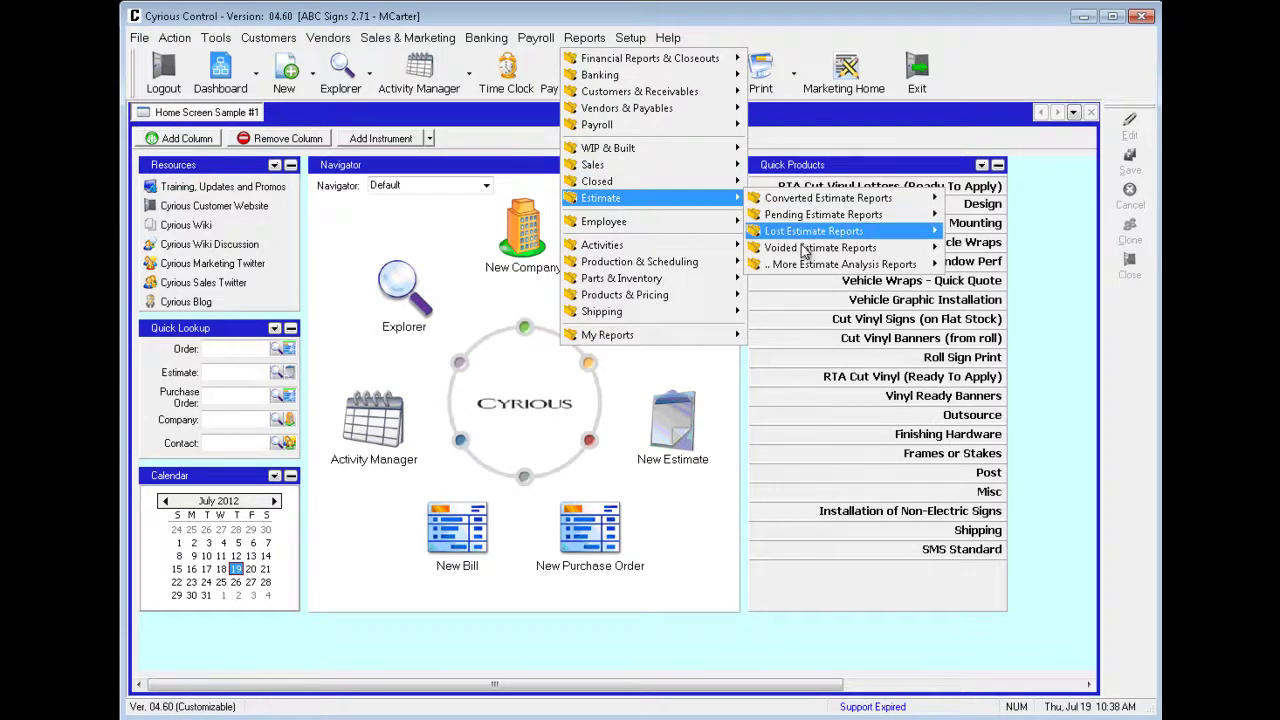
pyautogui.moveTo(805, 250)
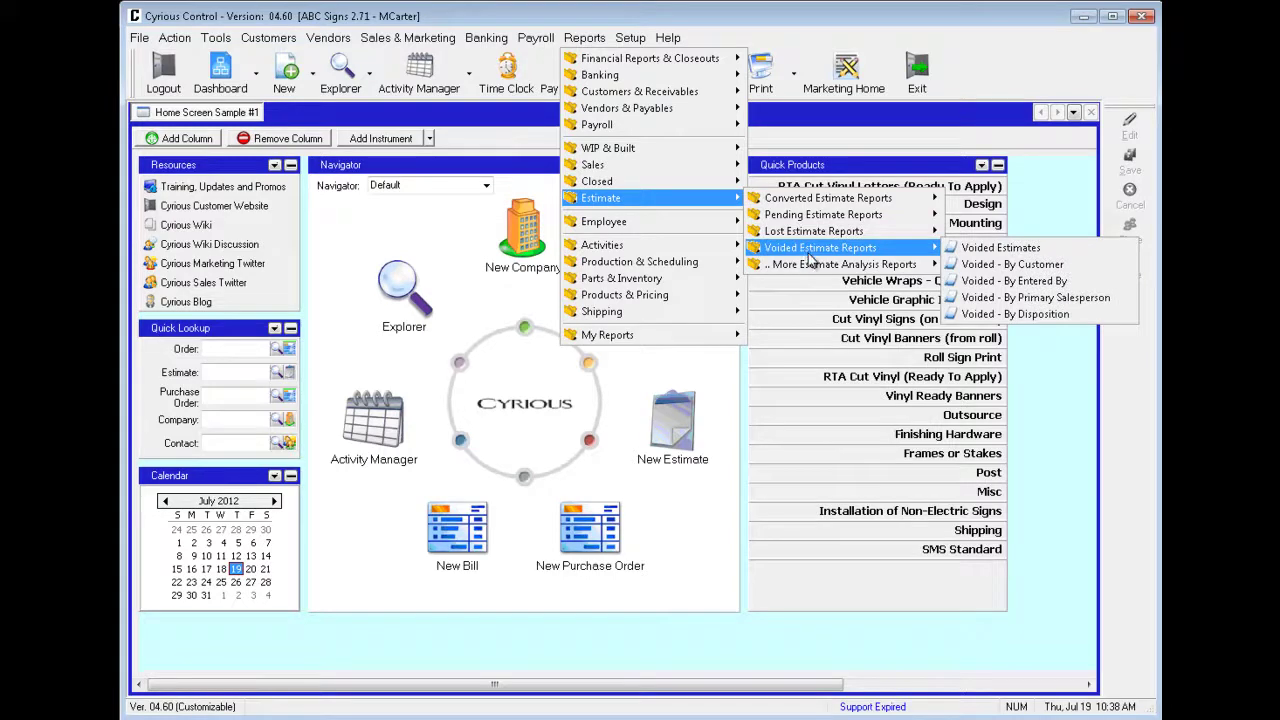
pyautogui.click(1000, 247)
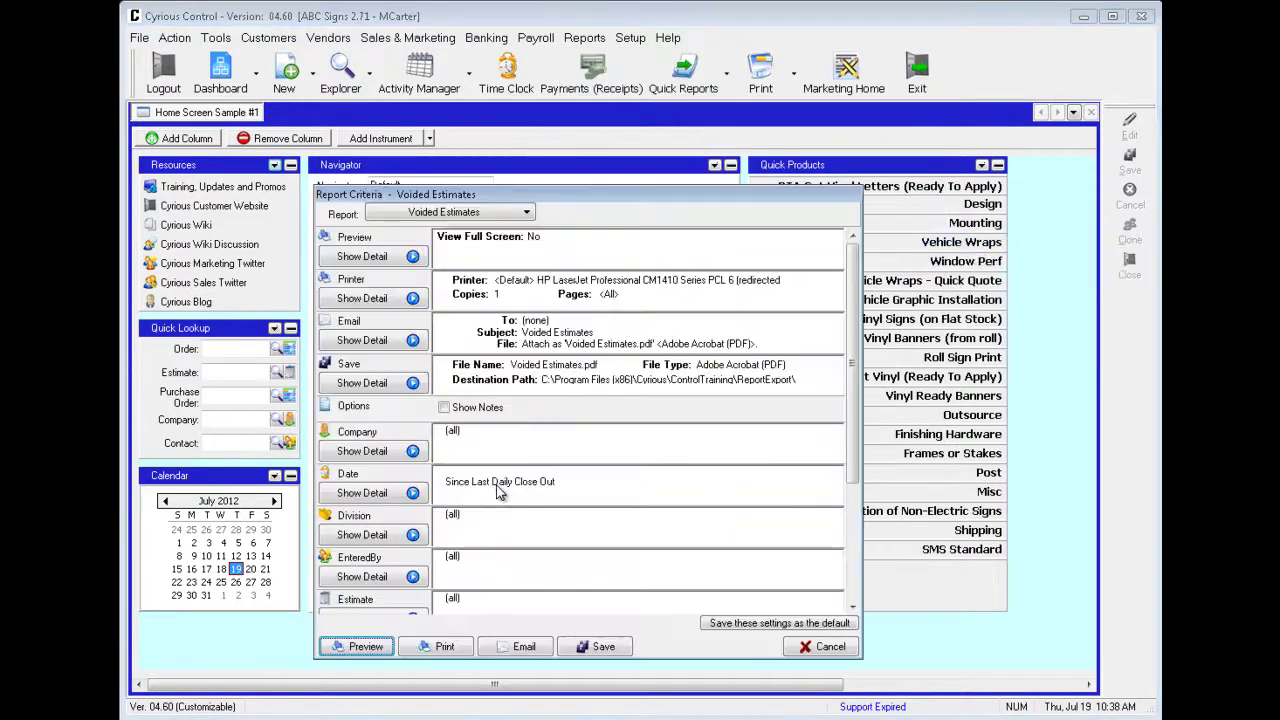
# Set Enter Date to All and preview it, listing two voided estimates totalling 259.14
pyautogui.click(375, 493)
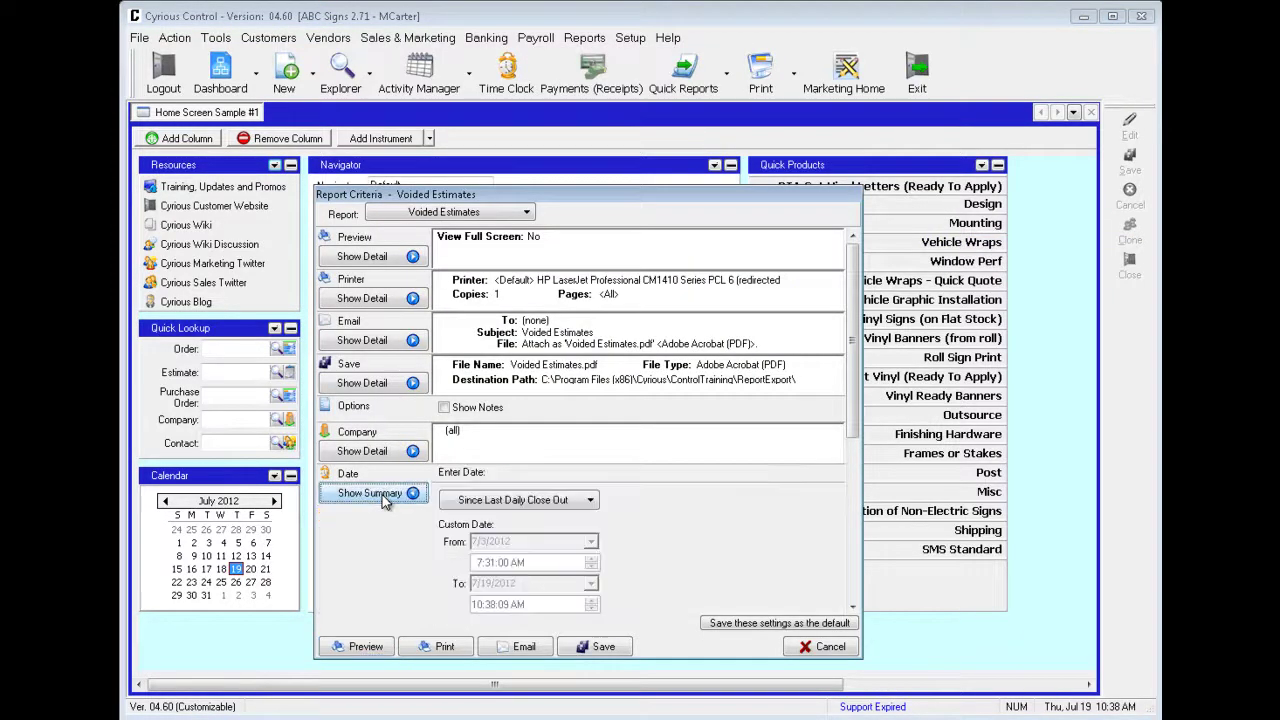
pyautogui.click(536, 505)
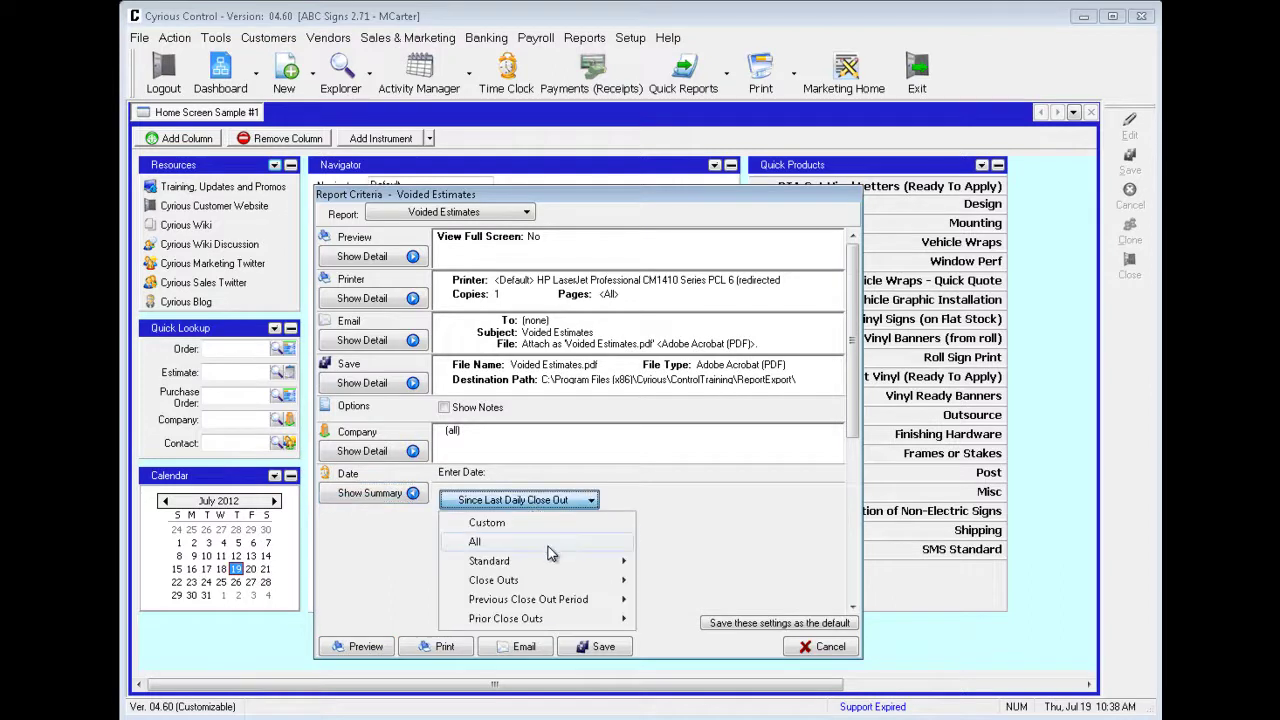
pyautogui.click(548, 544)
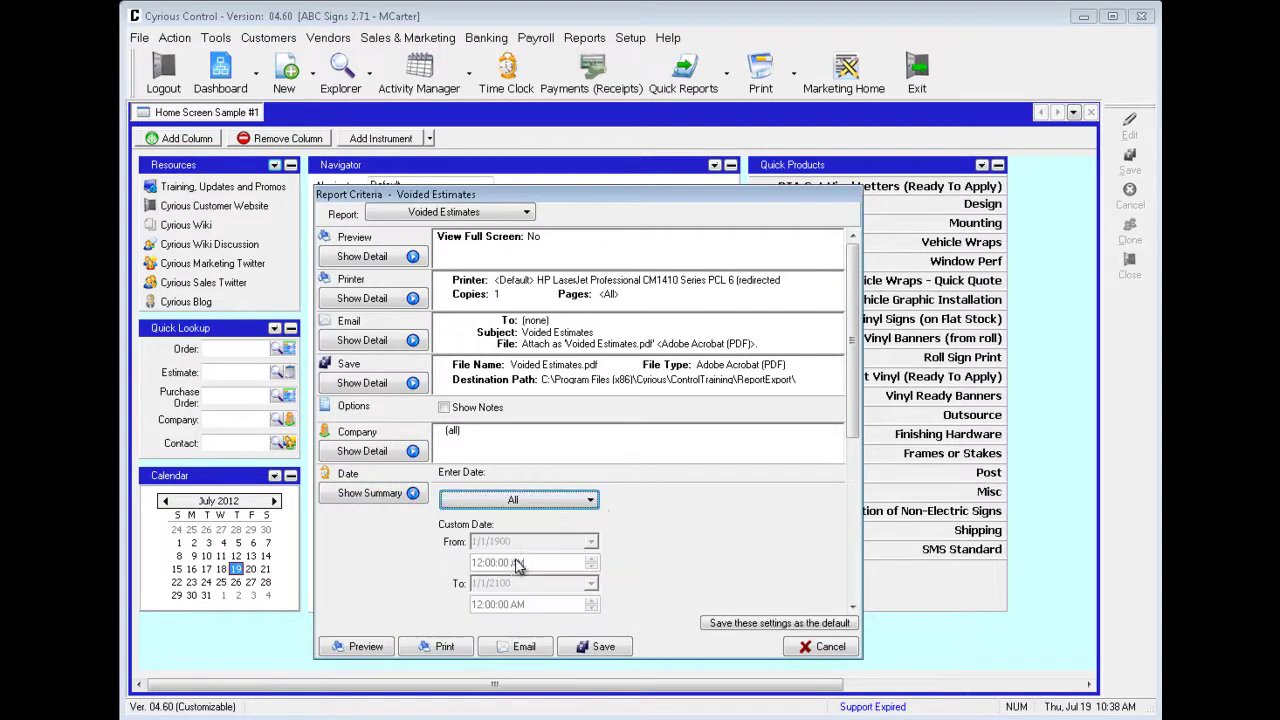
pyautogui.click(366, 647)
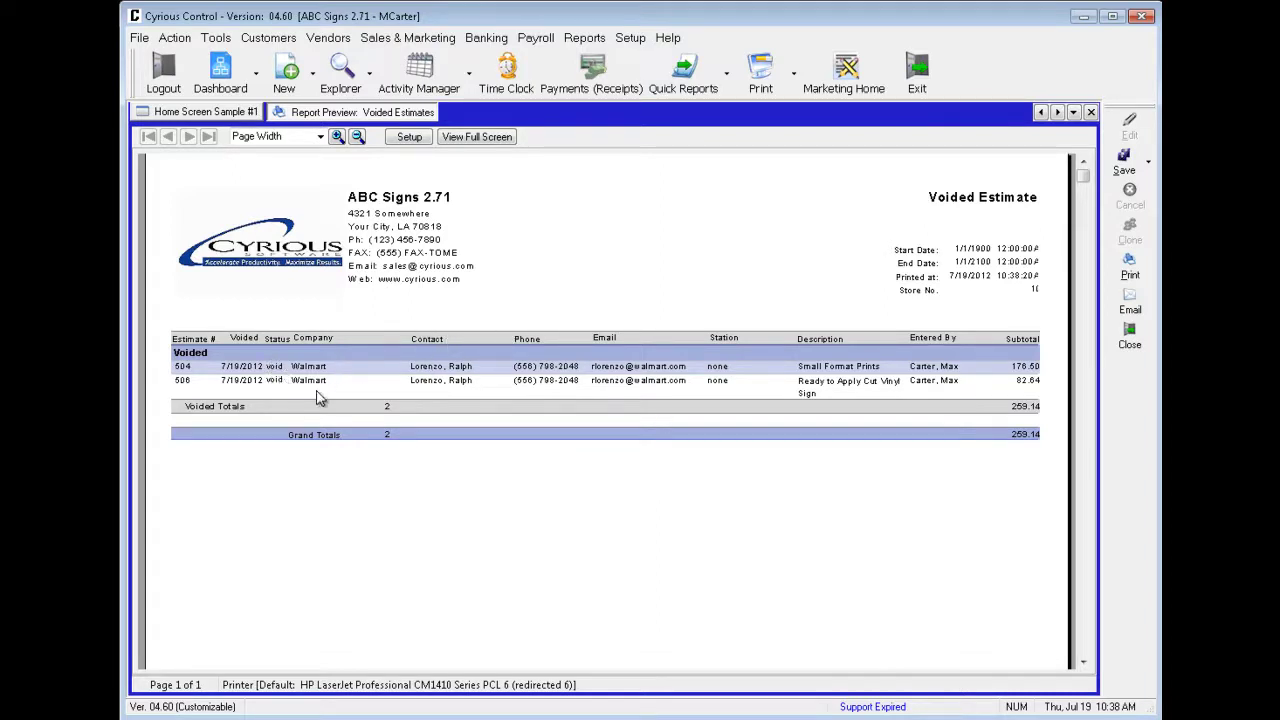
pyautogui.click(580, 40)
# Run Voided - By Customer with Enter Date set to All, previewing both estimates under Walmart for 259.14
pyautogui.moveTo(618, 205)
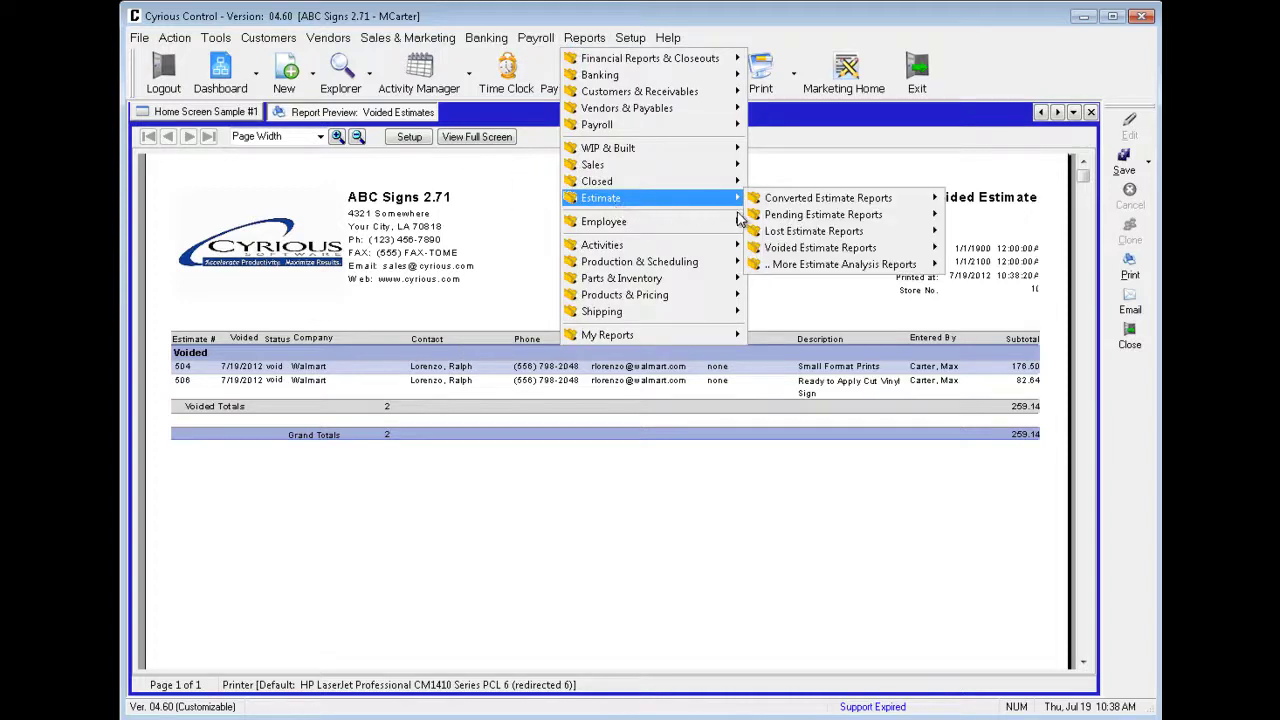
pyautogui.moveTo(786, 260)
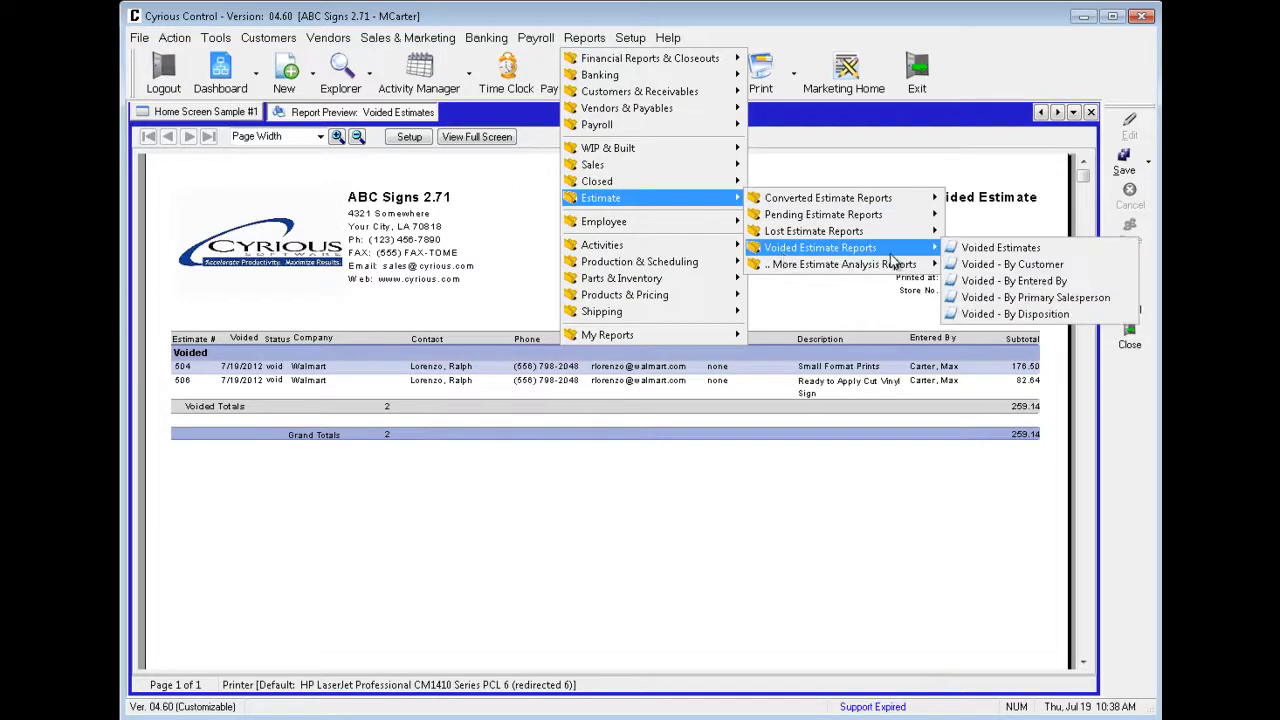
pyautogui.click(1010, 264)
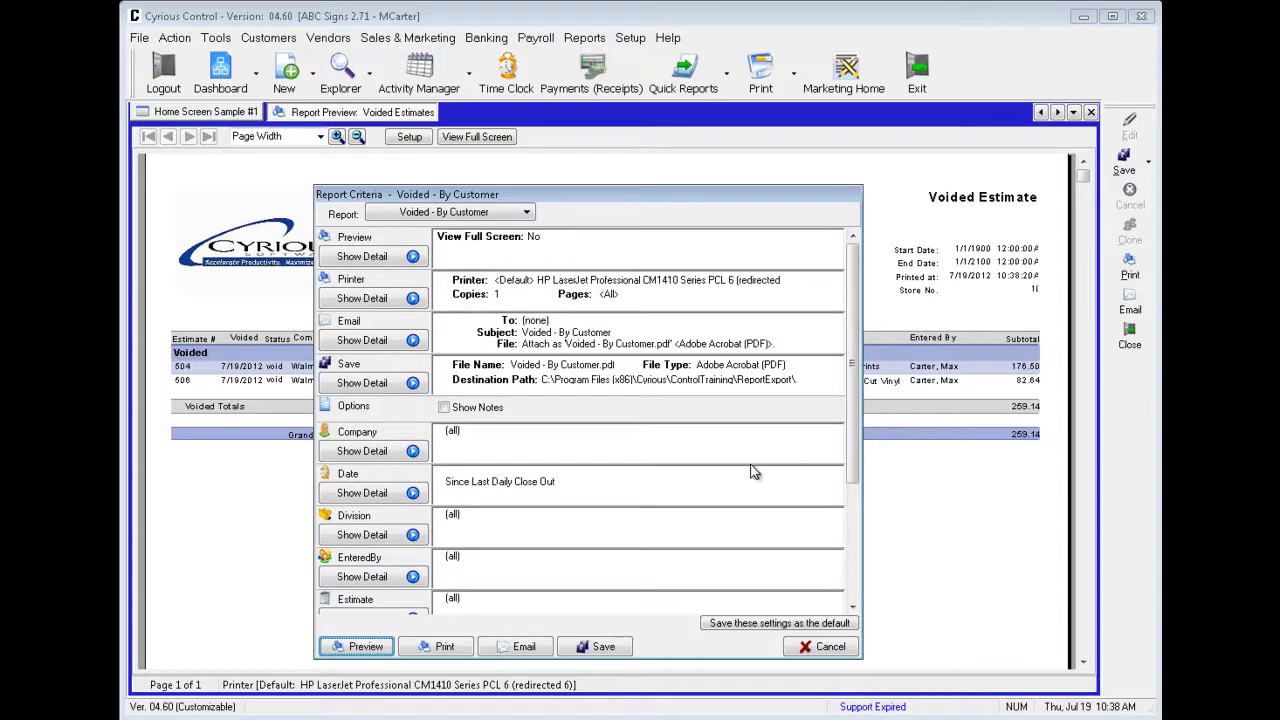
pyautogui.click(366, 495)
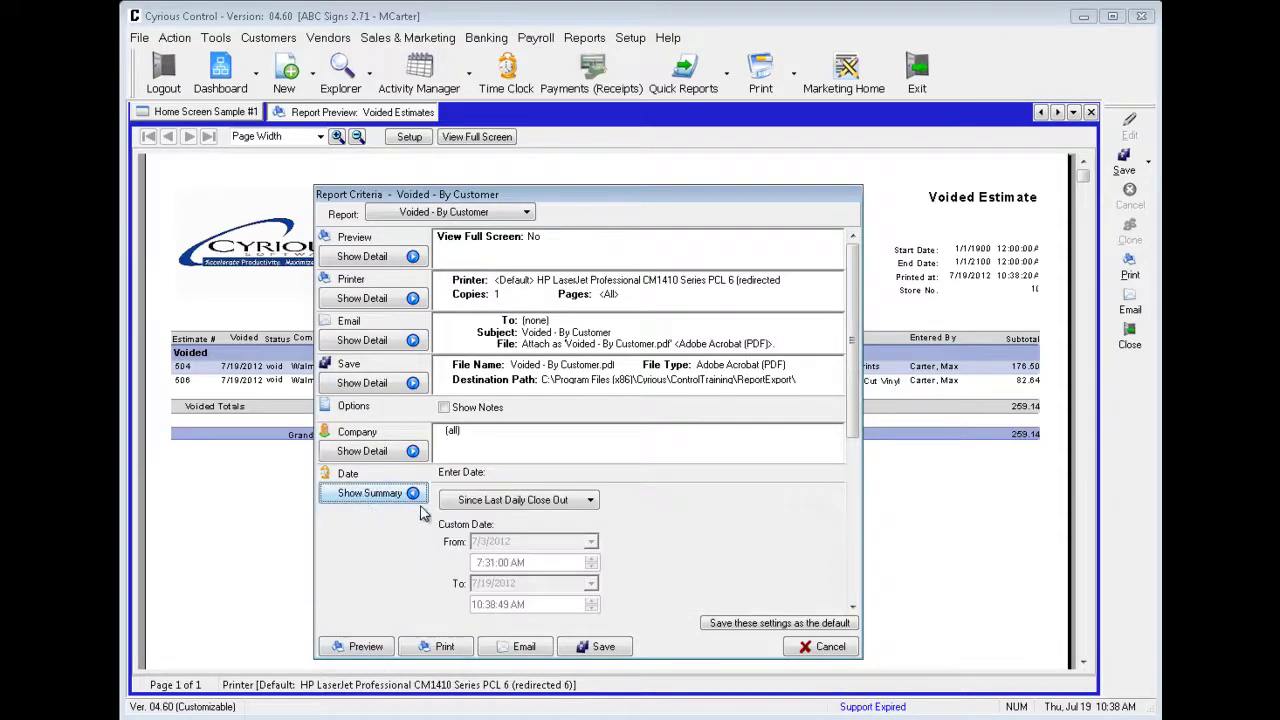
pyautogui.click(517, 502)
pyautogui.click(532, 541)
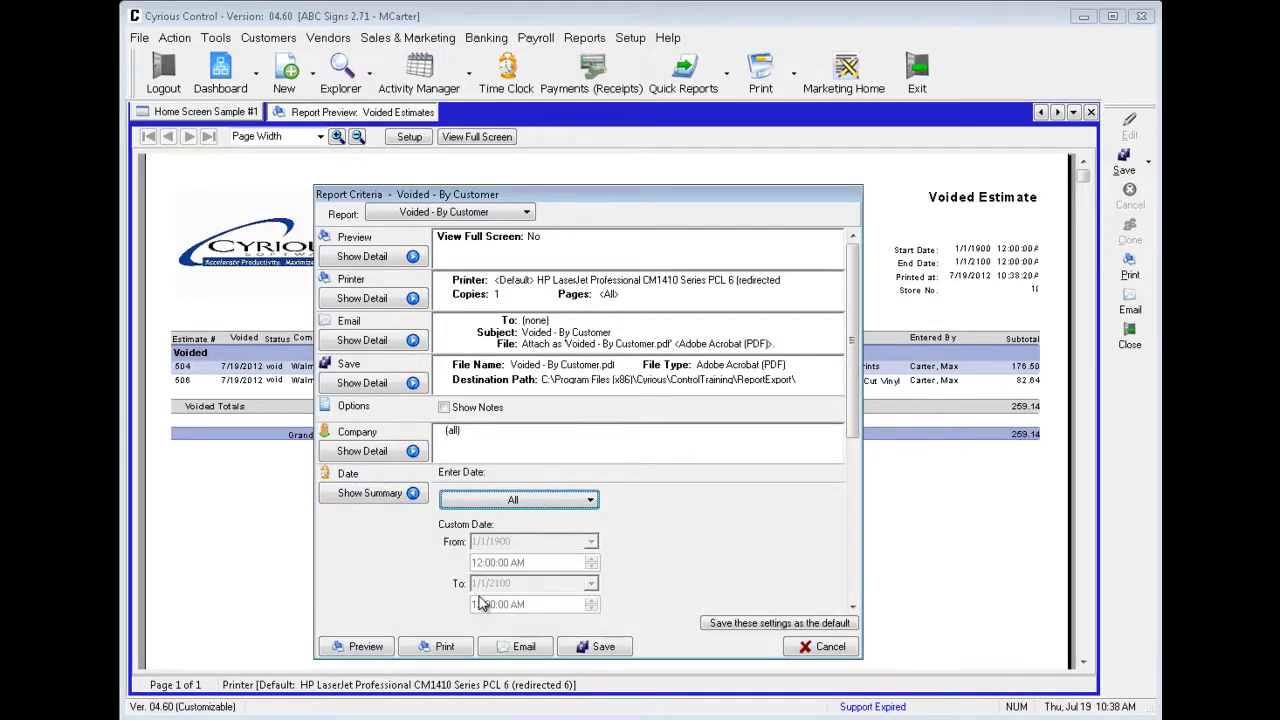
pyautogui.click(380, 646)
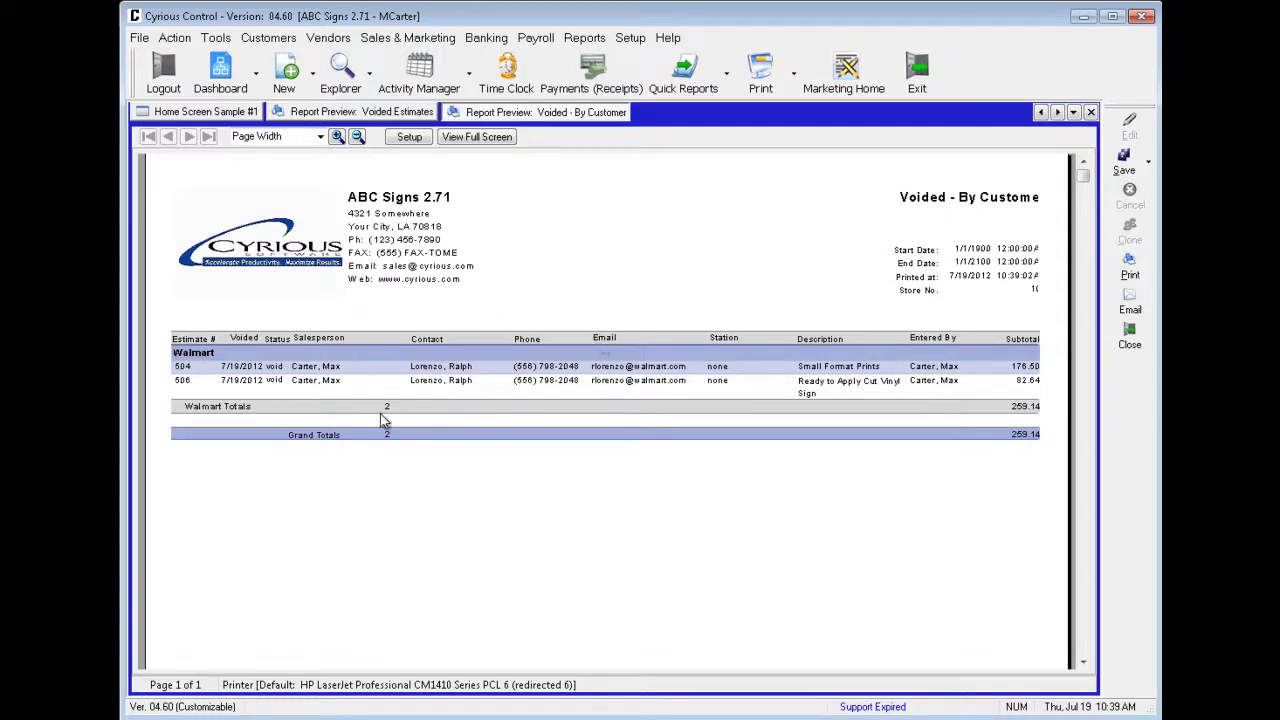
pyautogui.click(590, 38)
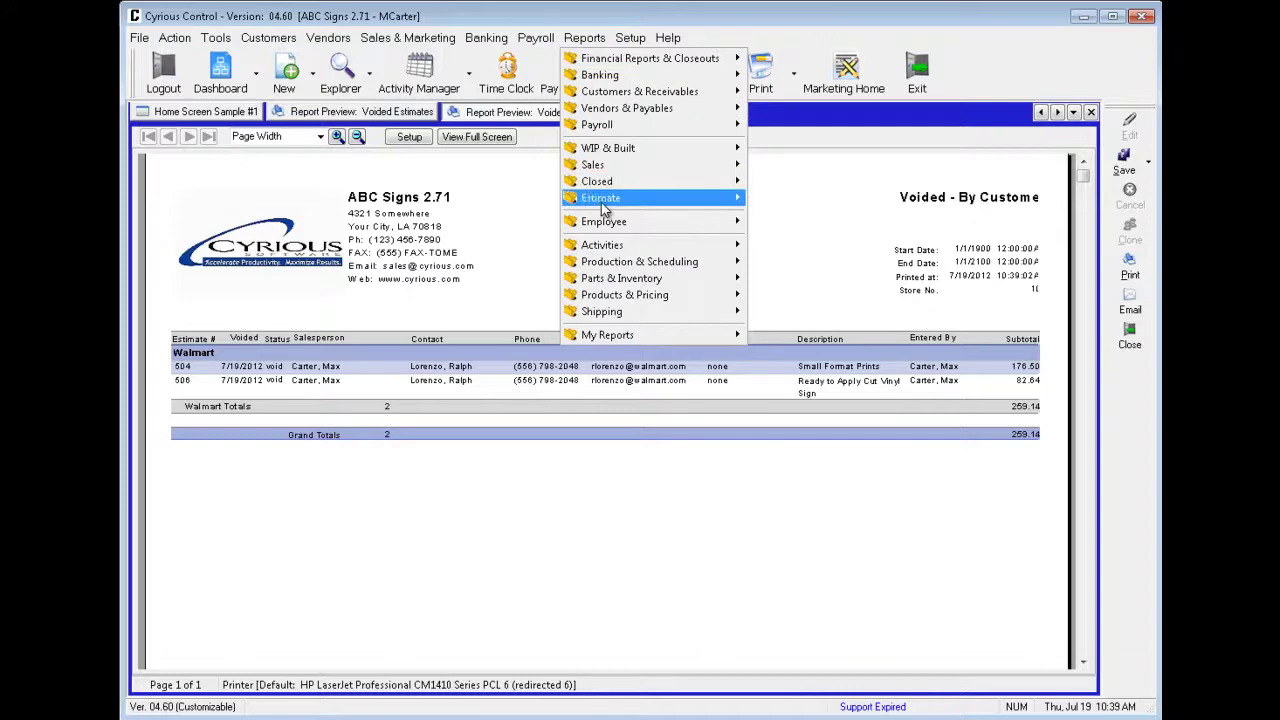
# Run Voided - By Entered By with Enter Date set to All, previewing 259.14 under one user
pyautogui.moveTo(651, 199)
pyautogui.moveTo(822, 250)
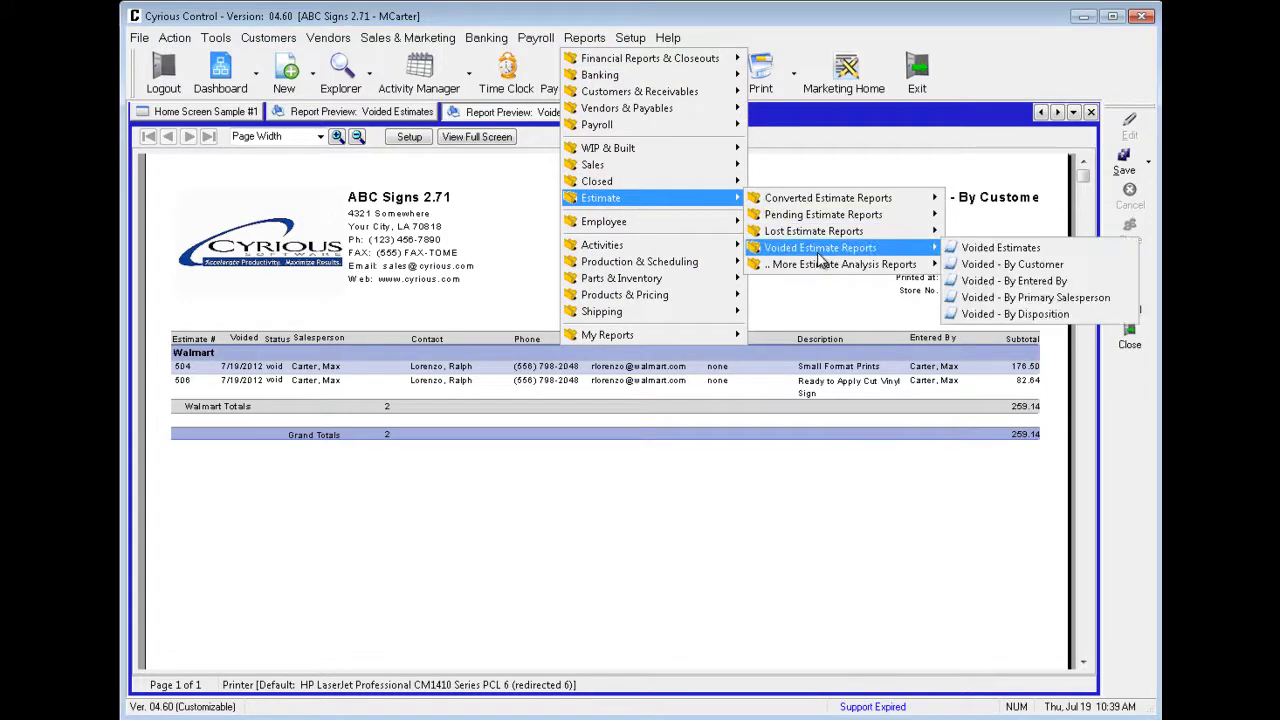
pyautogui.click(1014, 281)
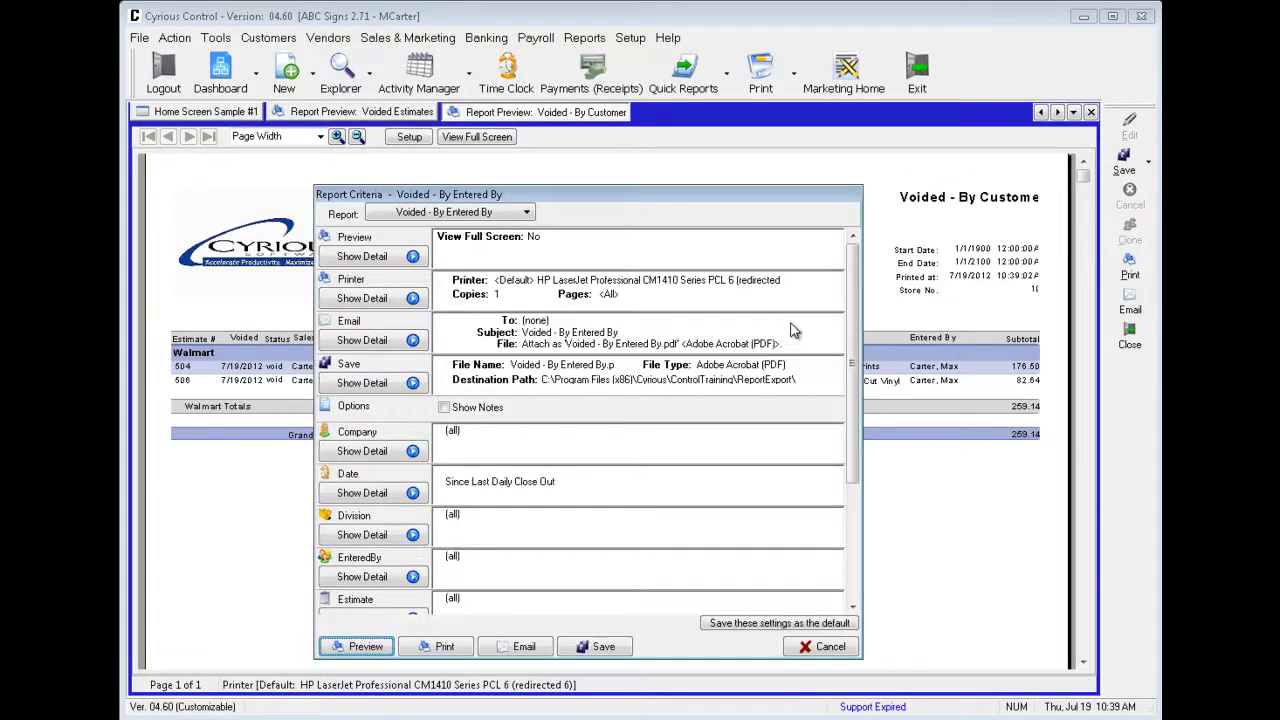
pyautogui.click(408, 492)
pyautogui.click(505, 502)
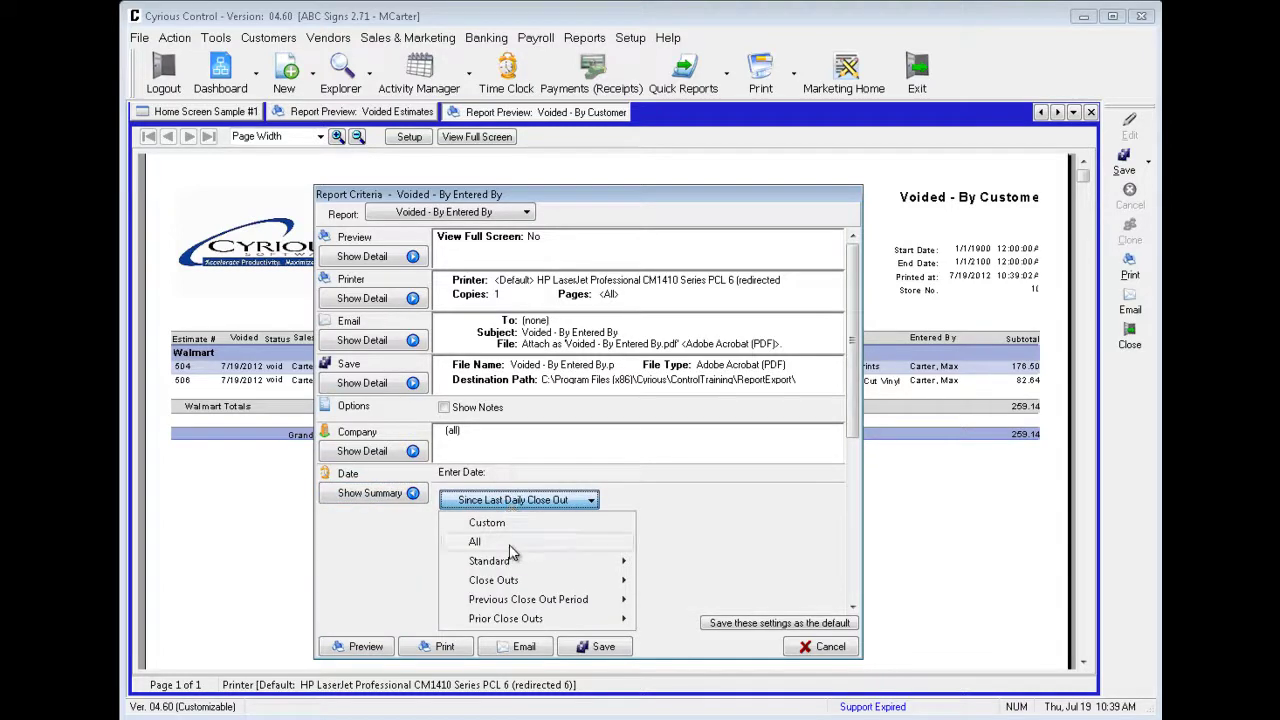
pyautogui.click(482, 541)
pyautogui.click(366, 647)
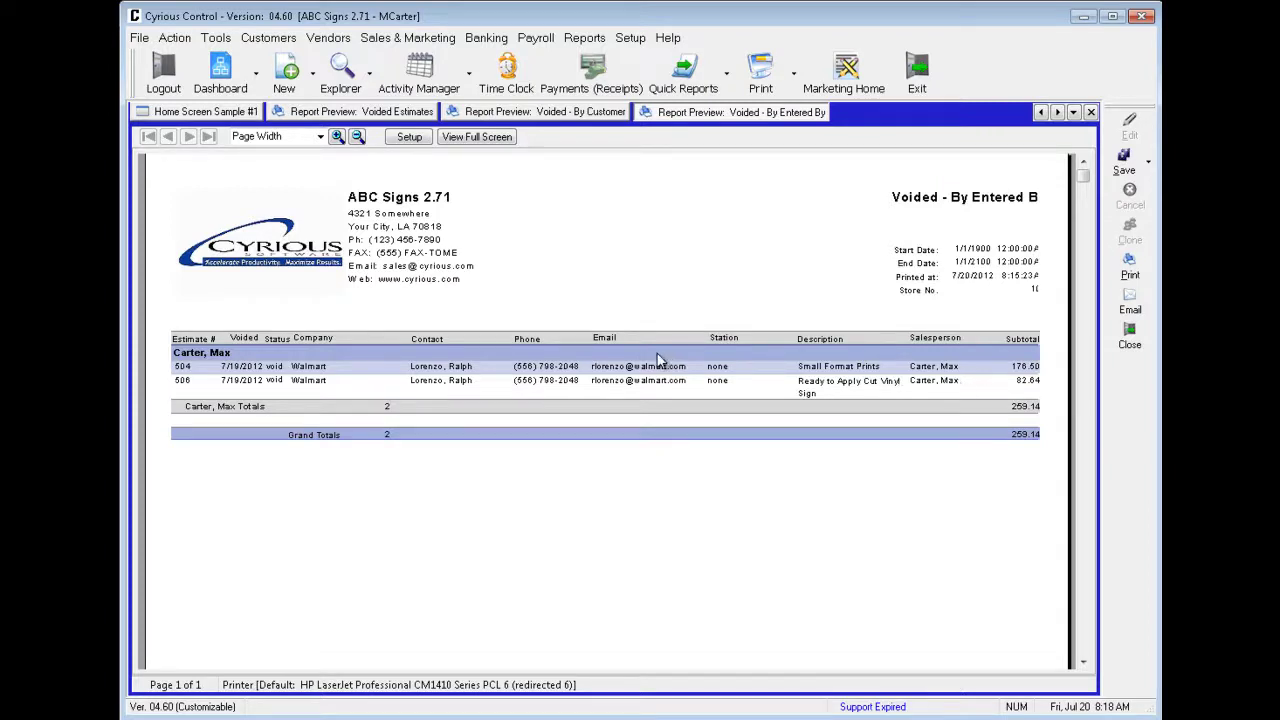
# Pick Voided - By Primary Salesperson from the Voided Estimate Reports menu
pyautogui.click(587, 40)
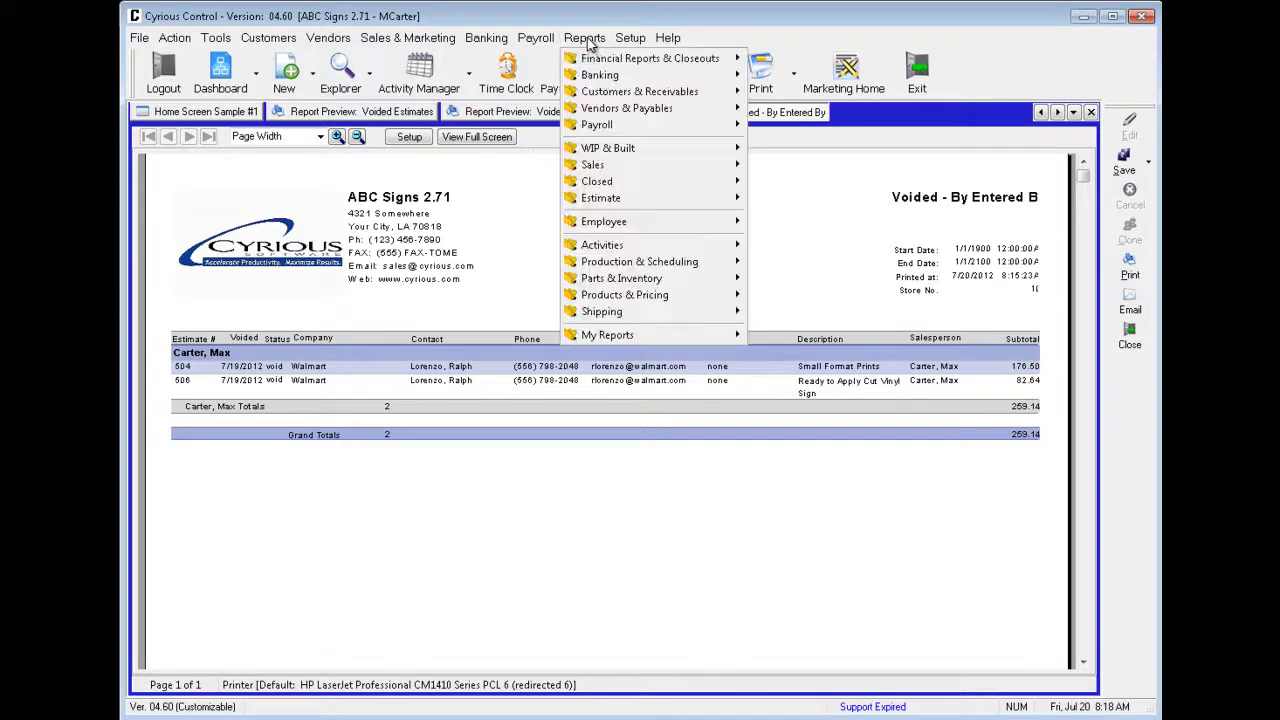
pyautogui.moveTo(608, 200)
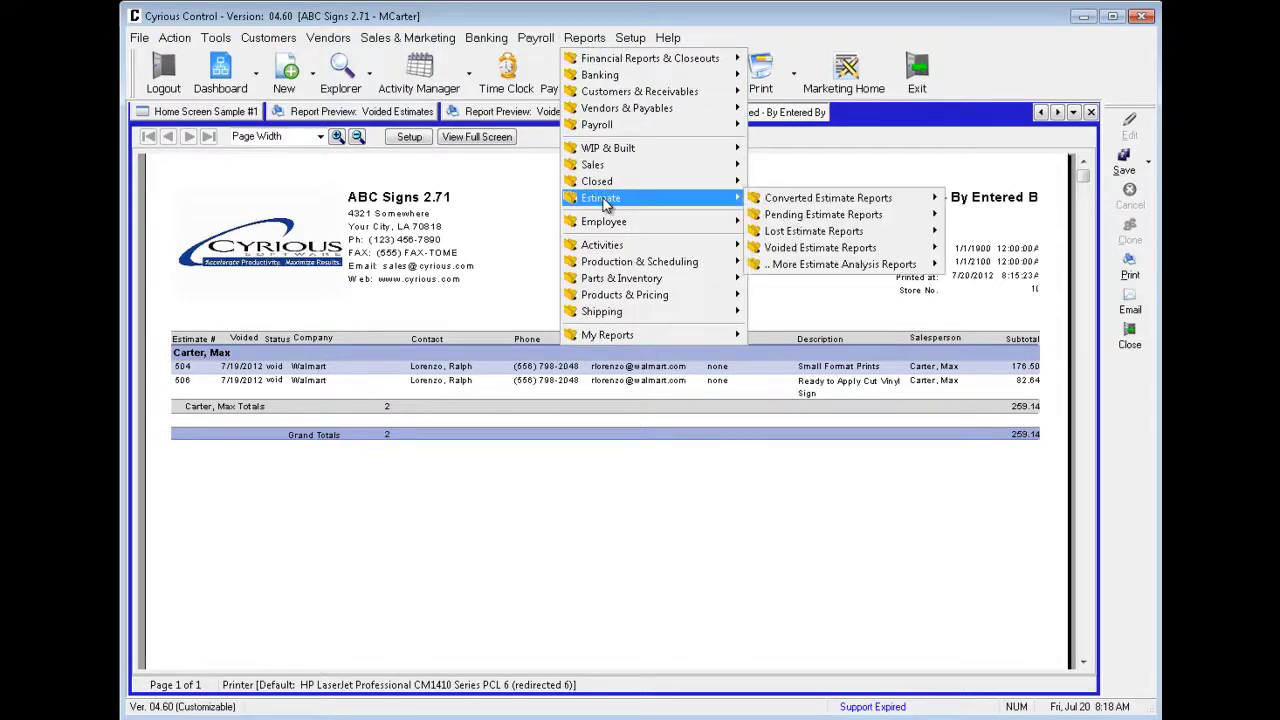
pyautogui.moveTo(885, 248)
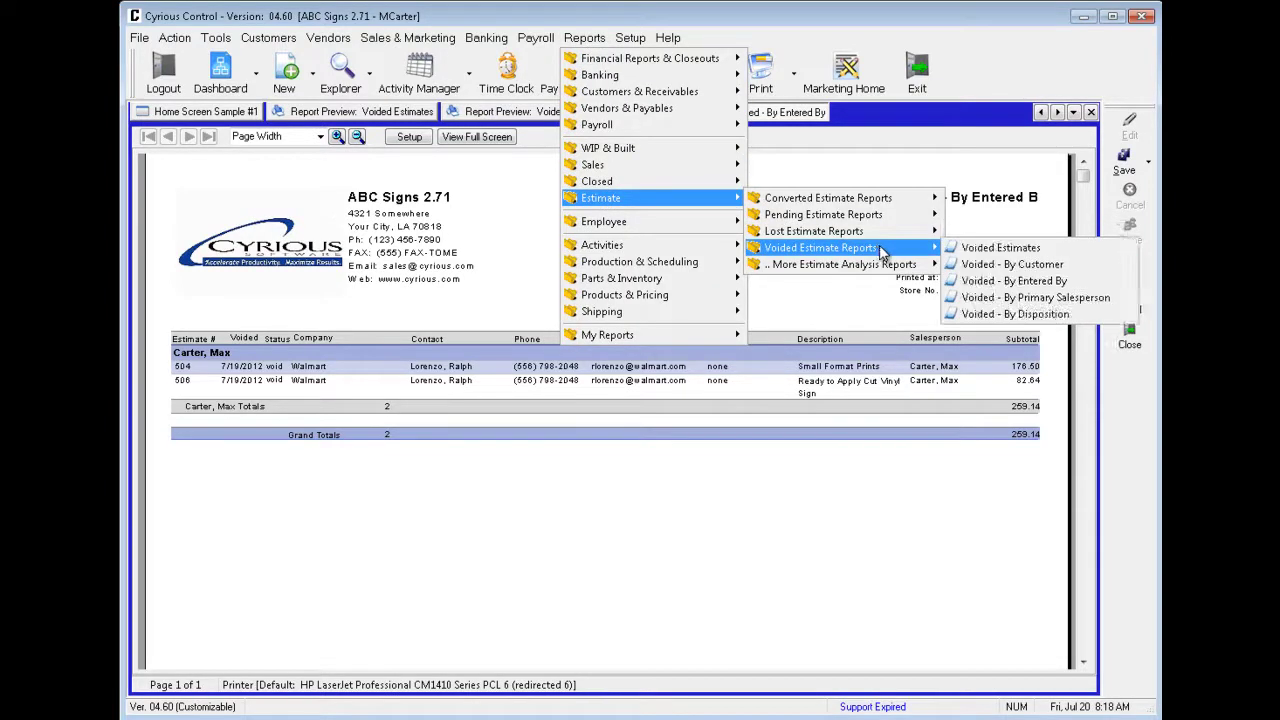
pyautogui.click(988, 300)
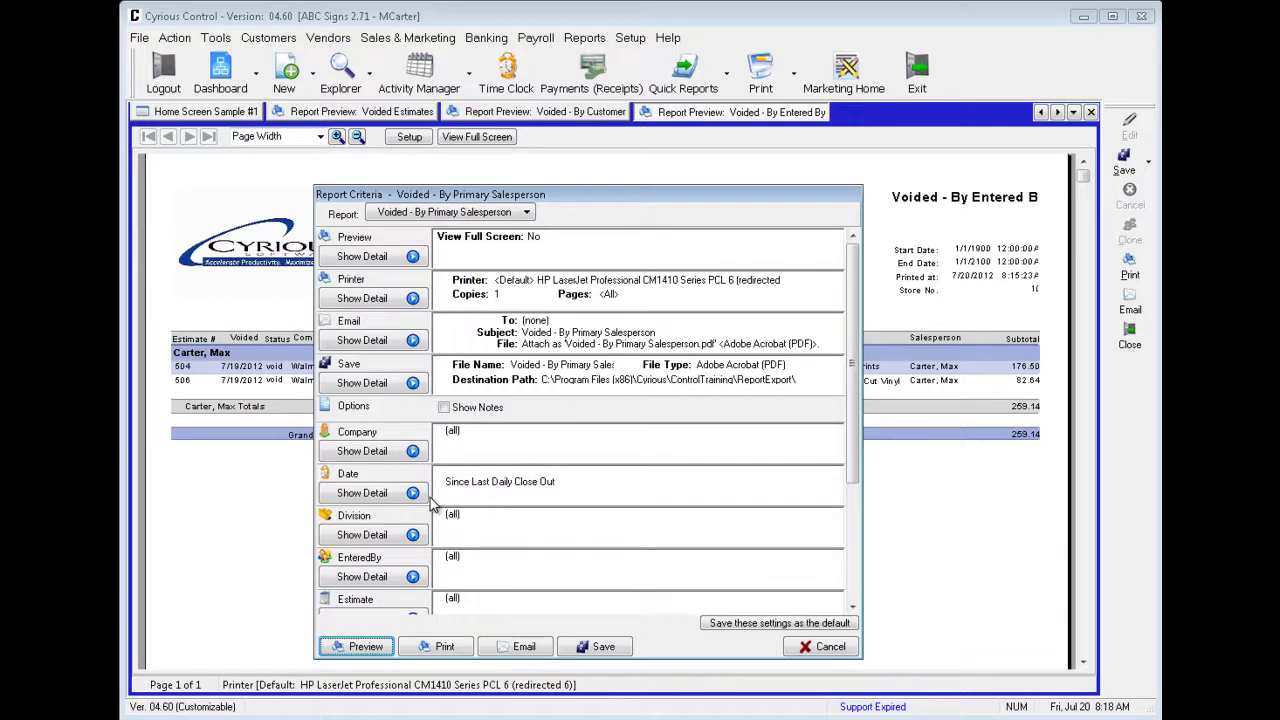
# Set Enter Date to All and preview it, showing 259.14 under one salesperson
pyautogui.click(413, 493)
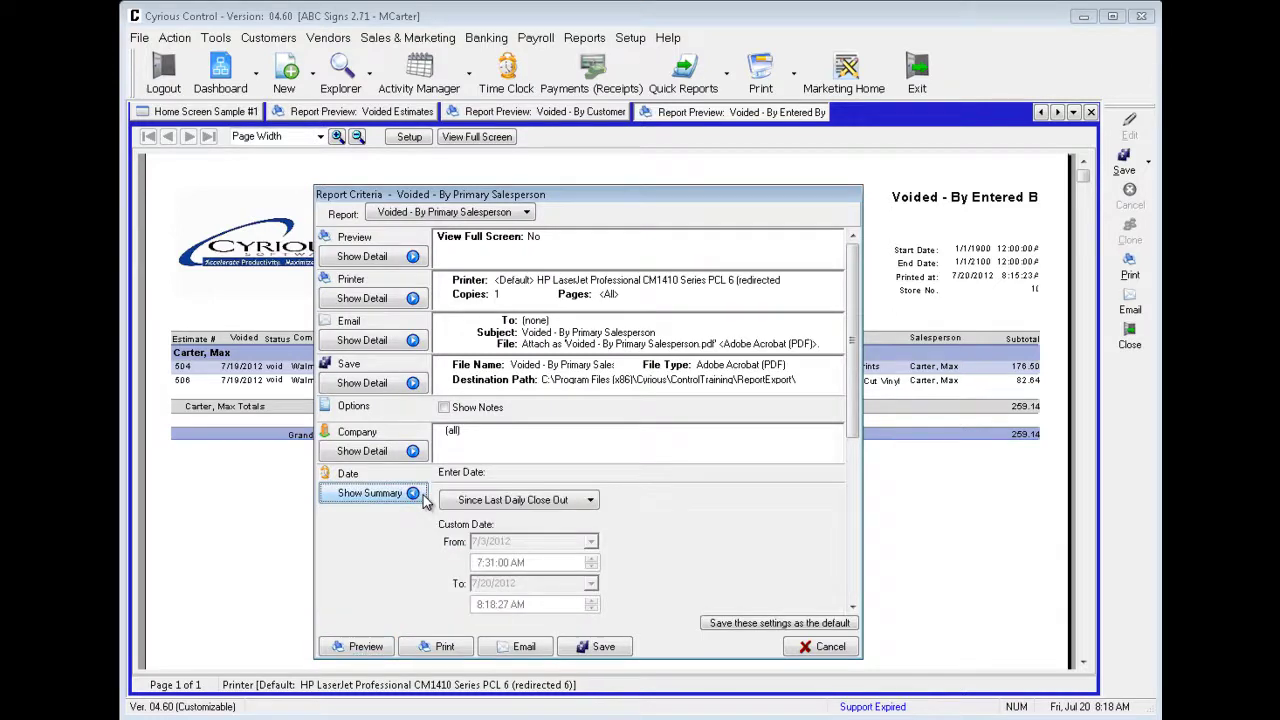
pyautogui.click(488, 502)
pyautogui.click(503, 544)
pyautogui.click(368, 646)
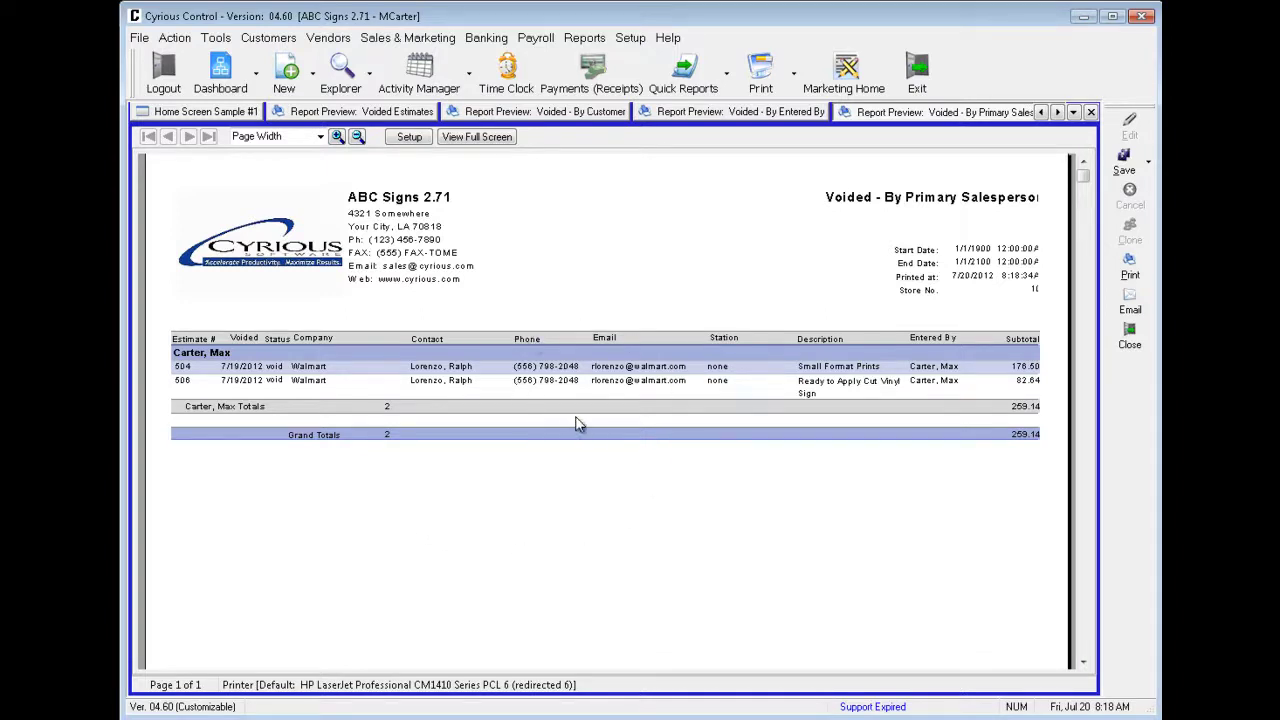
pyautogui.click(586, 40)
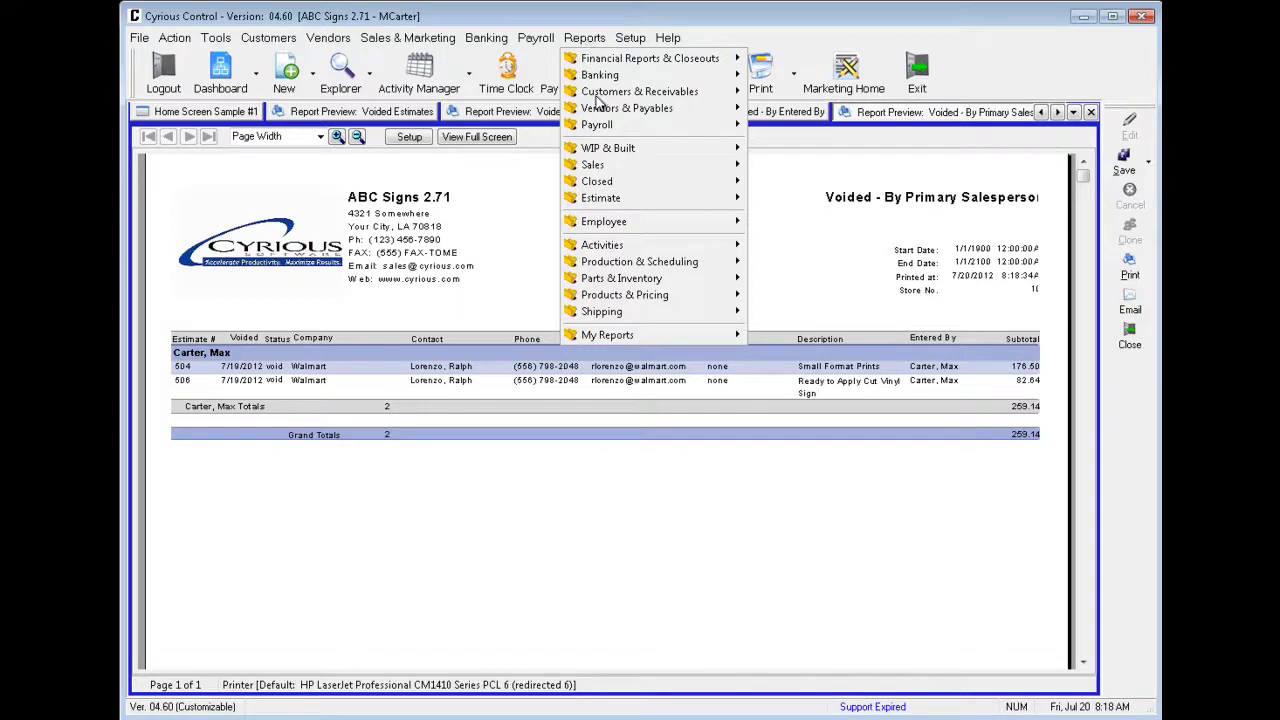
# Preview Voided - By Disposition for All dates, with 259.14 under Voided, then close the preview
pyautogui.moveTo(618, 203)
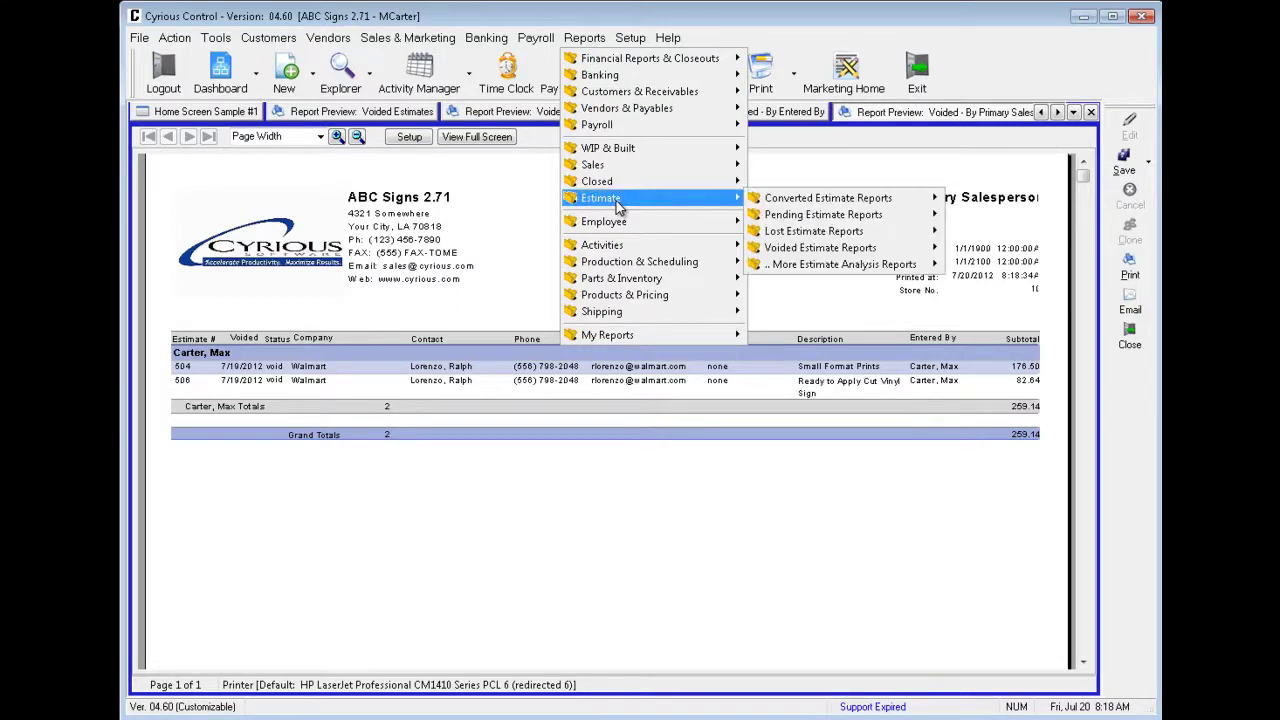
pyautogui.moveTo(805, 252)
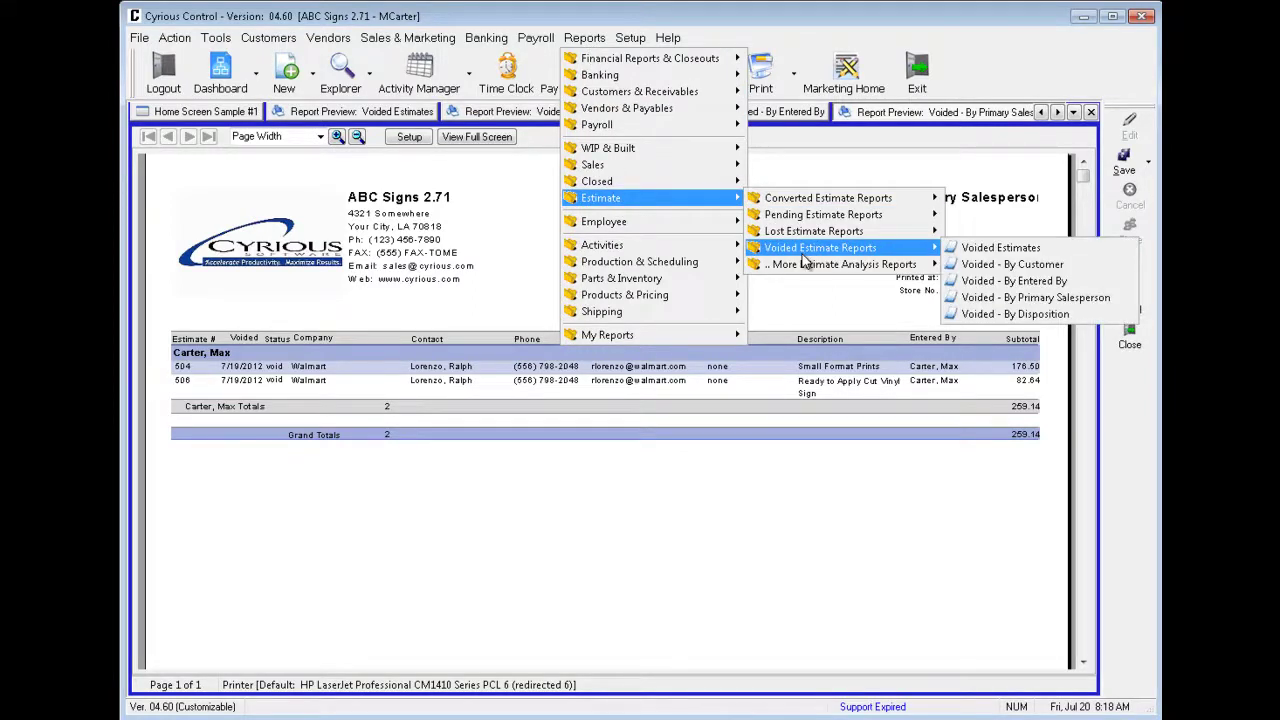
pyautogui.click(1054, 316)
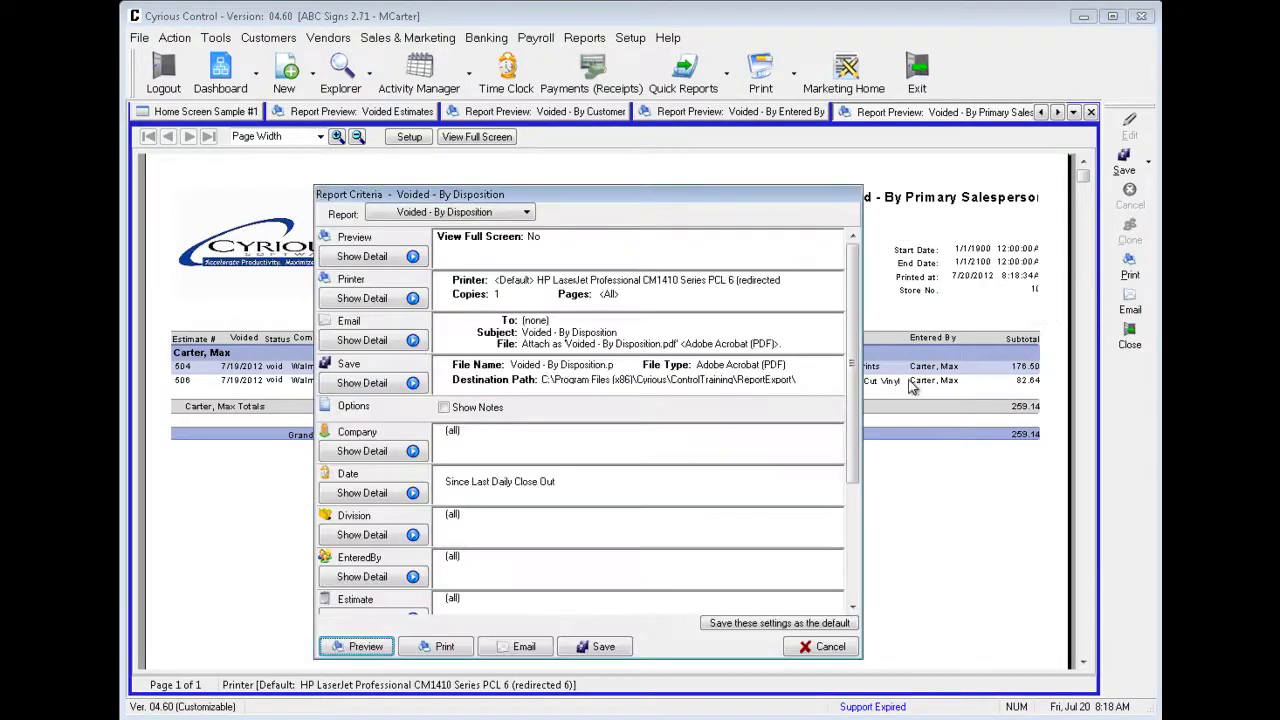
pyautogui.click(406, 496)
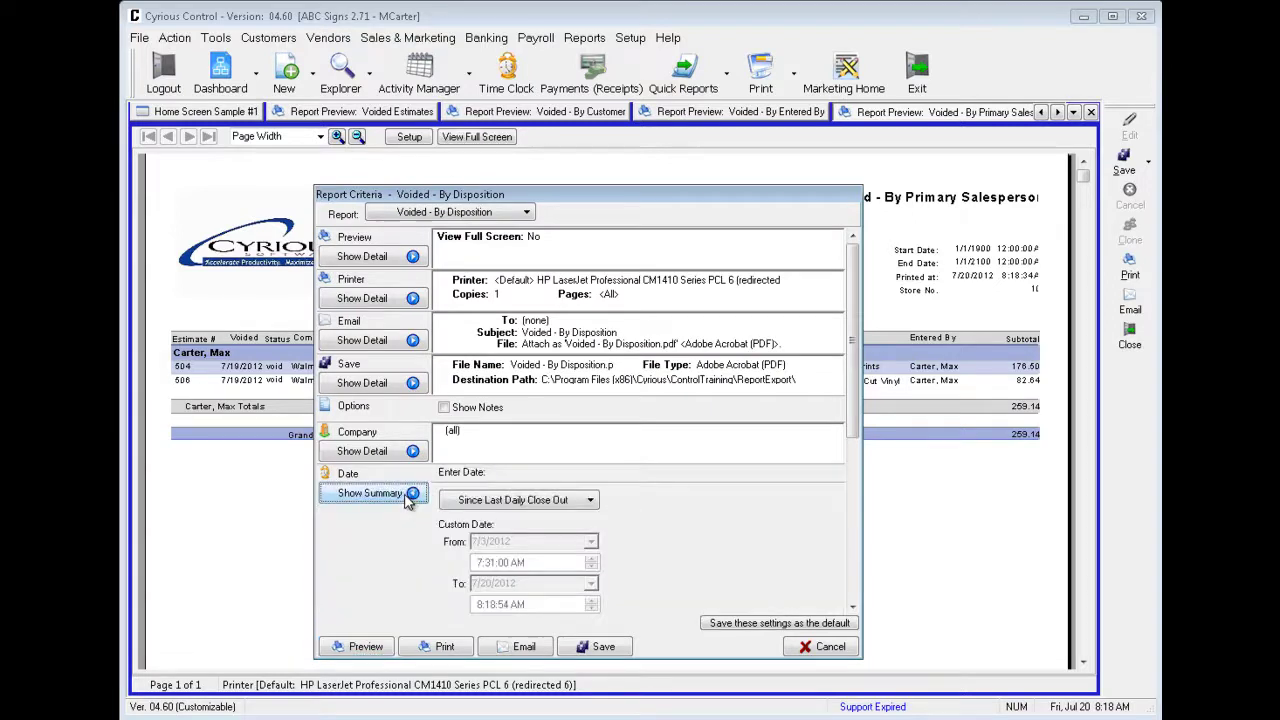
pyautogui.click(500, 500)
pyautogui.click(505, 545)
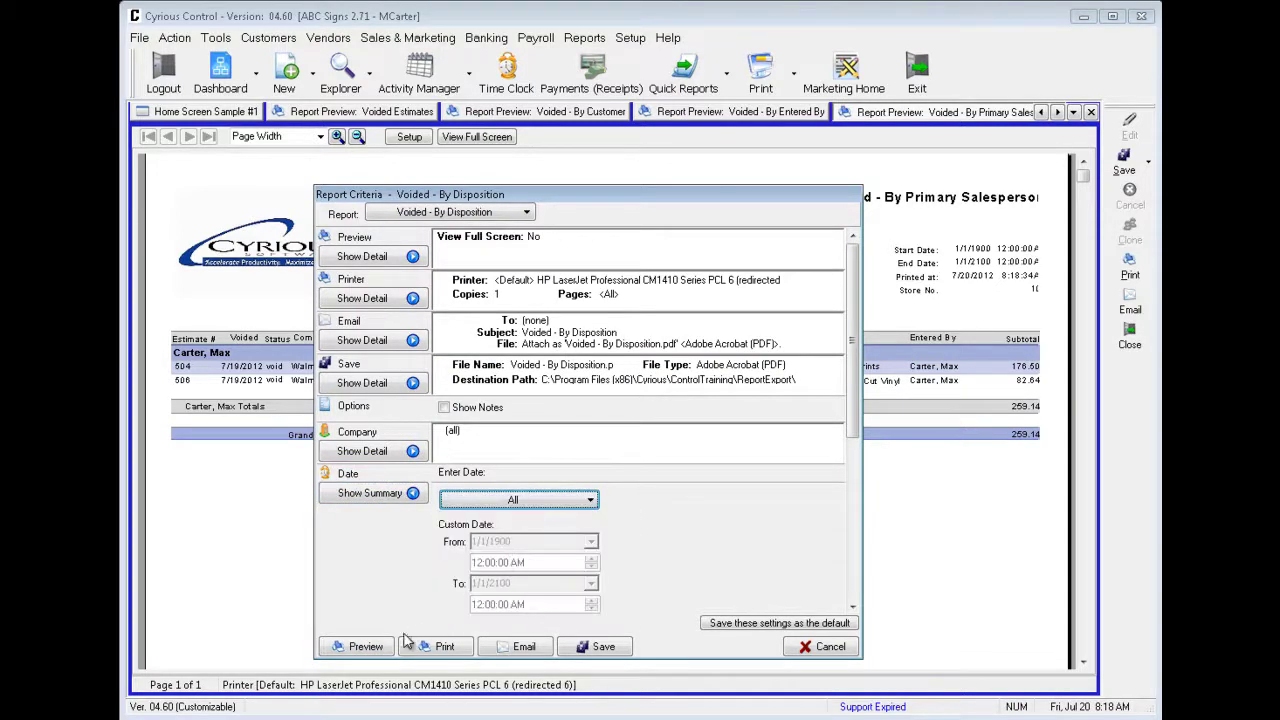
pyautogui.click(372, 648)
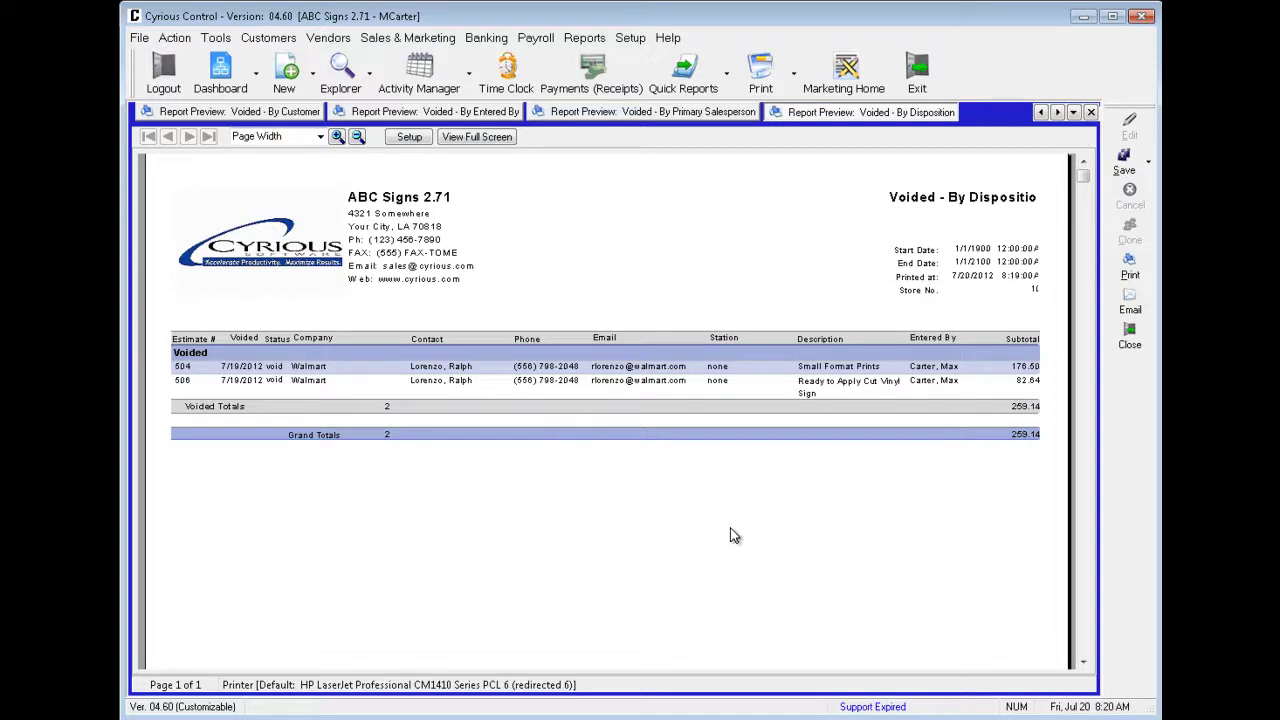
pyautogui.click(1092, 113)
# Close the four remaining voided estimate preview tabs
pyautogui.click(1092, 113)
pyautogui.click(1092, 113)
pyautogui.click(1092, 113)
pyautogui.click(1092, 113)
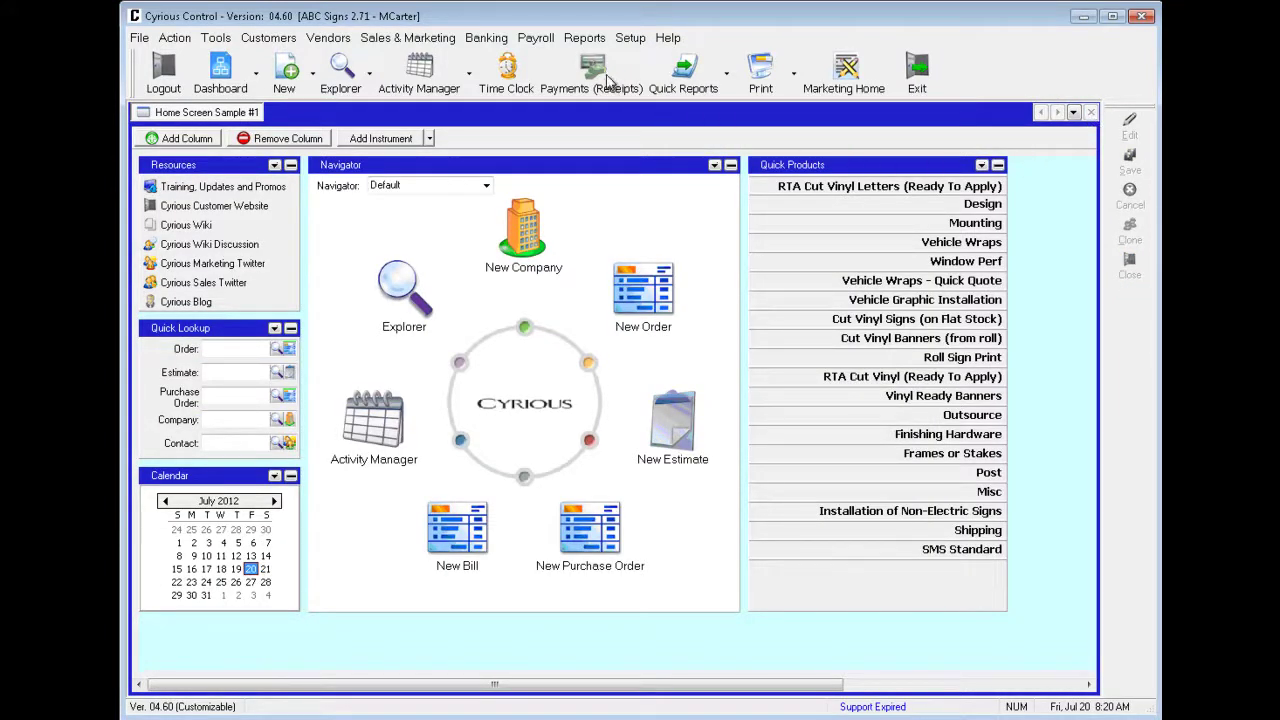
# Run Estimate Analysis By Entered By from More Estimate Analysis Reports with Date set to All, and preview it
pyautogui.click(584, 37)
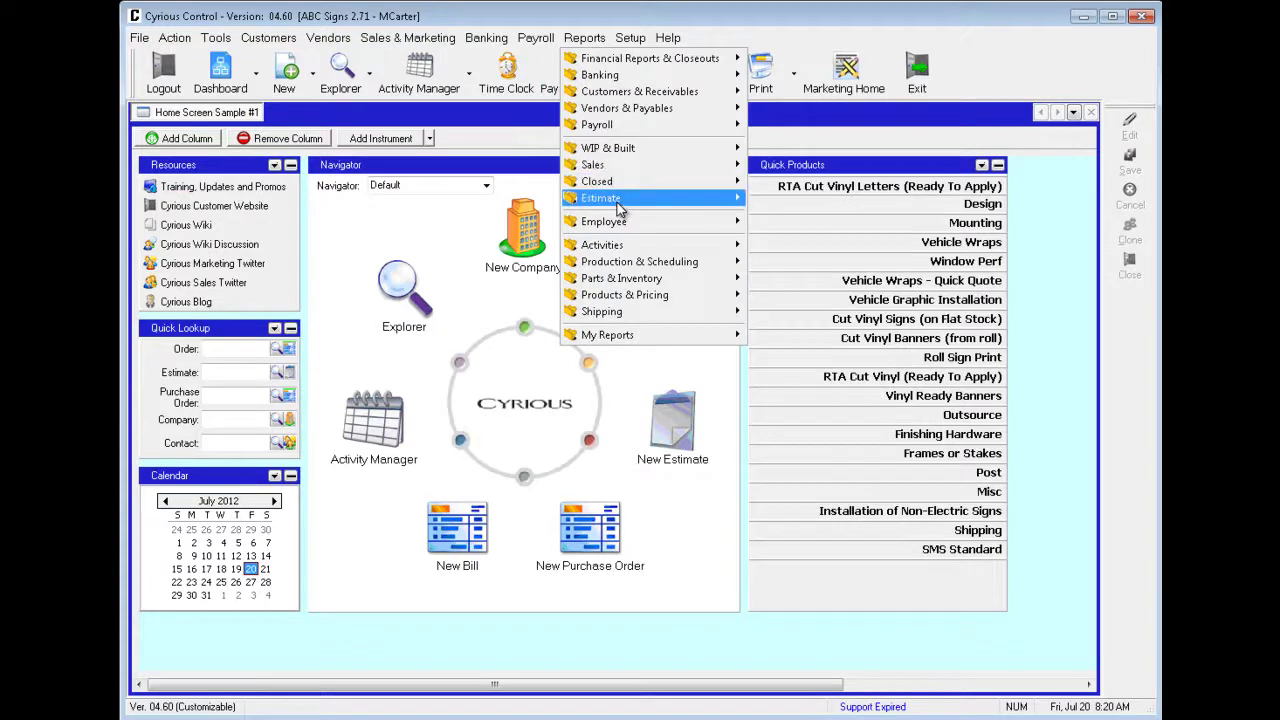
pyautogui.moveTo(705, 200)
pyautogui.moveTo(836, 266)
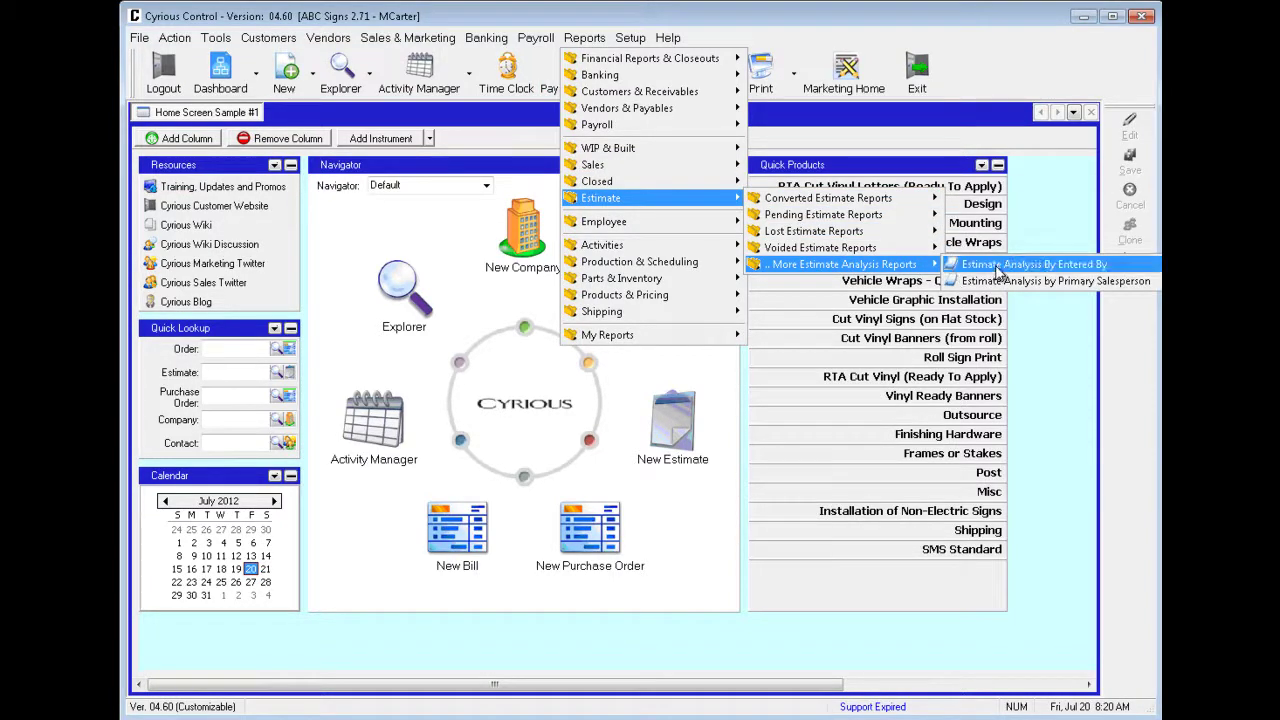
pyautogui.click(1083, 268)
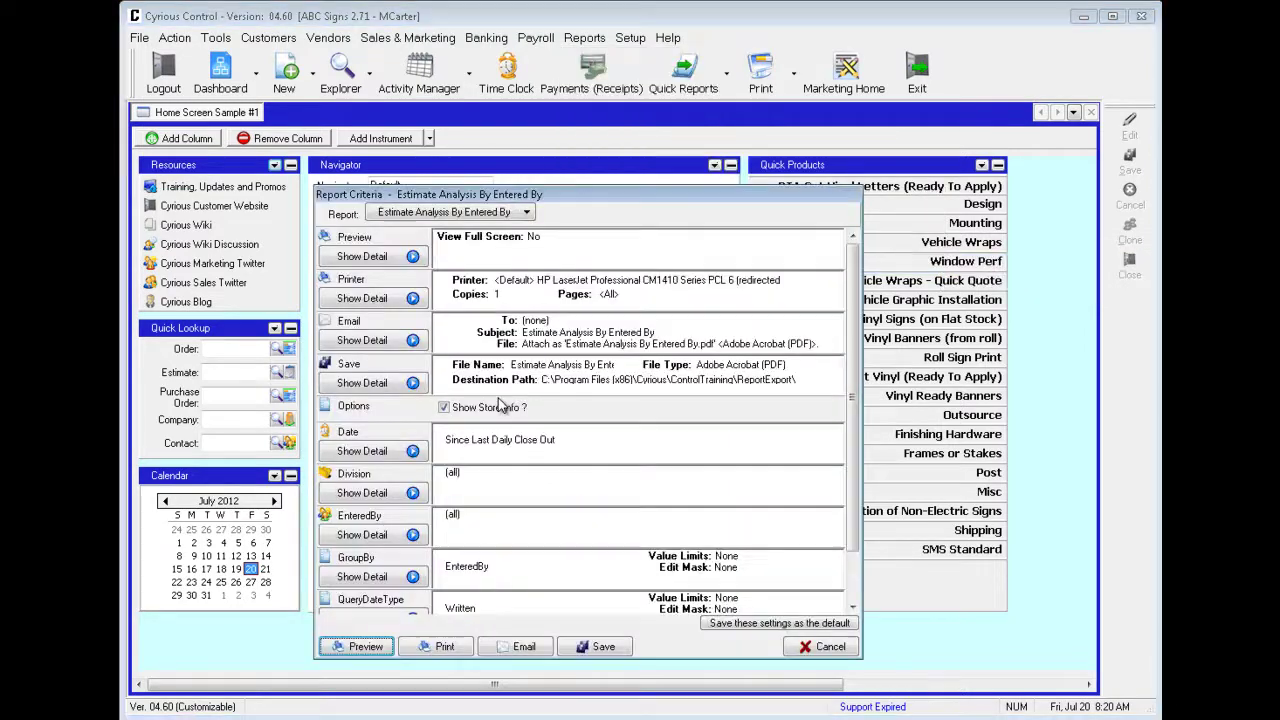
pyautogui.click(409, 452)
pyautogui.click(528, 458)
pyautogui.click(458, 497)
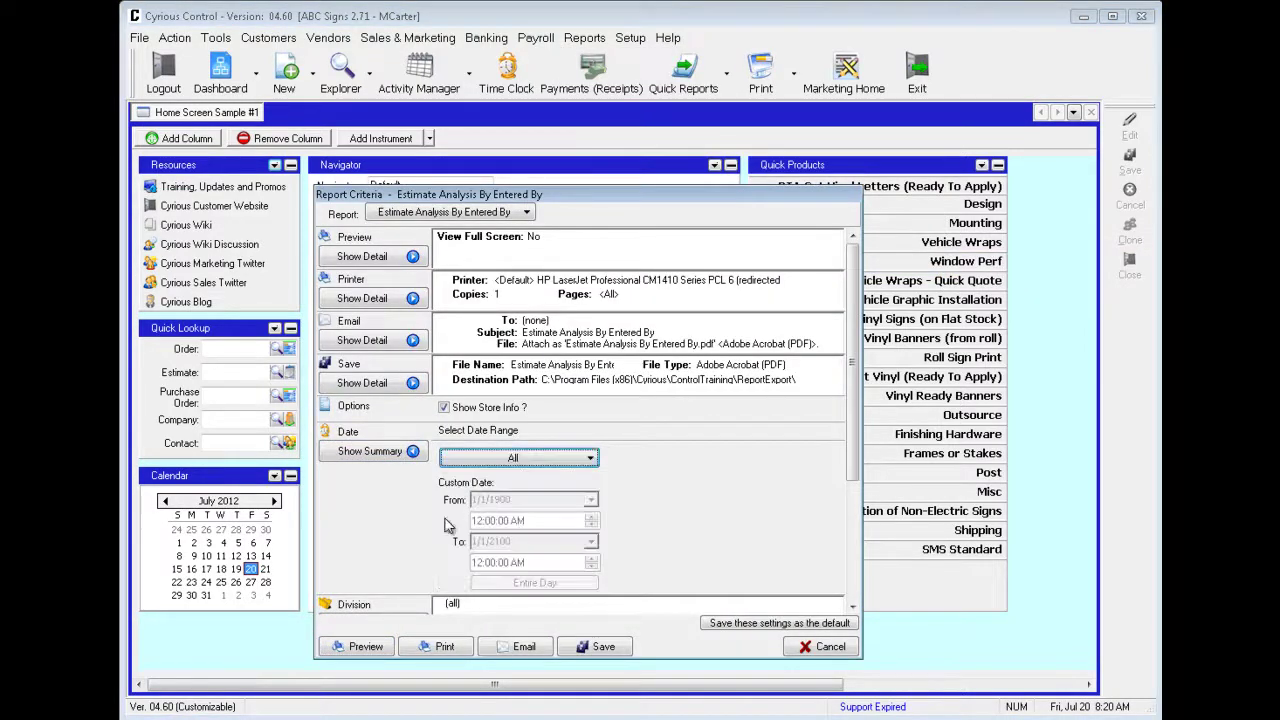
pyautogui.click(360, 646)
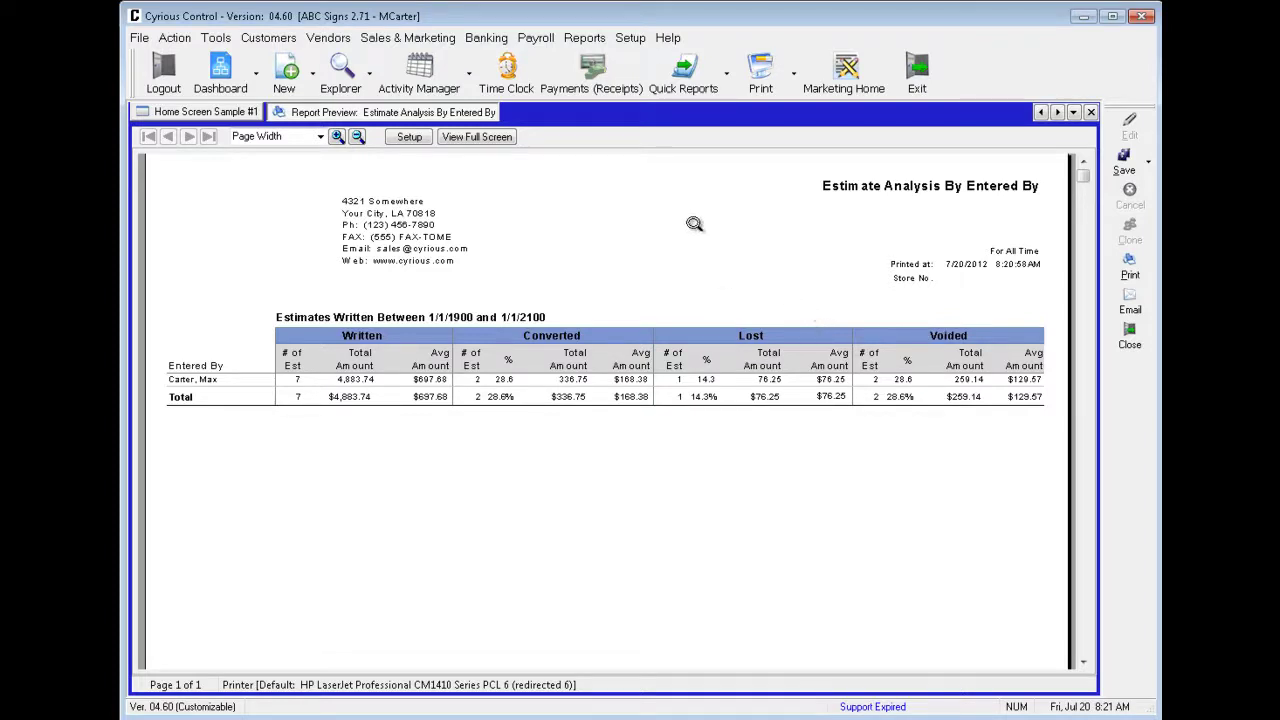
# Open the Estimate Analysis by Primary Salesperson report and set its date range to All
pyautogui.click(584, 38)
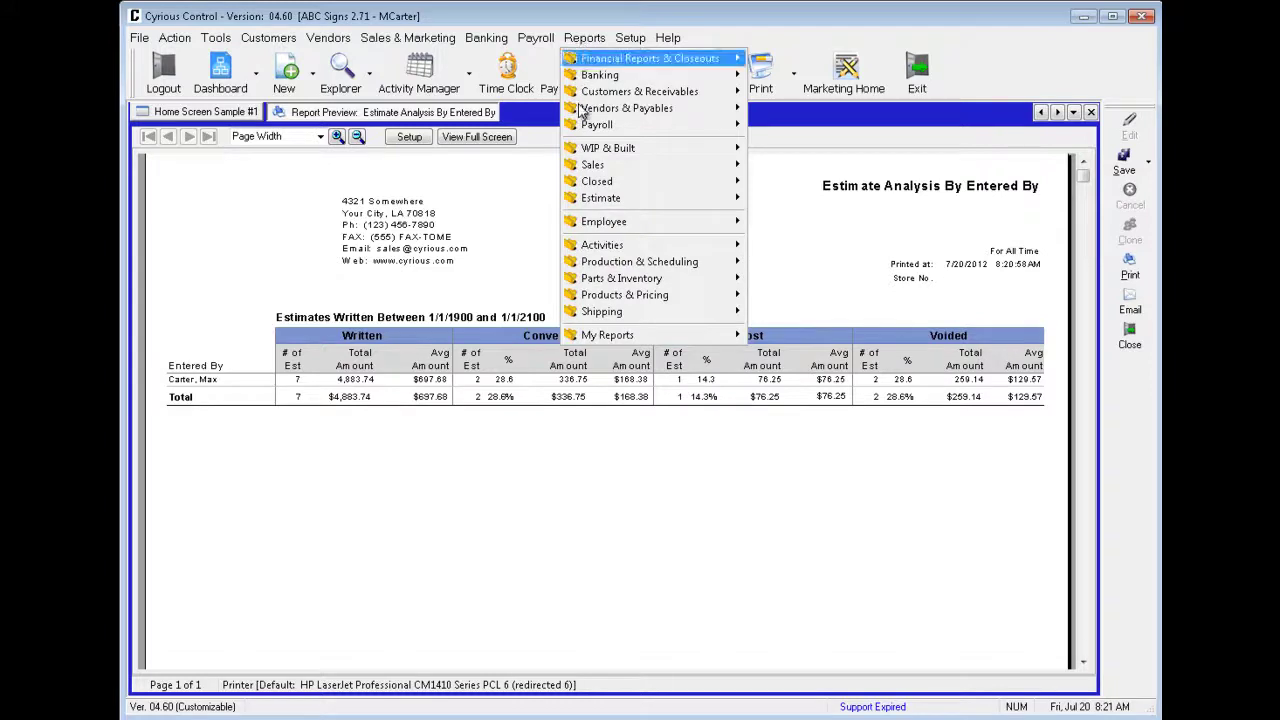
pyautogui.moveTo(605, 200)
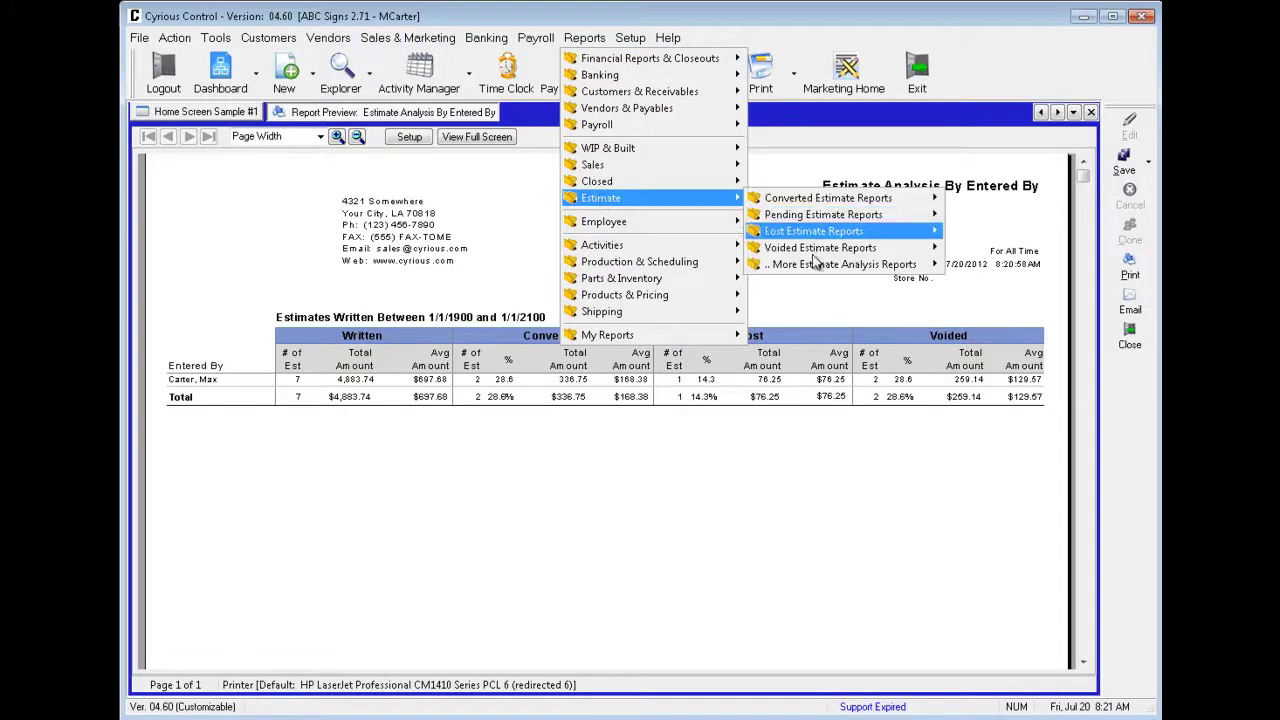
pyautogui.moveTo(813, 263)
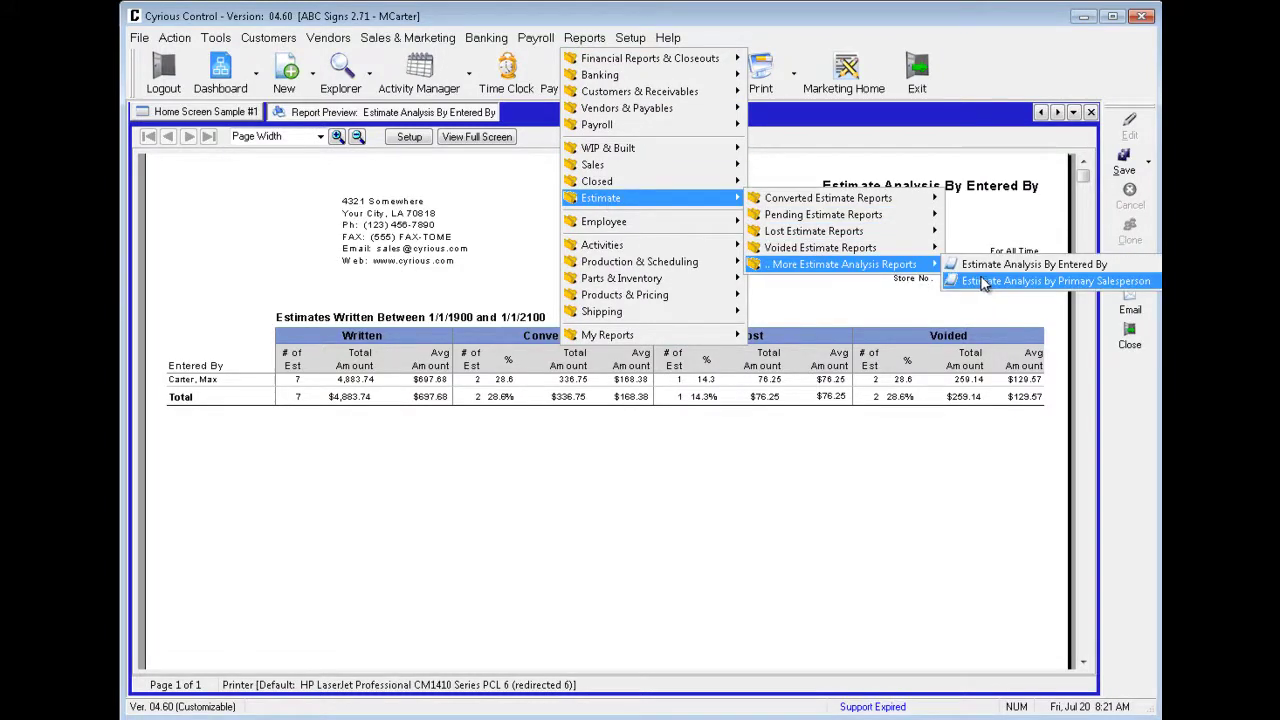
pyautogui.click(1074, 290)
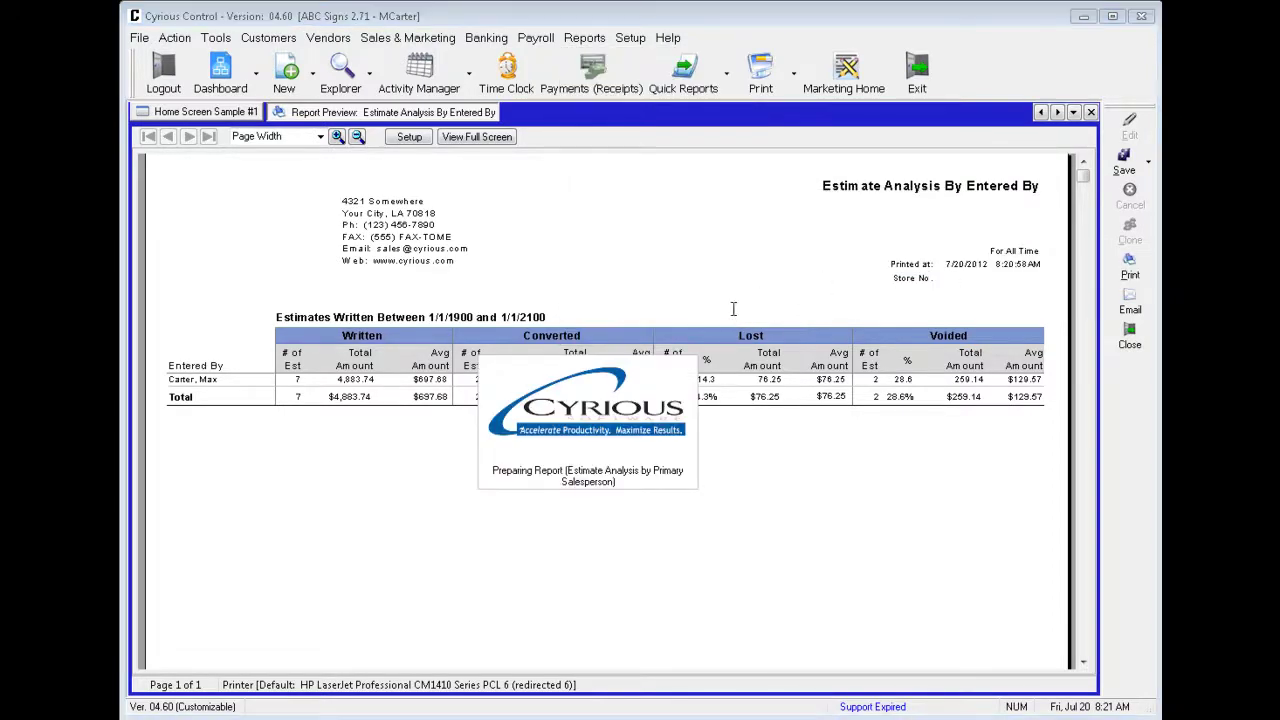
pyautogui.click(380, 451)
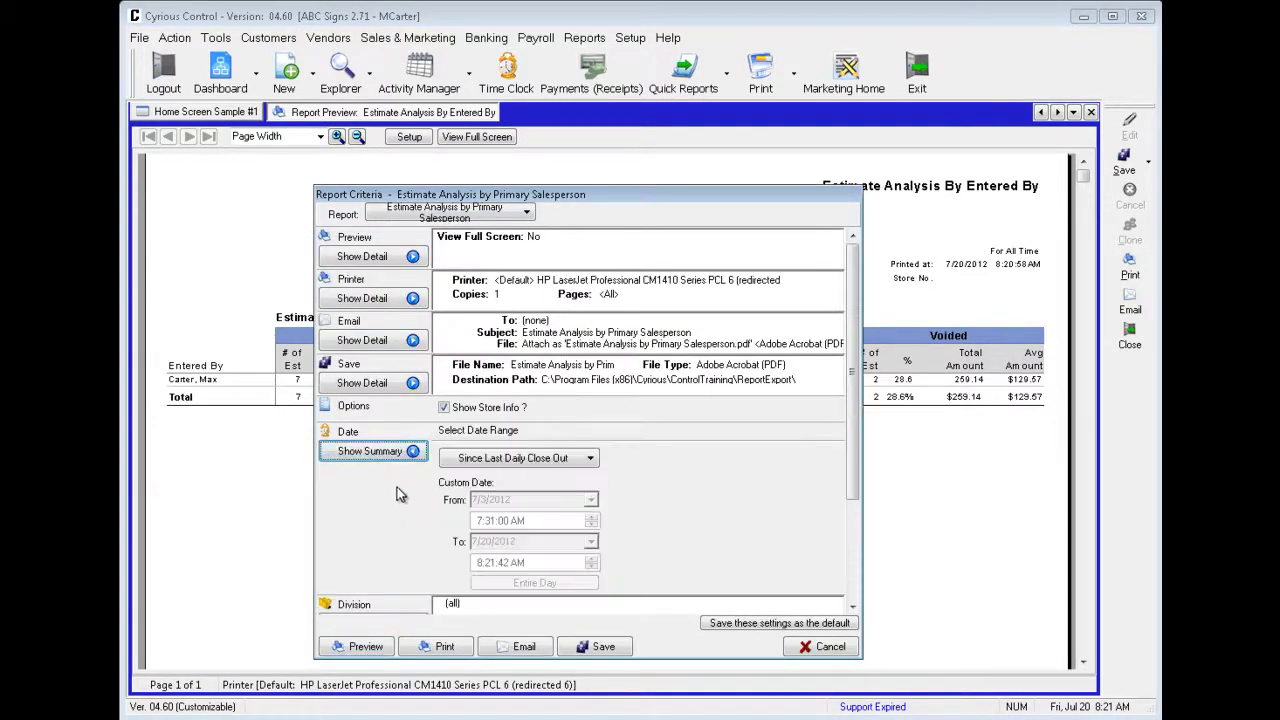
pyautogui.click(488, 458)
pyautogui.click(486, 498)
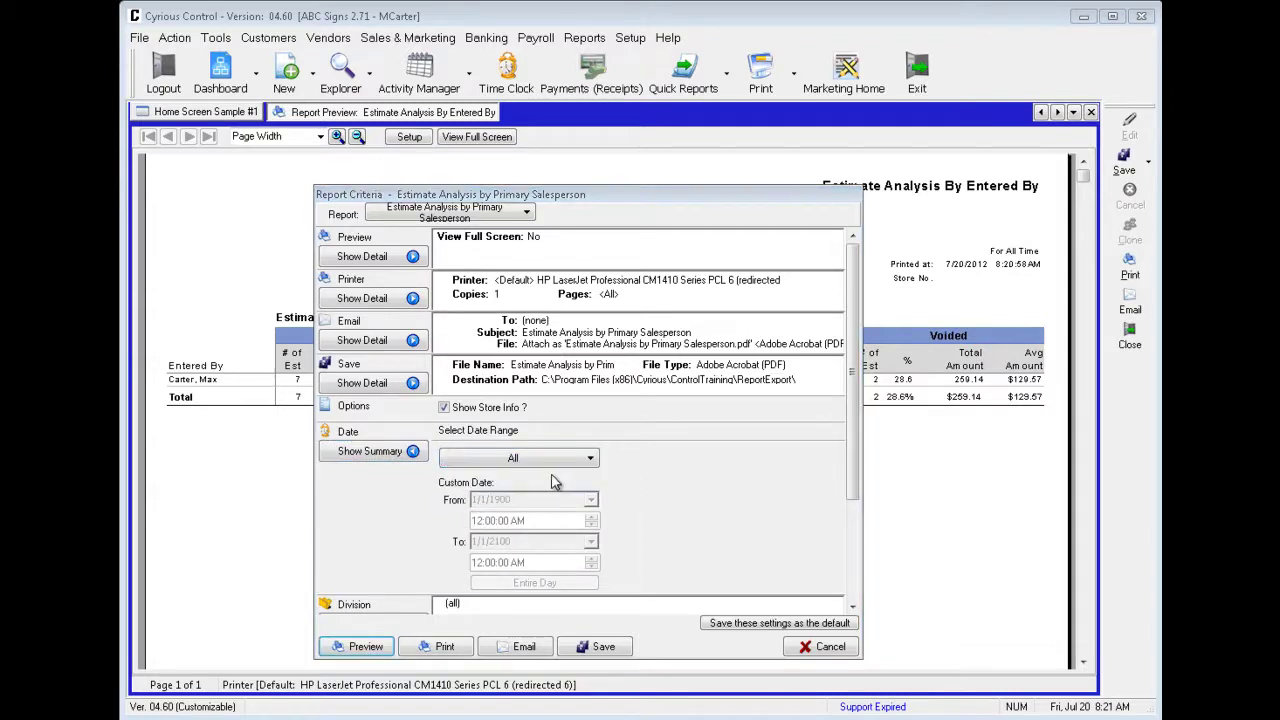
pyautogui.click(370, 451)
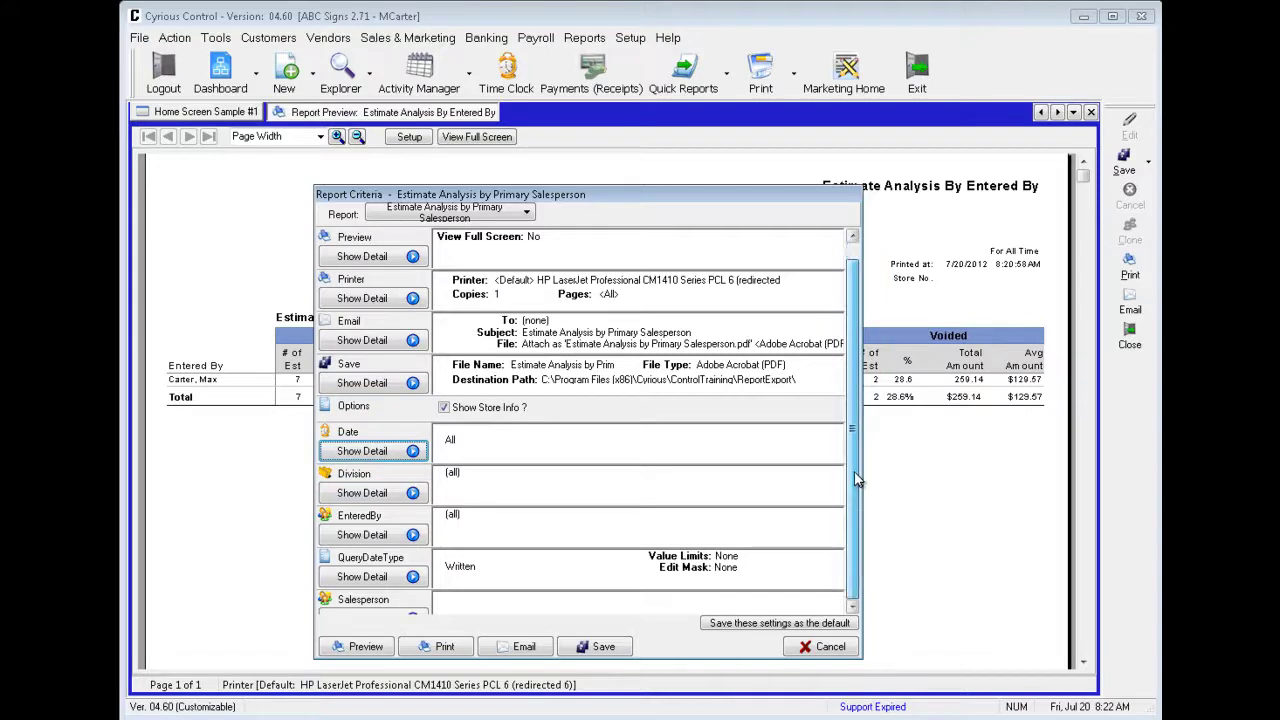
# Add one salesperson, preview the report (3 estimates, 335.39), then close both analysis previews
pyautogui.scroll(-1, 857, 480)
pyautogui.click(386, 601)
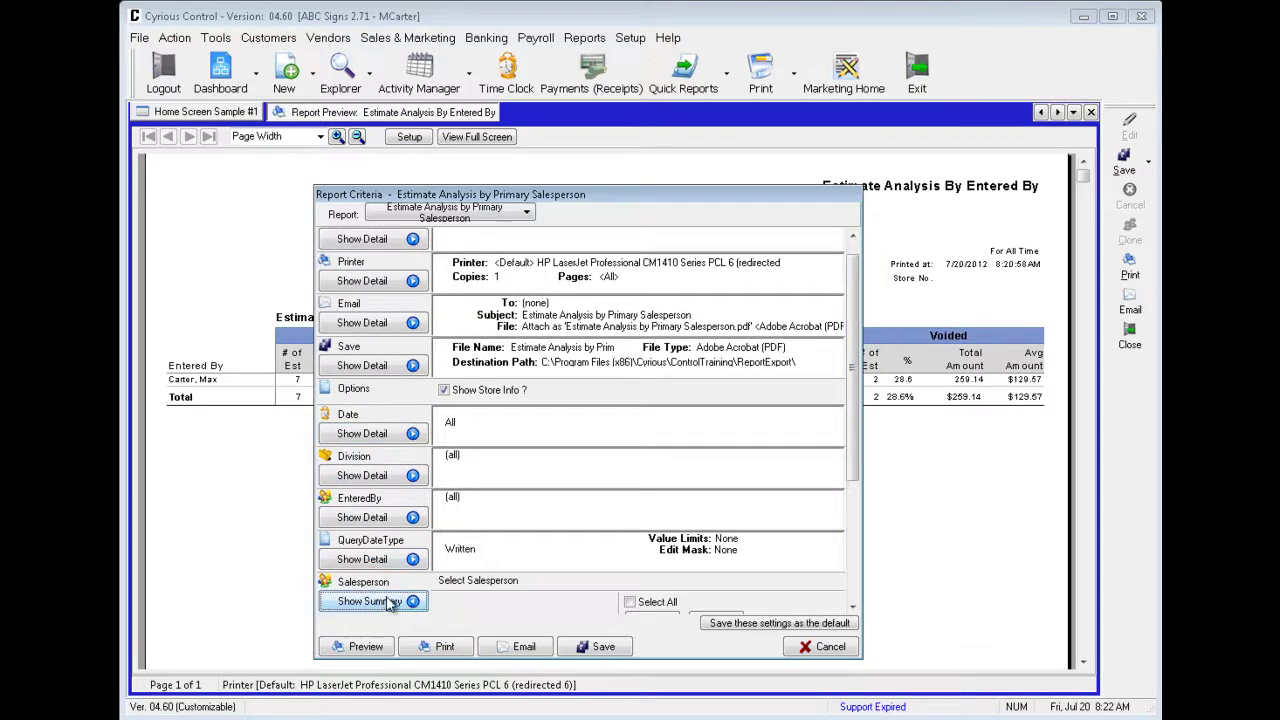
pyautogui.moveTo(855, 463); pyautogui.dragTo(868, 547)
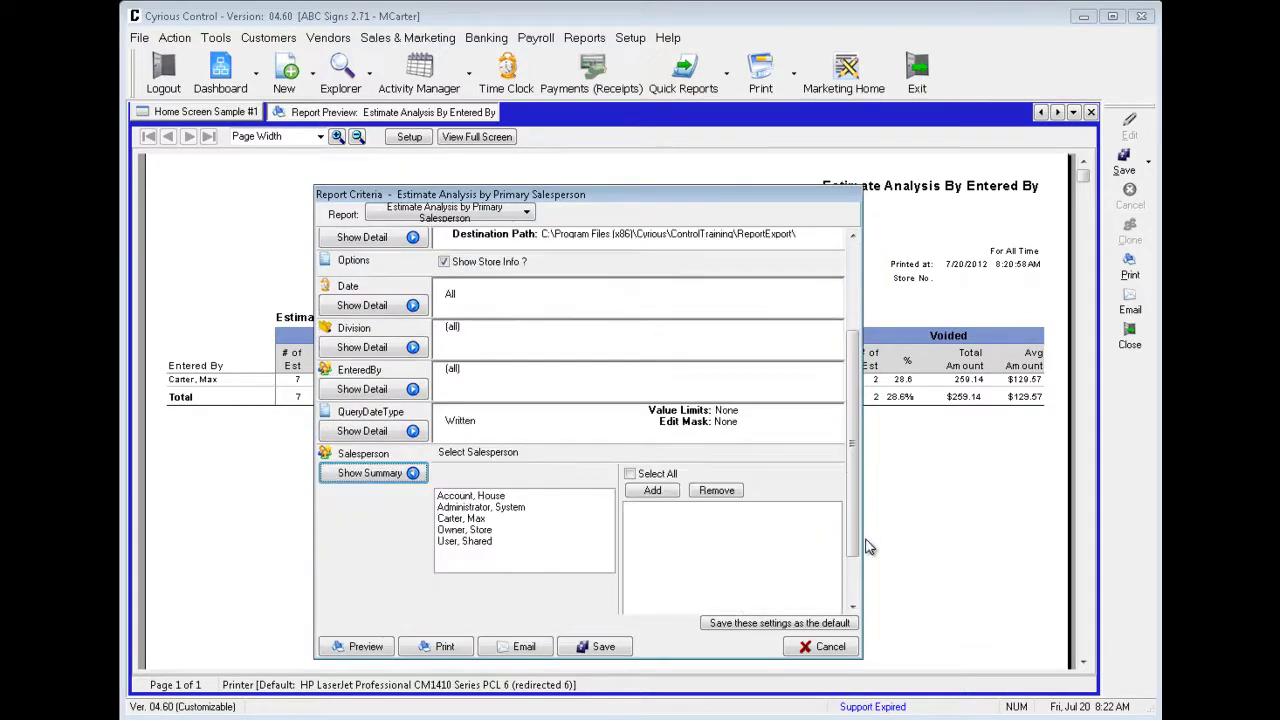
pyautogui.click(452, 519)
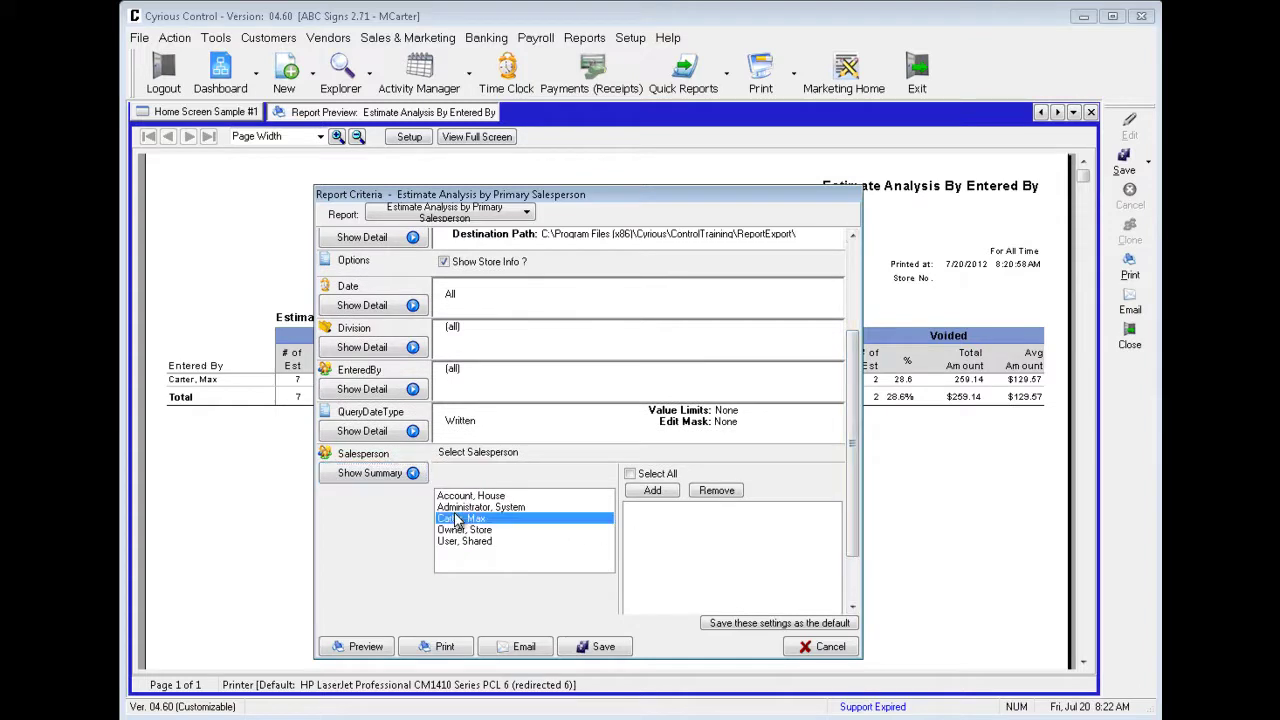
pyautogui.click(364, 652)
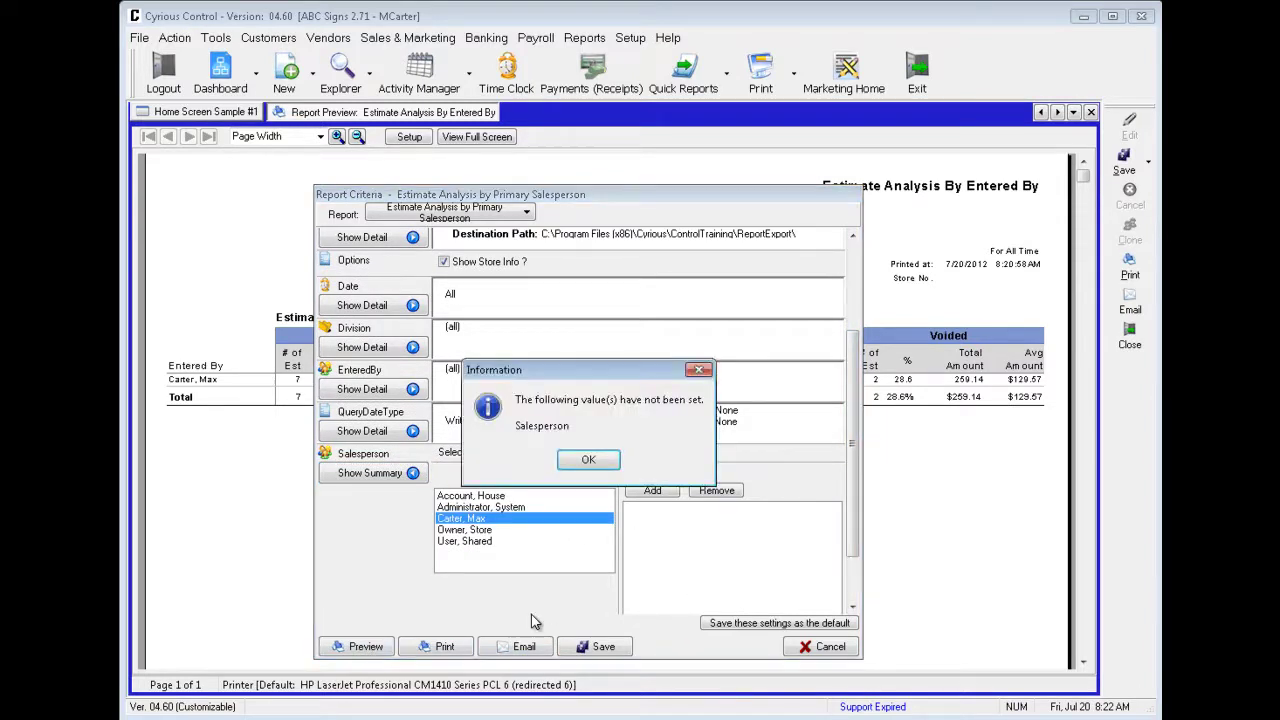
pyautogui.click(586, 462)
pyautogui.click(666, 490)
pyautogui.click(362, 647)
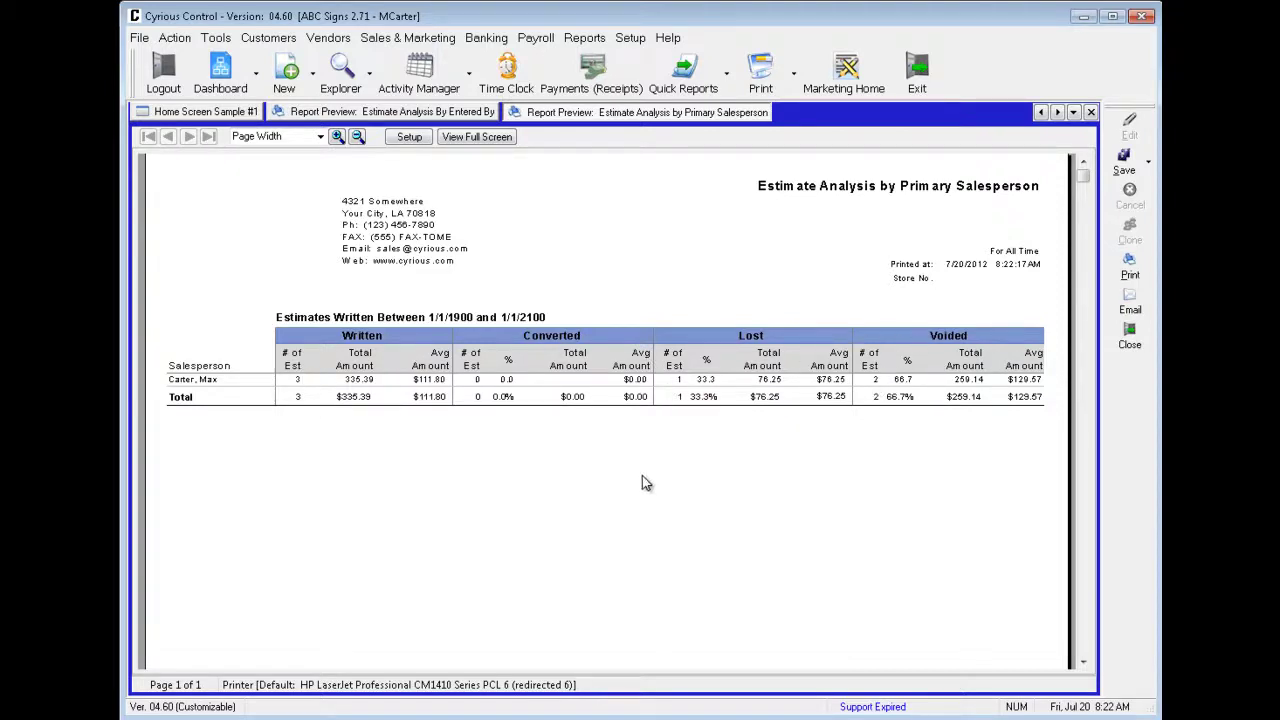
pyautogui.click(1091, 112)
pyautogui.click(1091, 112)
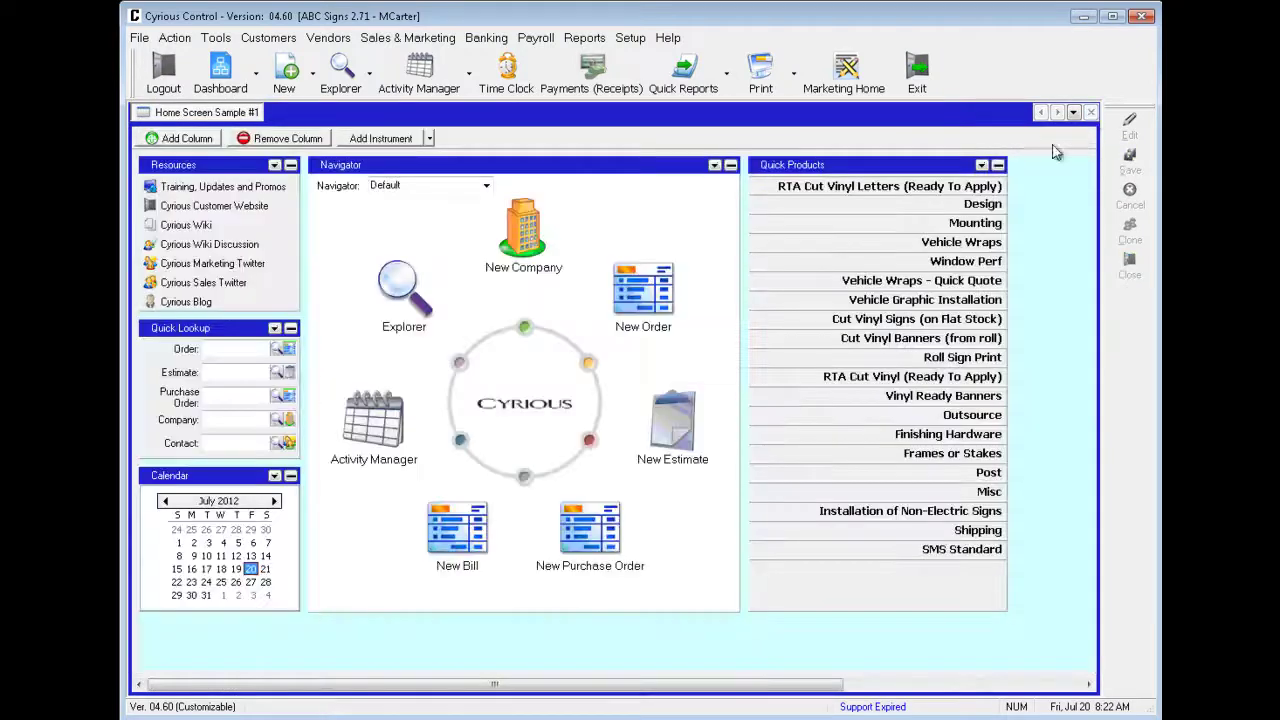